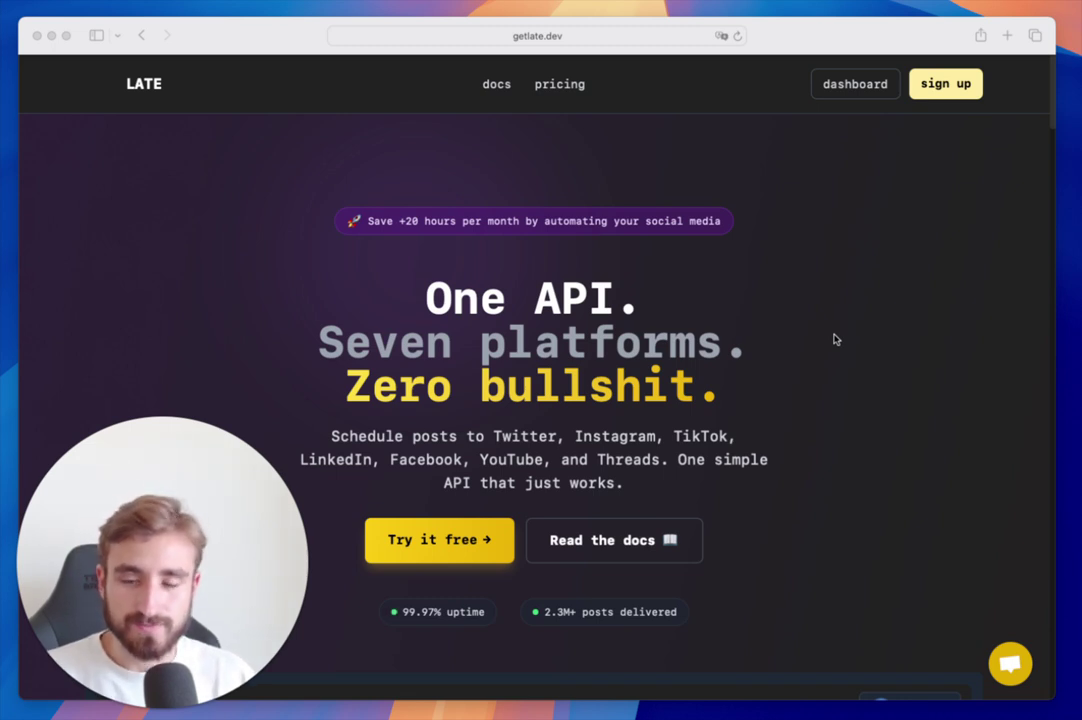
In Safari, go from the getlate.dev homepage to LATE's 'Get started' sign-up page
{"action": "left_click", "coordinate": [745, 335]}
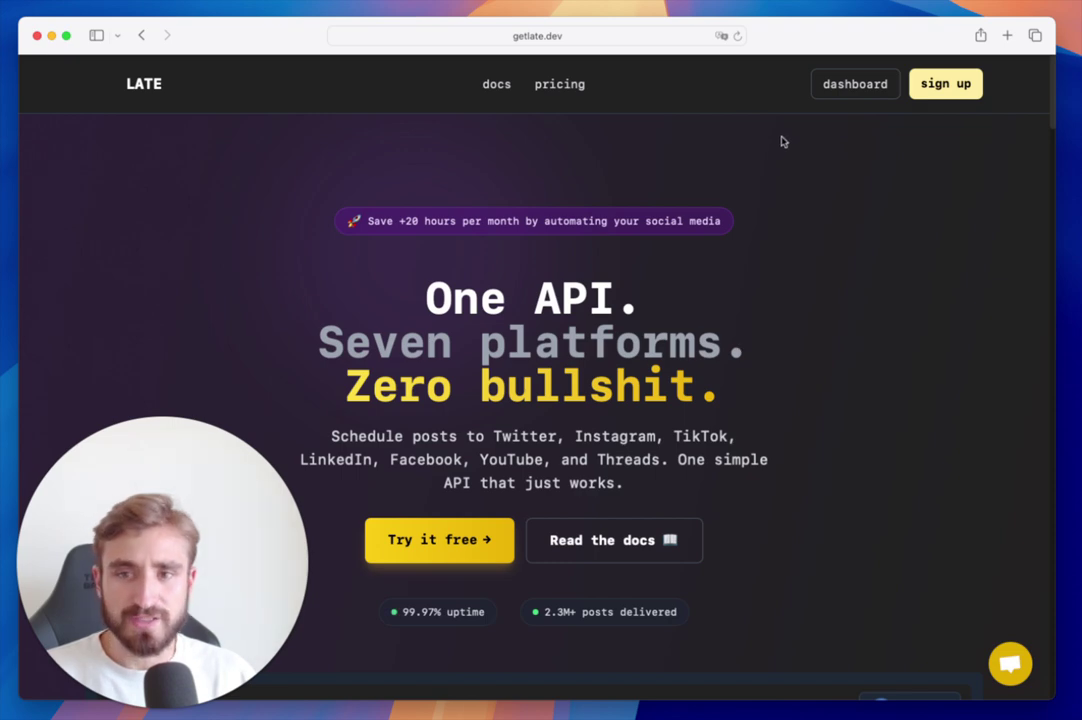
{"action": "left_click", "coordinate": [488, 36]}
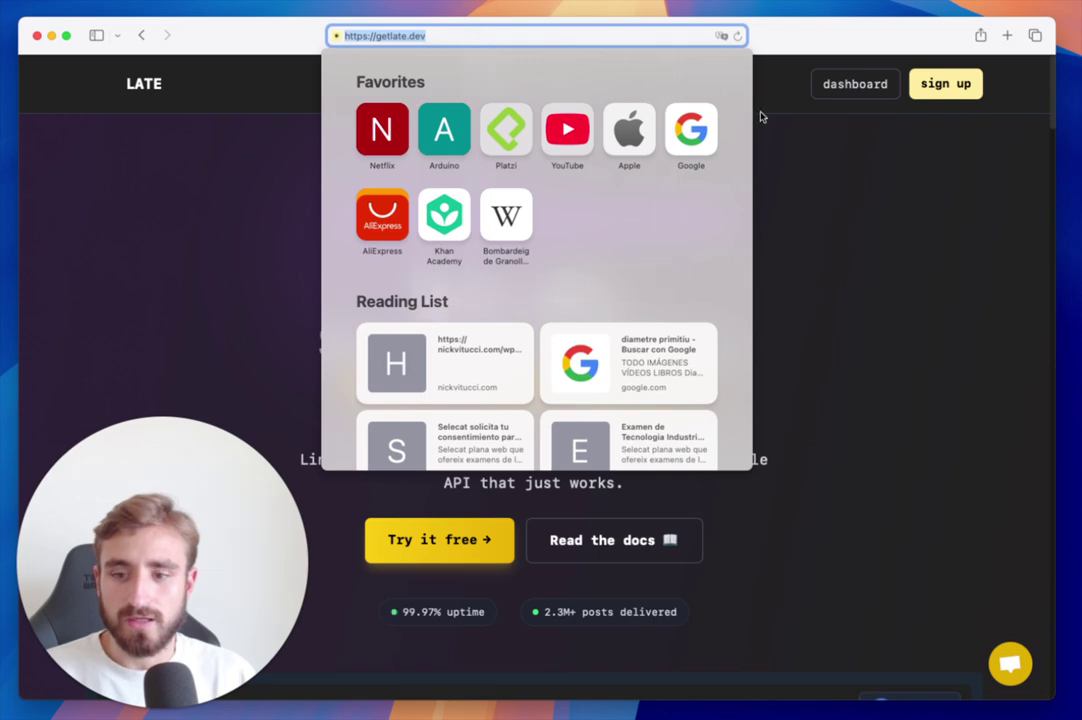
{"action": "left_click", "coordinate": [920, 258]}
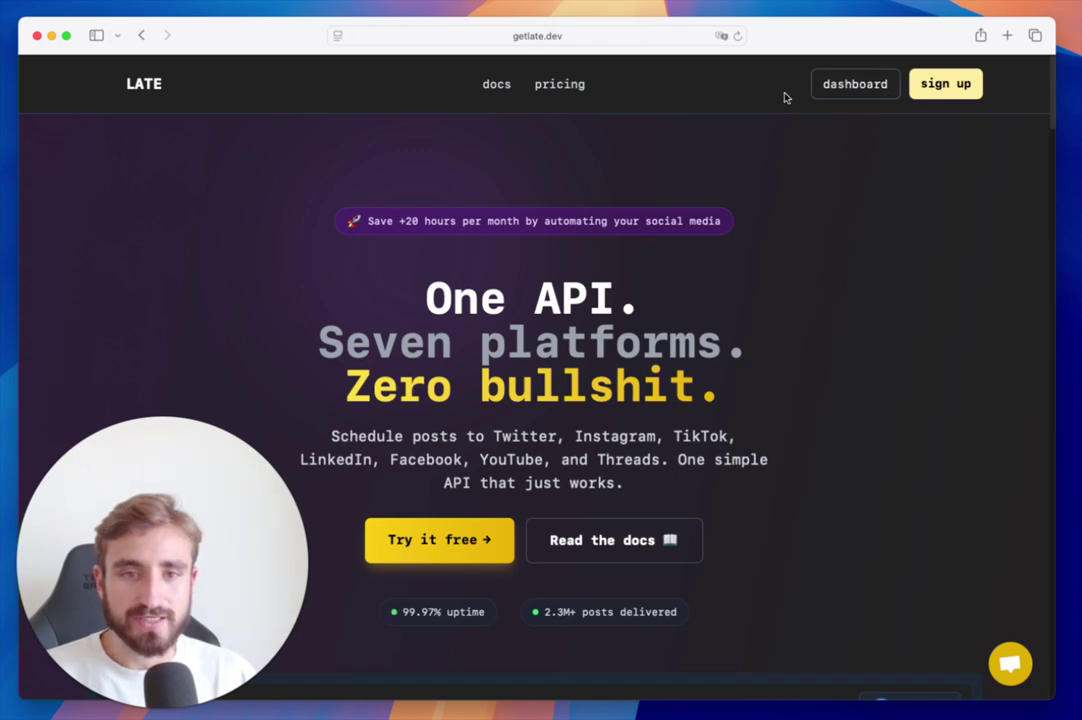
{"action": "left_click", "coordinate": [945, 85]}
Sign up with full name Test, an e-mail address and a password, declining Safari's password saving
{"action": "left_click", "coordinate": [744, 350]}
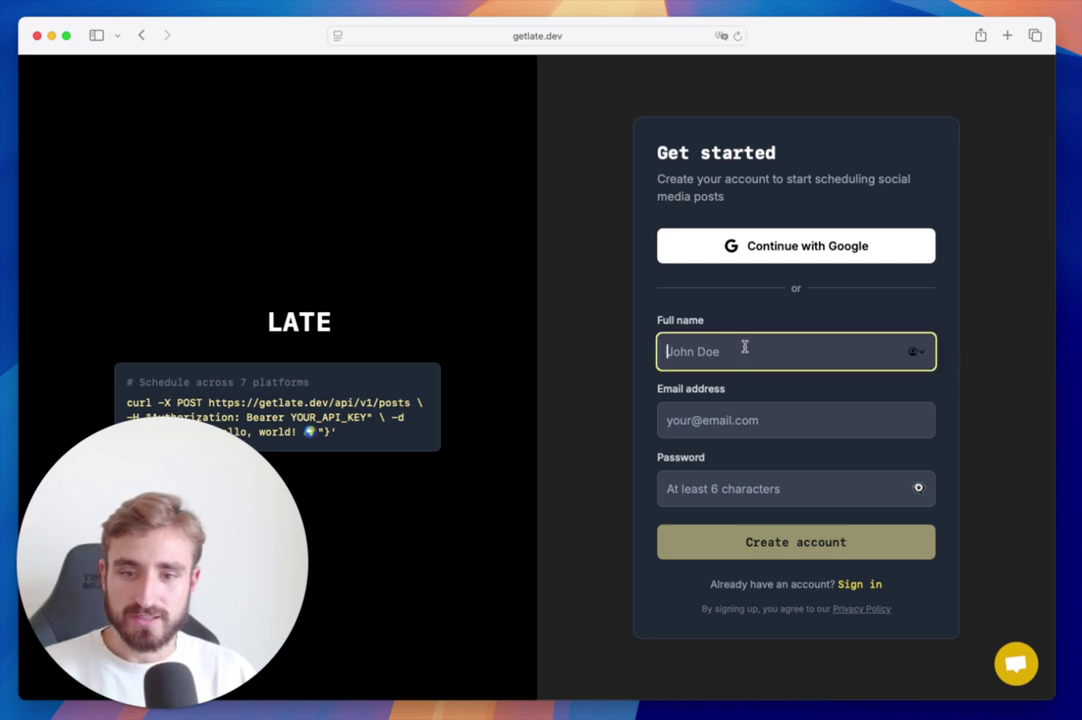
{"action": "type", "text": "Test"}
{"action": "key", "text": "Tab"}
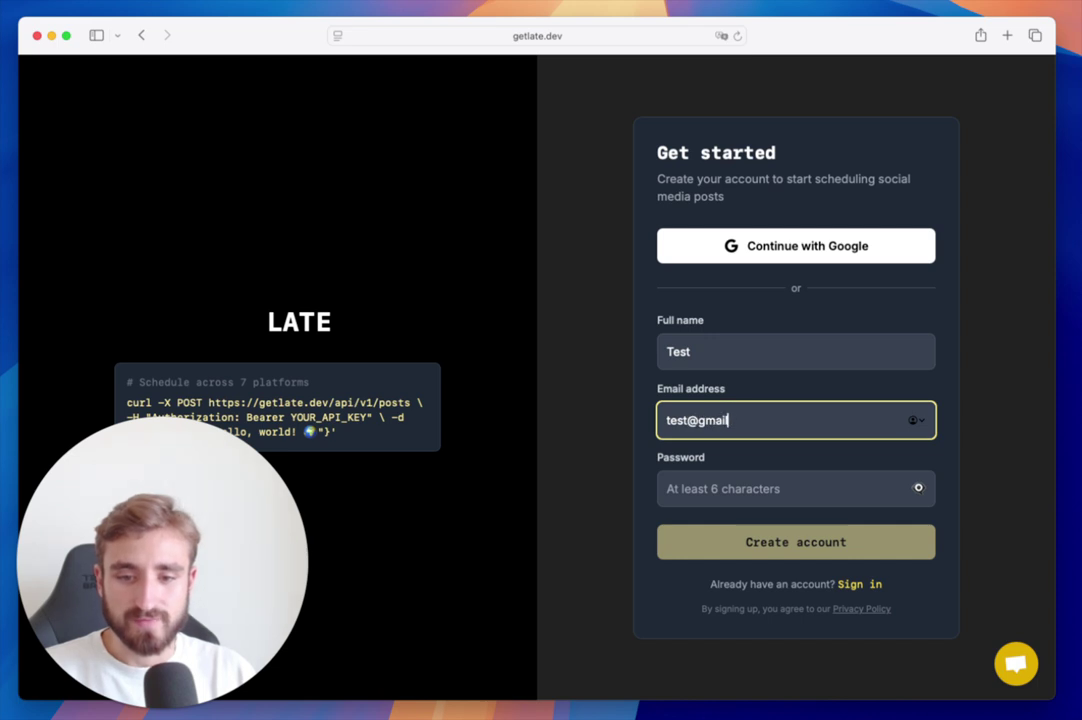
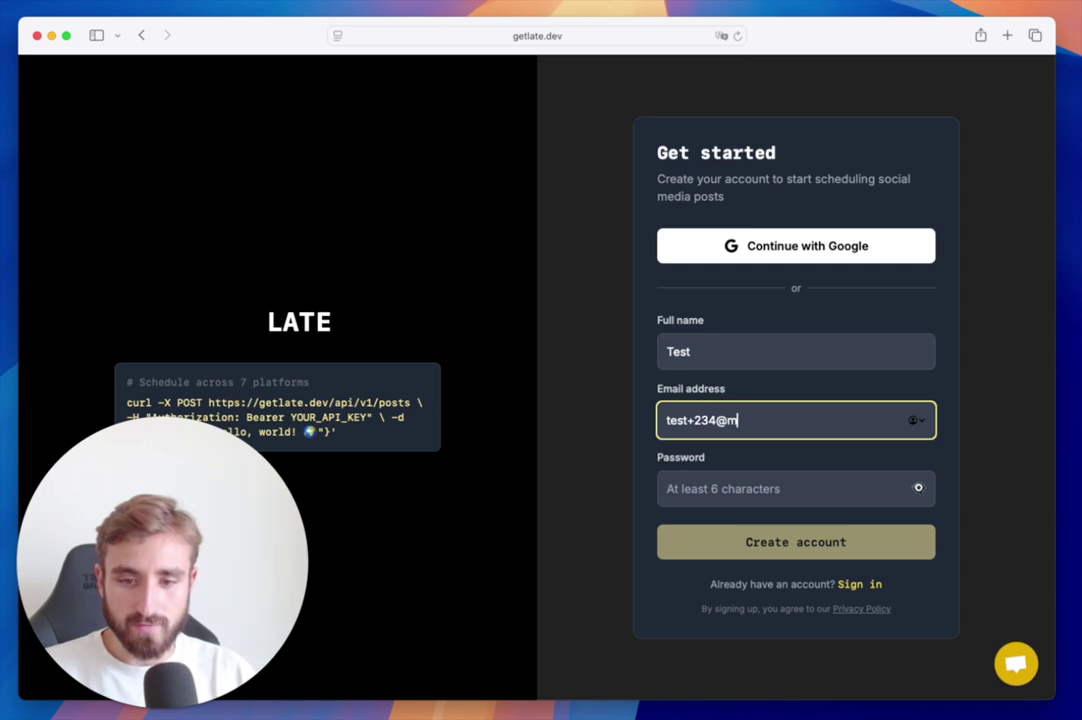
{"action": "key", "text": "Tab"}
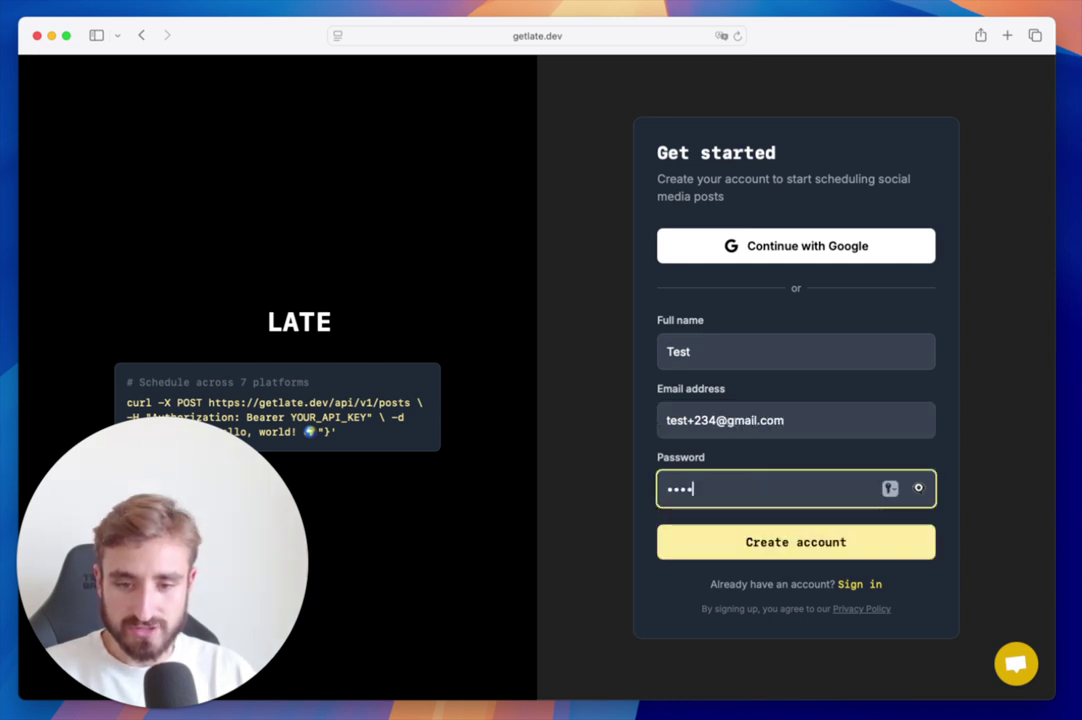
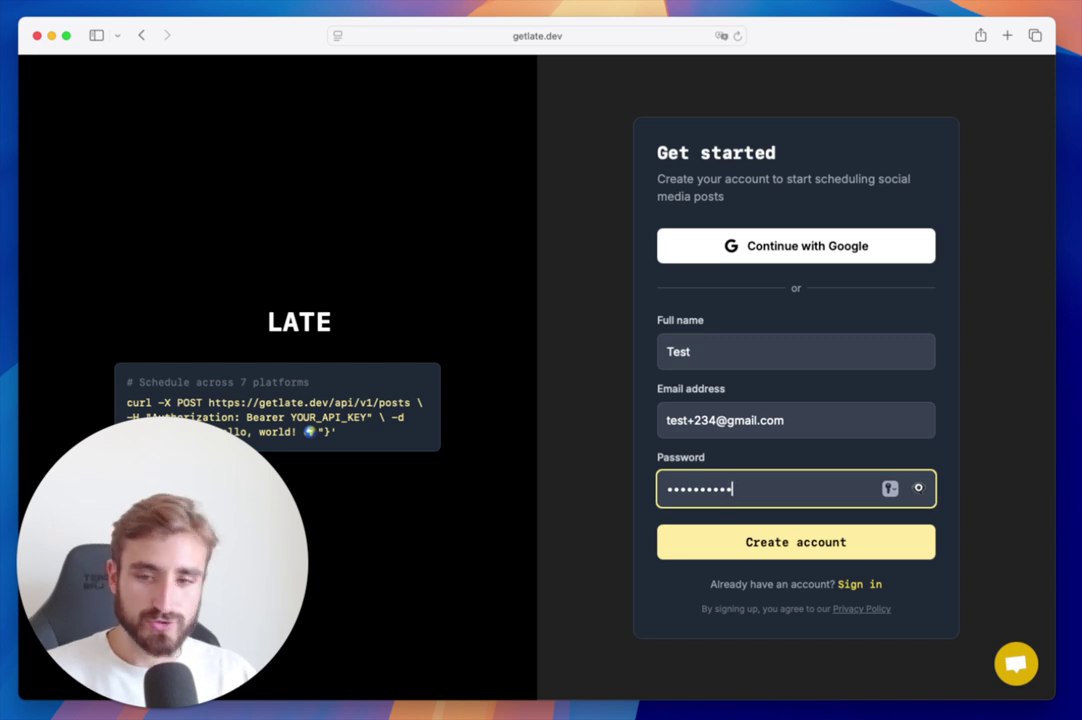
{"action": "key", "text": "Return"}
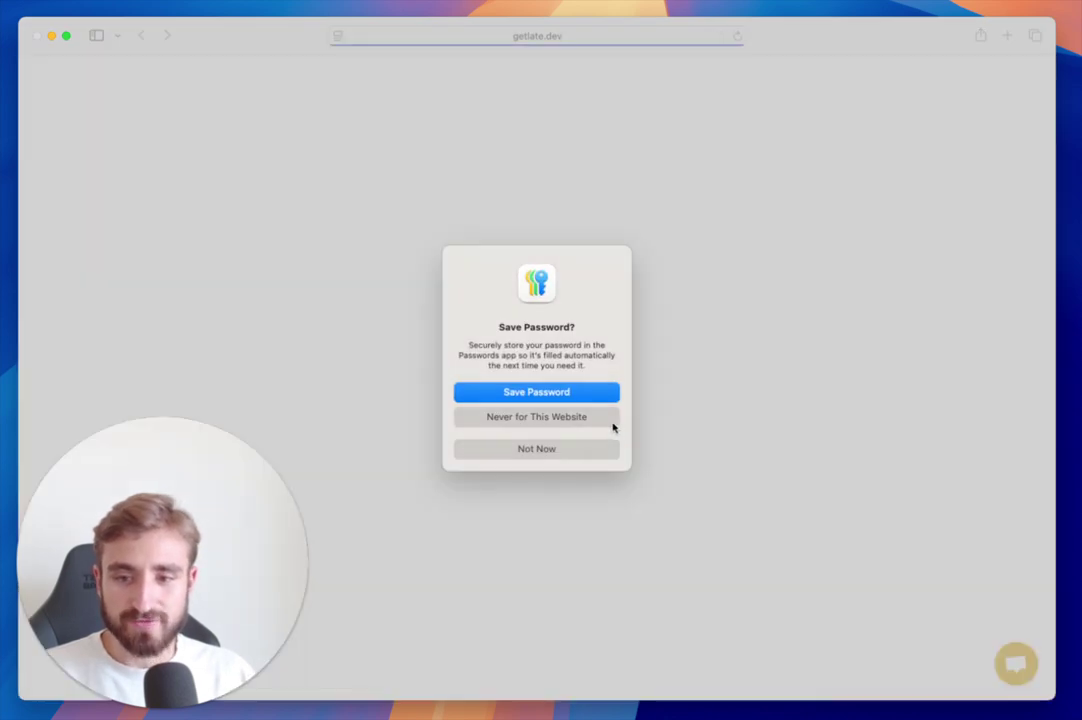
{"action": "left_click", "coordinate": [596, 393]}
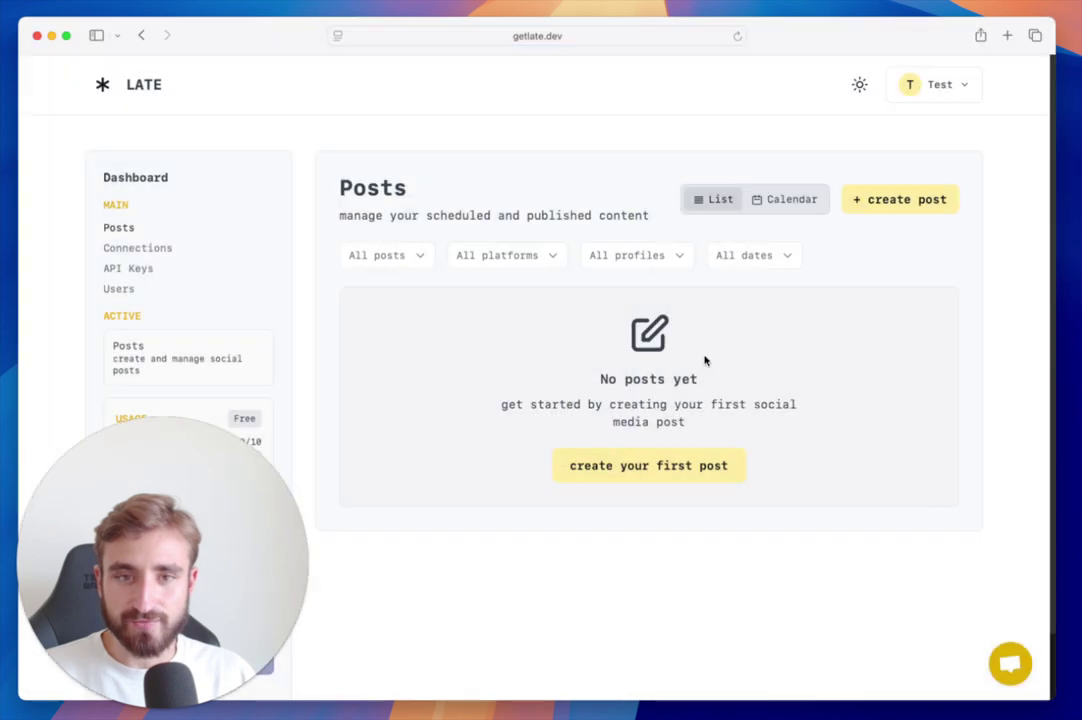
Switch the dashboard to dark theme and highlight the sidebar sections and Posts header
{"action": "left_click", "coordinate": [859, 86]}
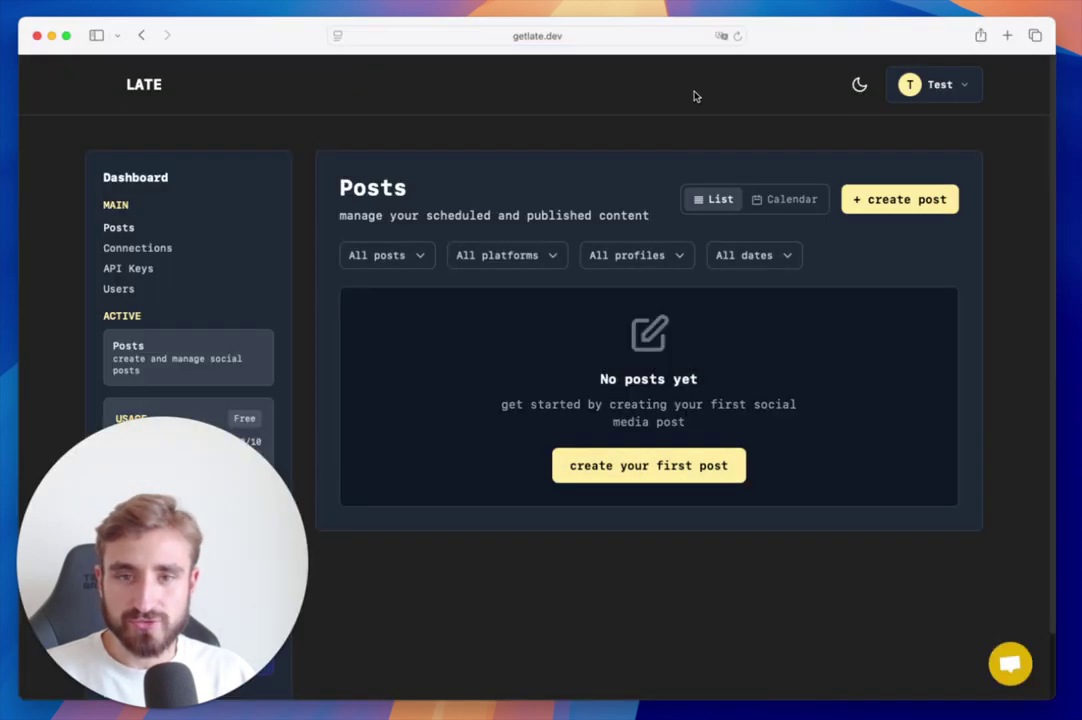
{"action": "left_click", "coordinate": [170, 556]}
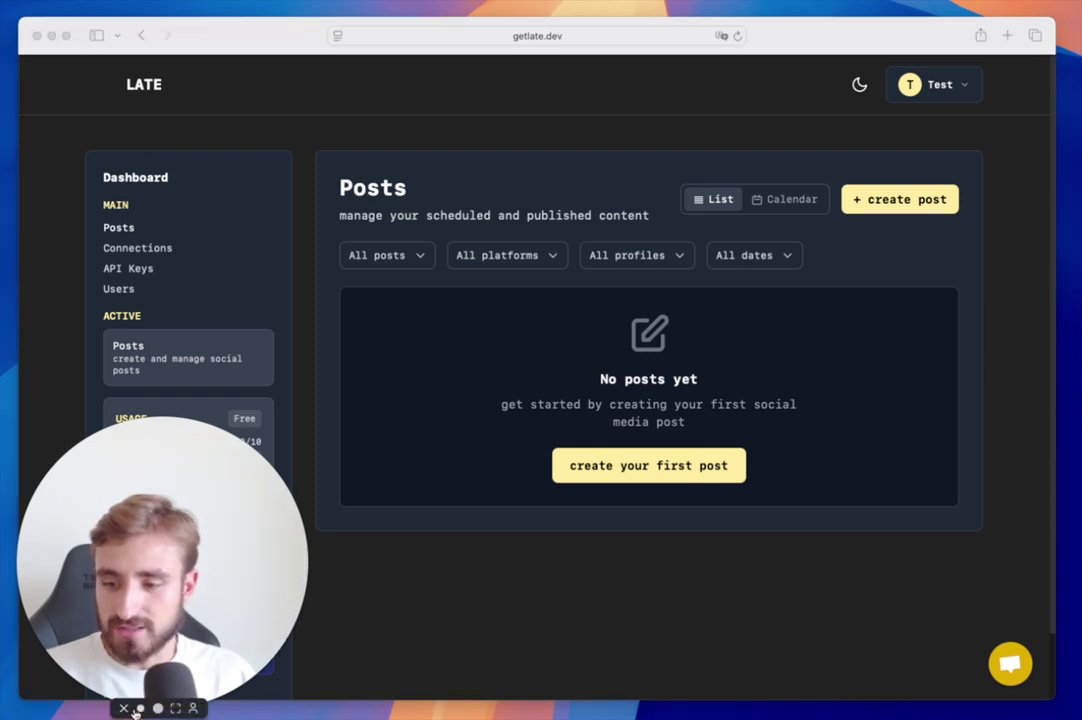
{"action": "left_click", "coordinate": [138, 709]}
{"action": "left_click", "coordinate": [328, 618]}
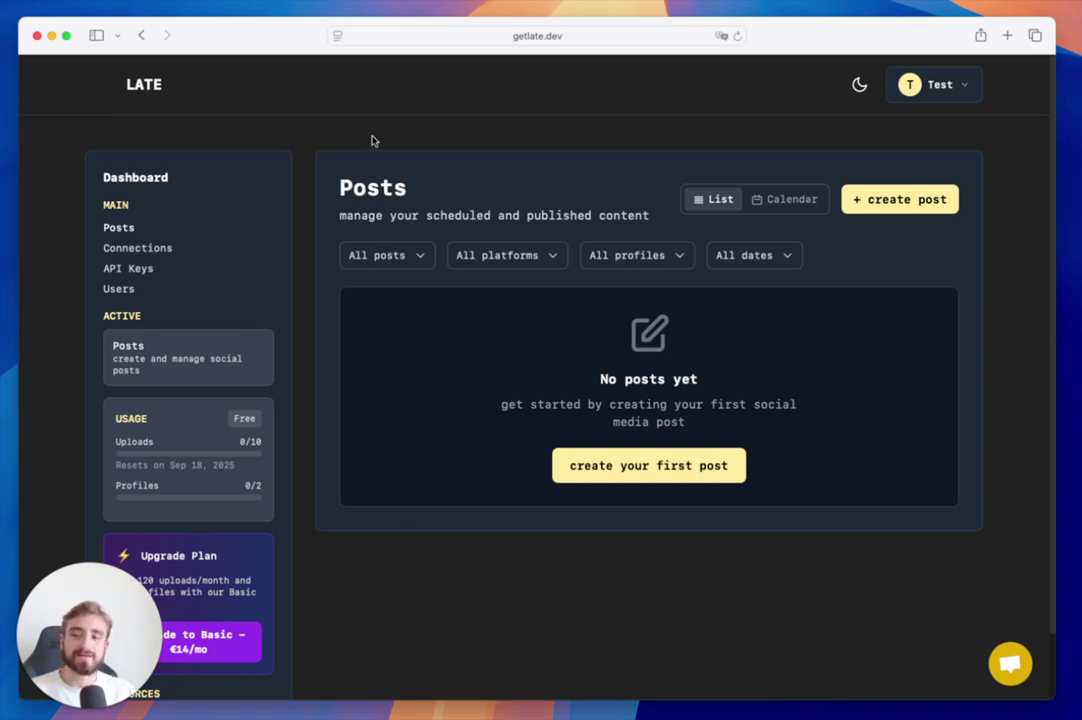
{"action": "left_click_drag", "start_coordinate": [85, 140], "coordinate": [157, 300]}
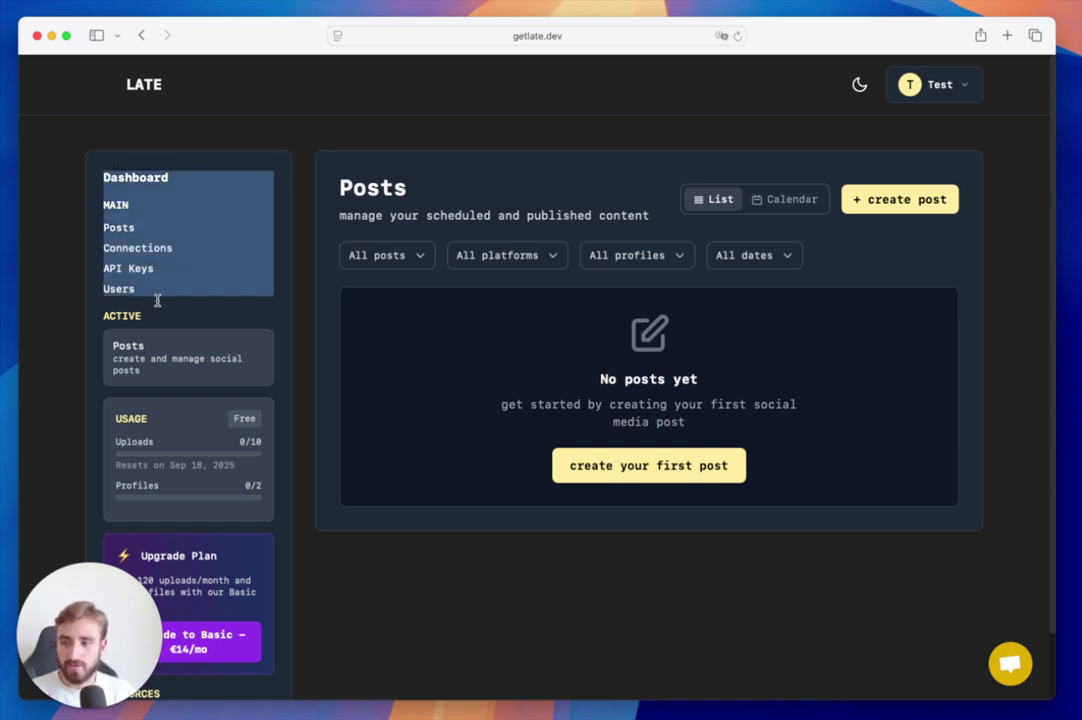
{"action": "left_click", "coordinate": [175, 143]}
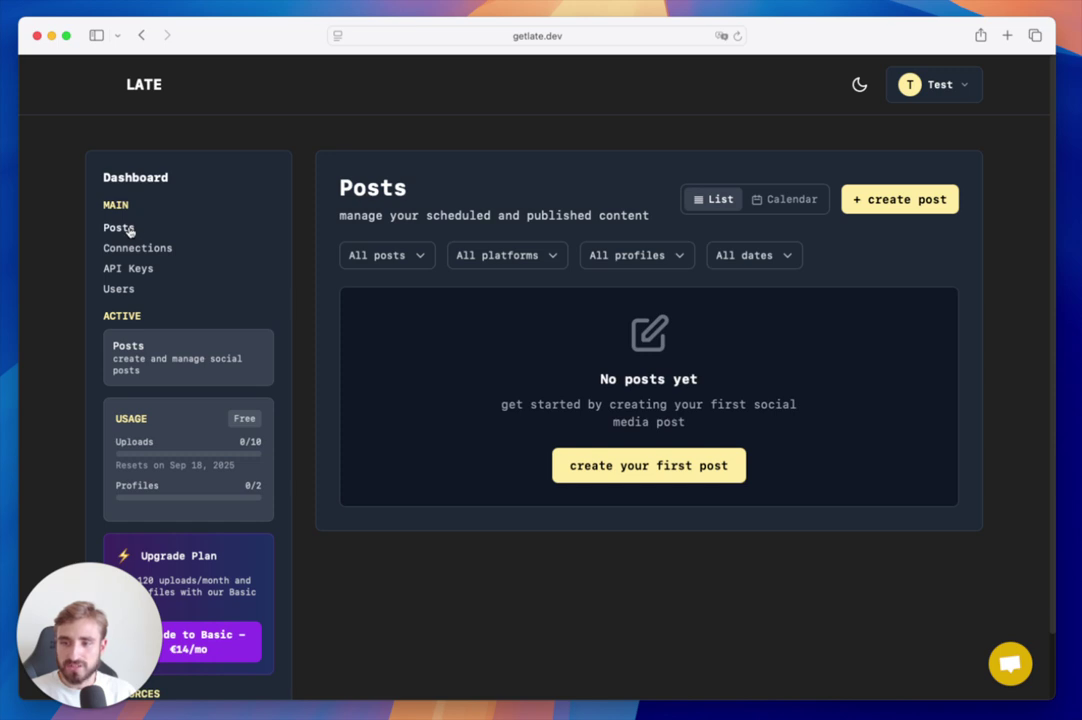
{"action": "left_click_drag", "start_coordinate": [336, 186], "coordinate": [598, 246]}
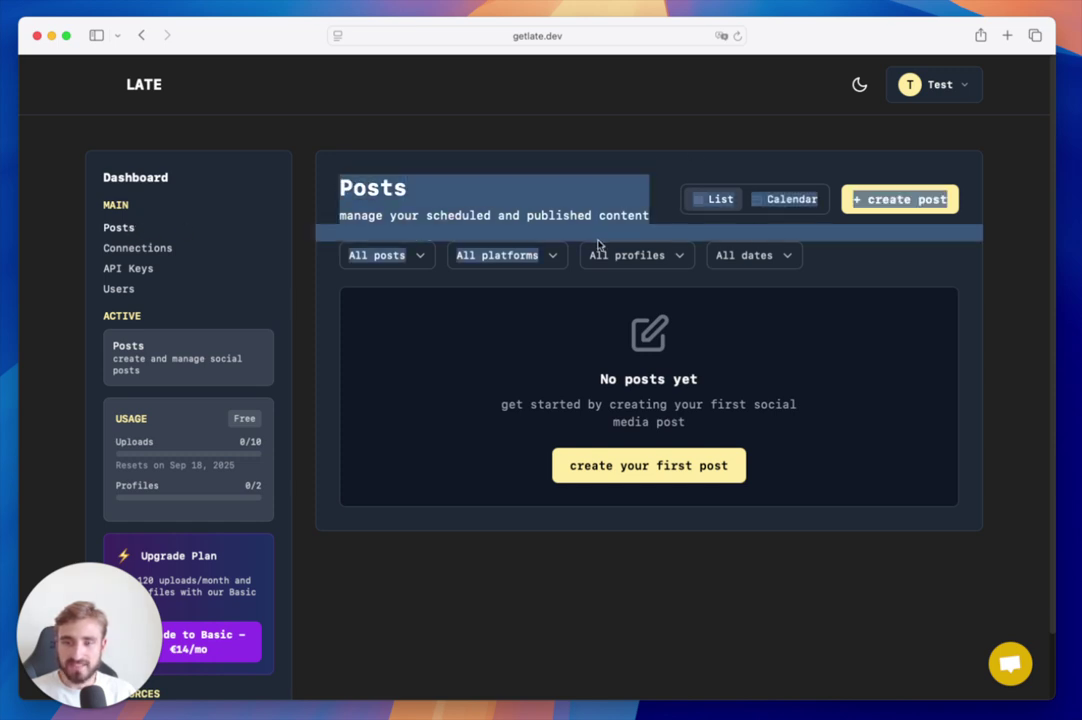
Review the Connections, API Keys and Users pages, then return to Posts
{"action": "left_click", "coordinate": [141, 249]}
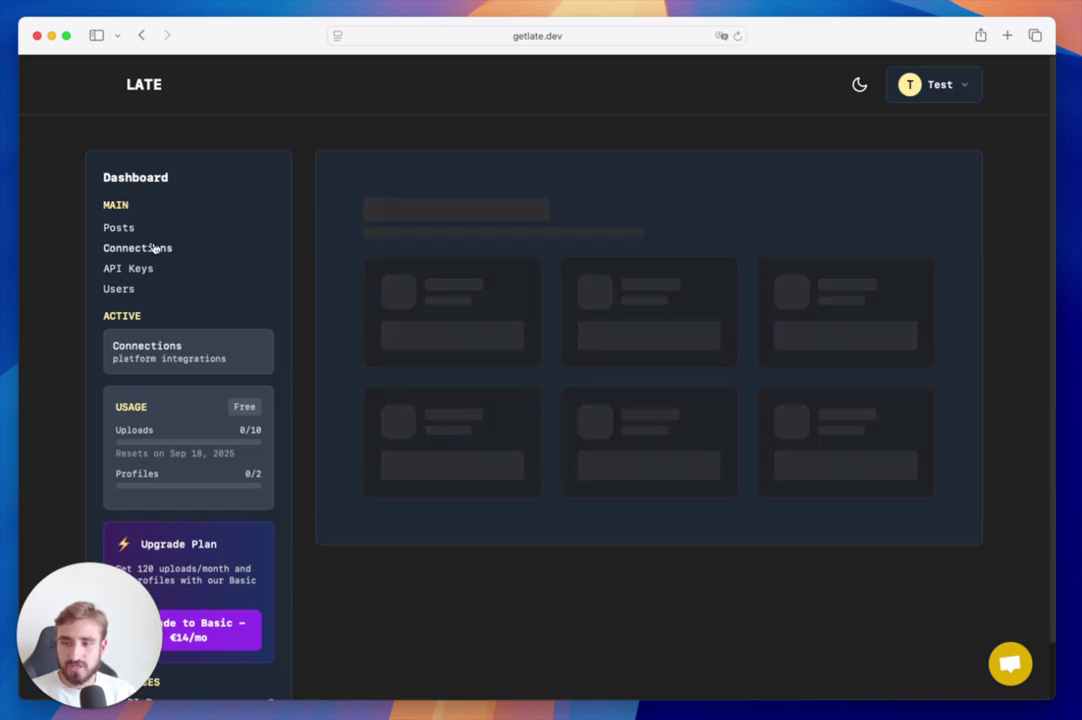
{"action": "left_click", "coordinate": [140, 270]}
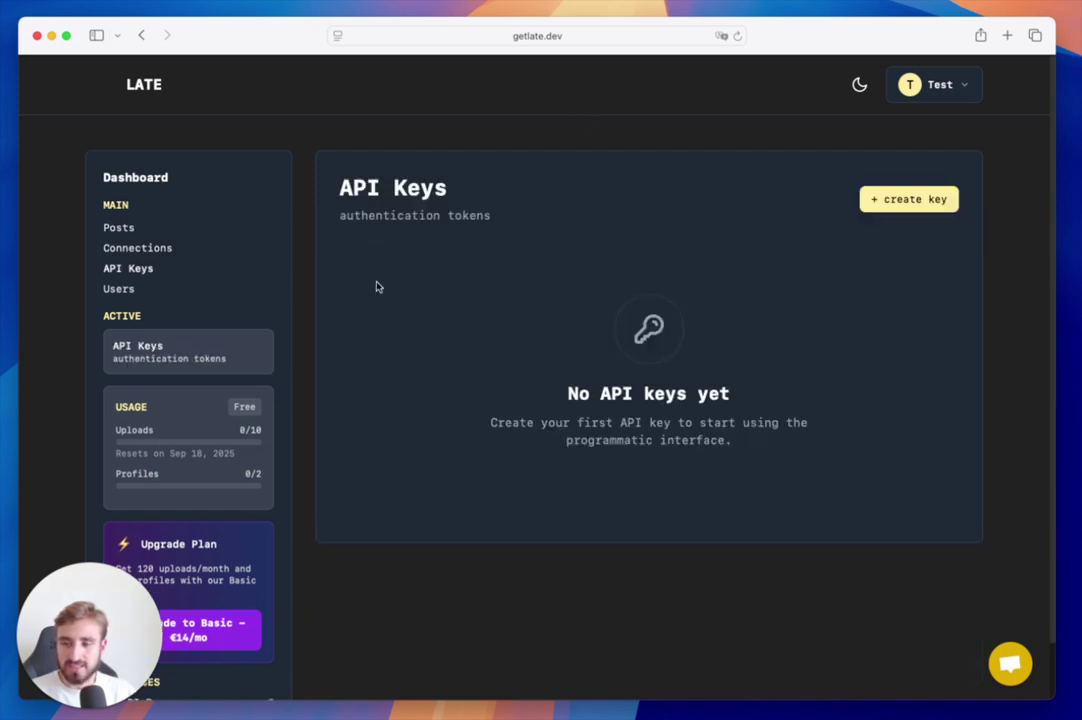
{"action": "left_click", "coordinate": [118, 289]}
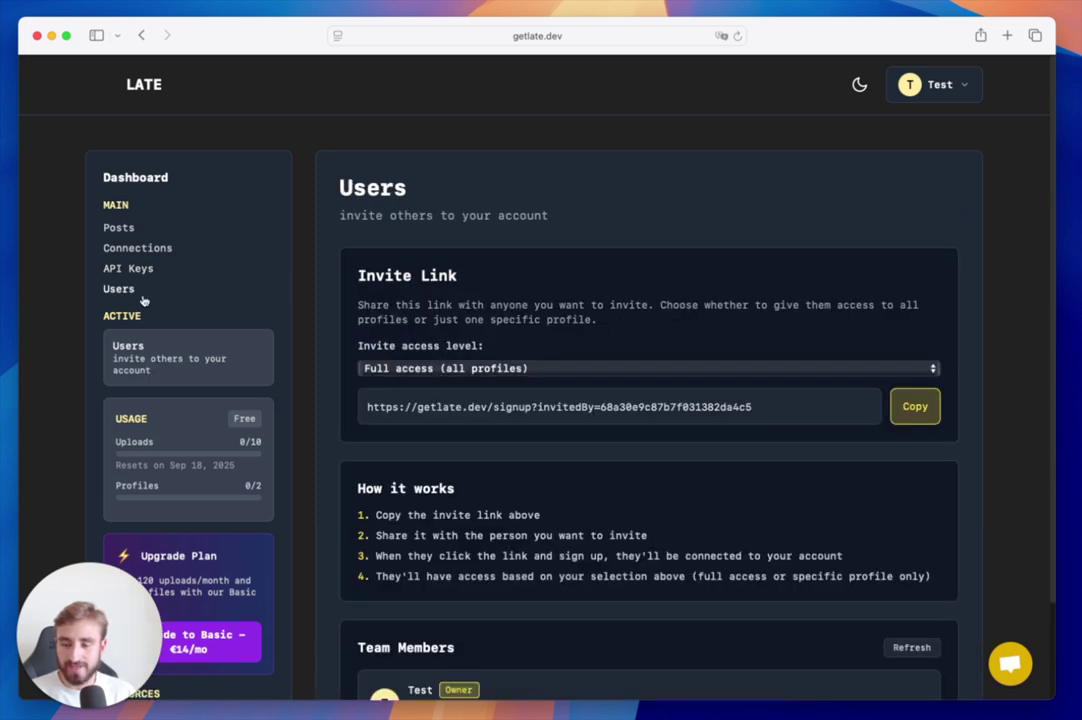
{"action": "left_click", "coordinate": [115, 226]}
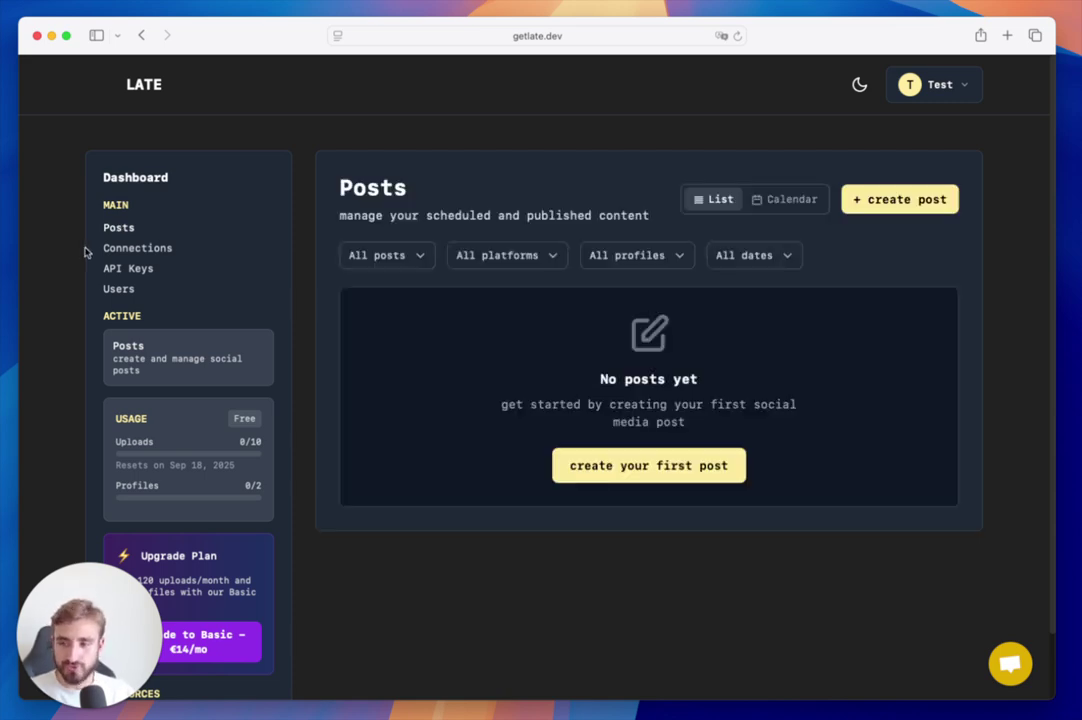
Open the Connections page and highlight its heading and subtitle text
{"action": "left_click", "coordinate": [140, 249]}
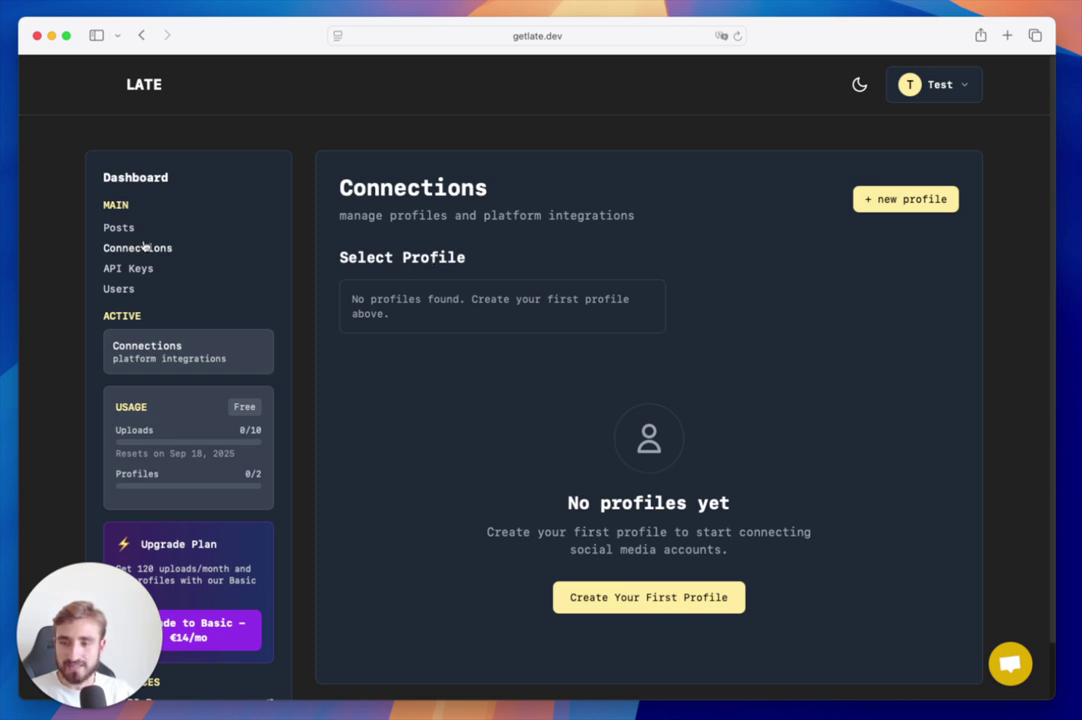
{"action": "left_click_drag", "start_coordinate": [343, 185], "coordinate": [633, 237]}
{"action": "left_click", "coordinate": [633, 237]}
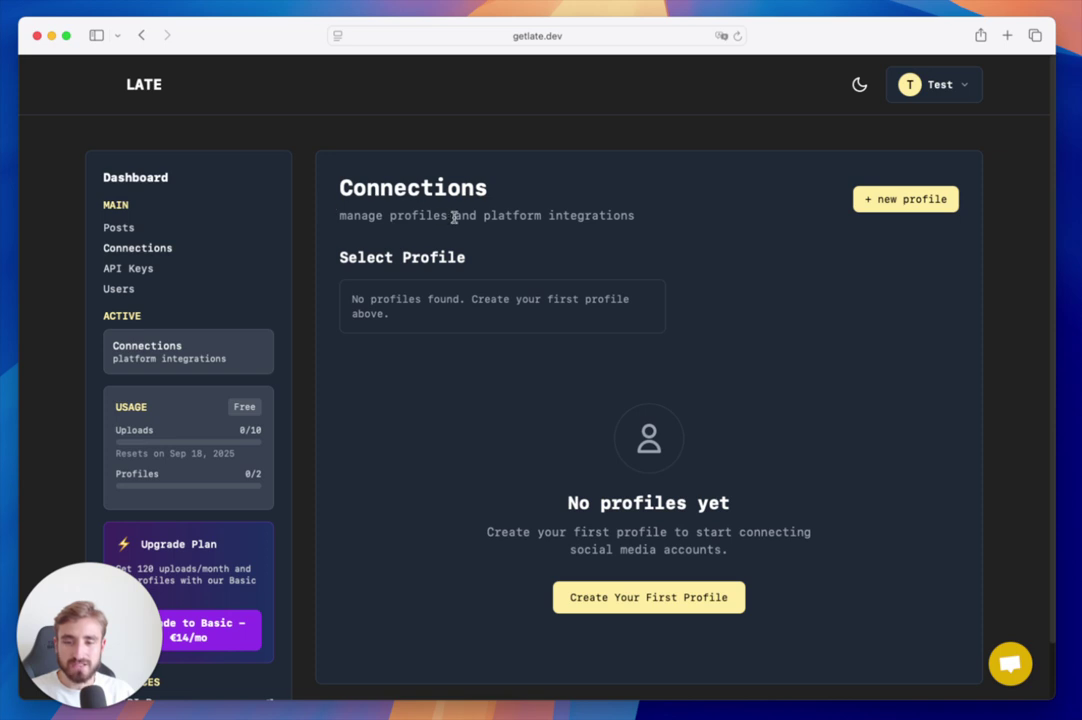
{"action": "double_click", "coordinate": [418, 215]}
Create the first profile, named Test
{"action": "left_click", "coordinate": [598, 603]}
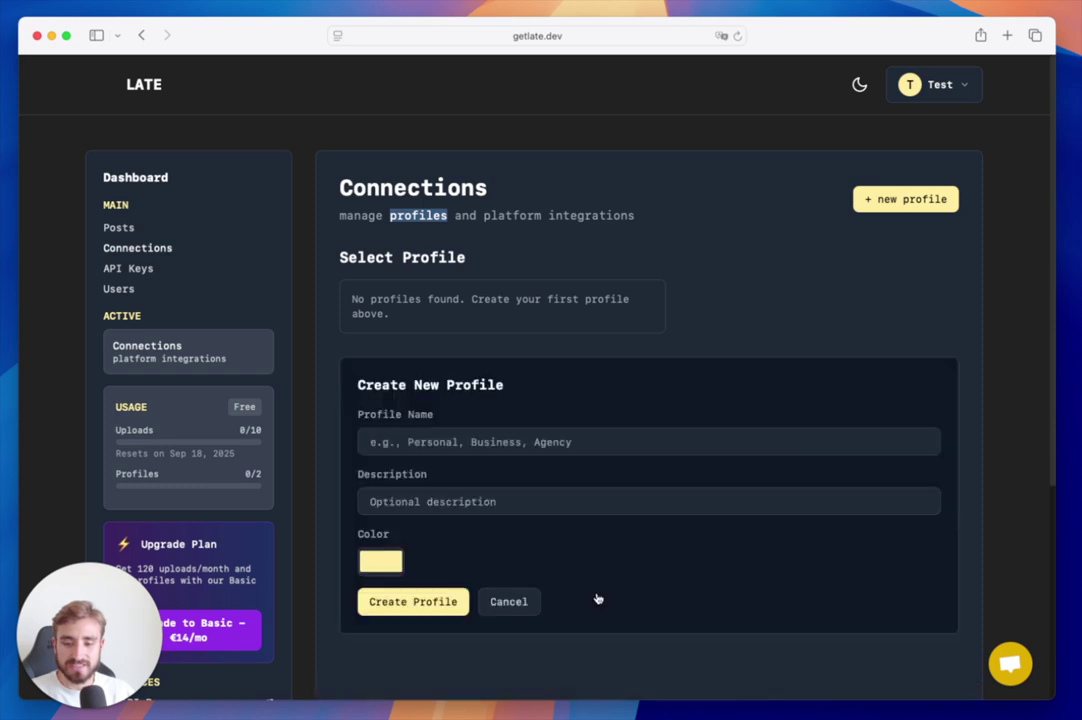
{"action": "left_click", "coordinate": [527, 433]}
{"action": "type", "text": "Test"}
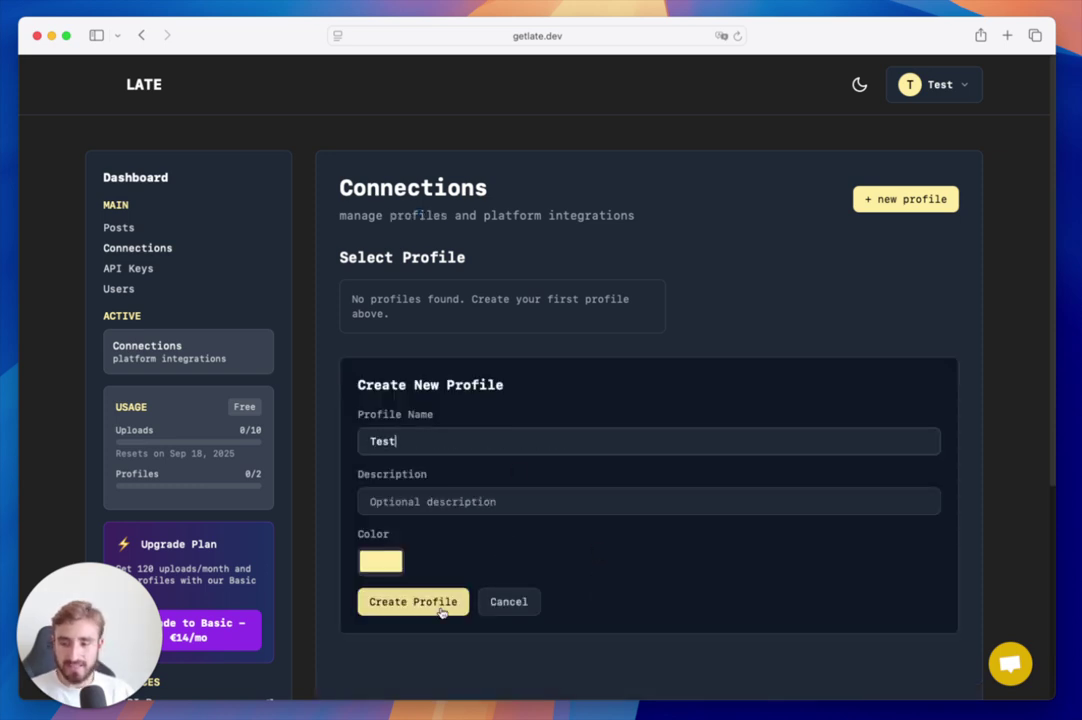
{"action": "left_click", "coordinate": [438, 604]}
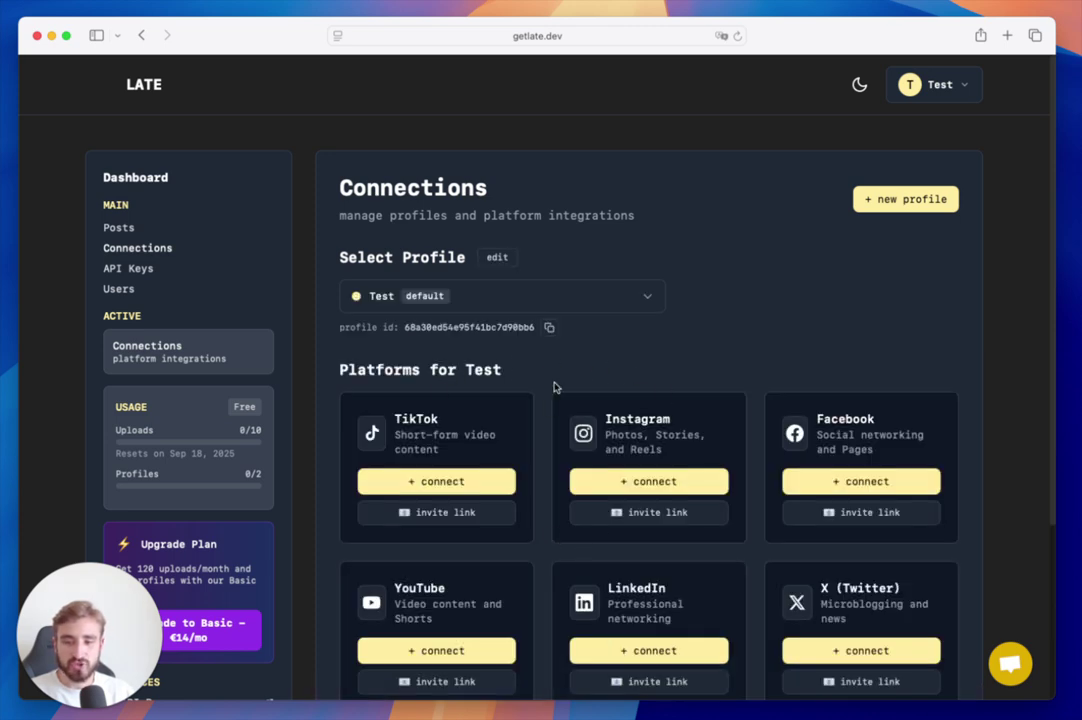
Scroll the Connections page and check the profile list showing Test
{"action": "scroll", "coordinate": [778, 428], "scroll_direction": "down", "scroll_amount": 2}
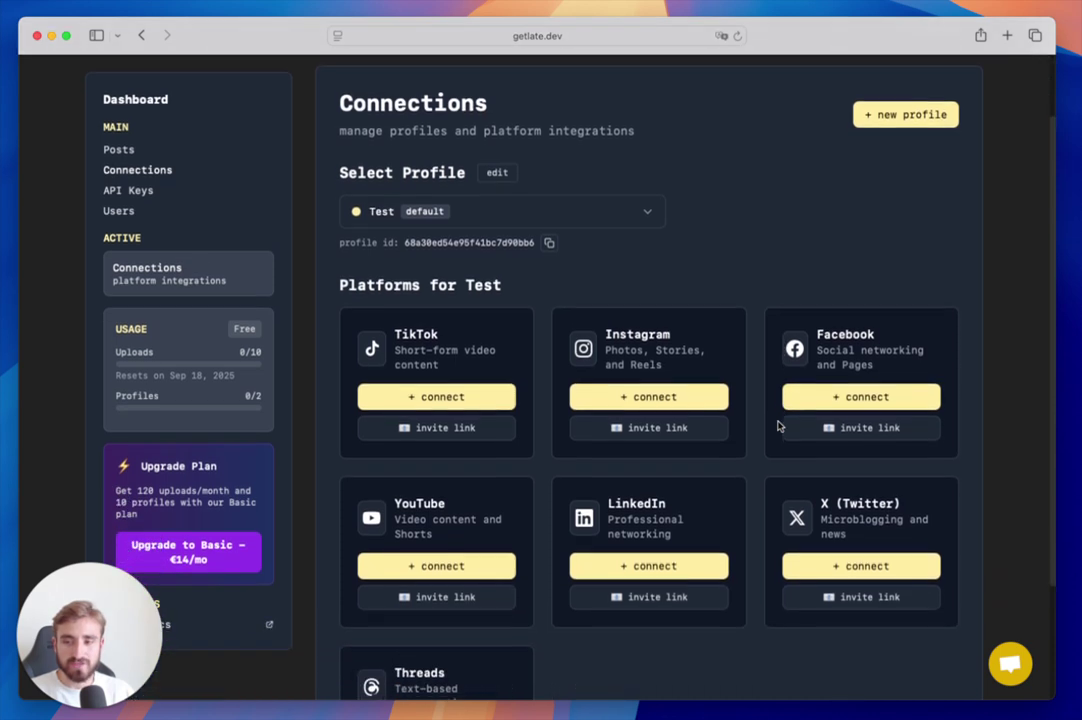
{"action": "scroll", "coordinate": [775, 428], "scroll_direction": "up", "scroll_amount": 2}
{"action": "left_click", "coordinate": [381, 299]}
{"action": "left_click", "coordinate": [546, 288]}
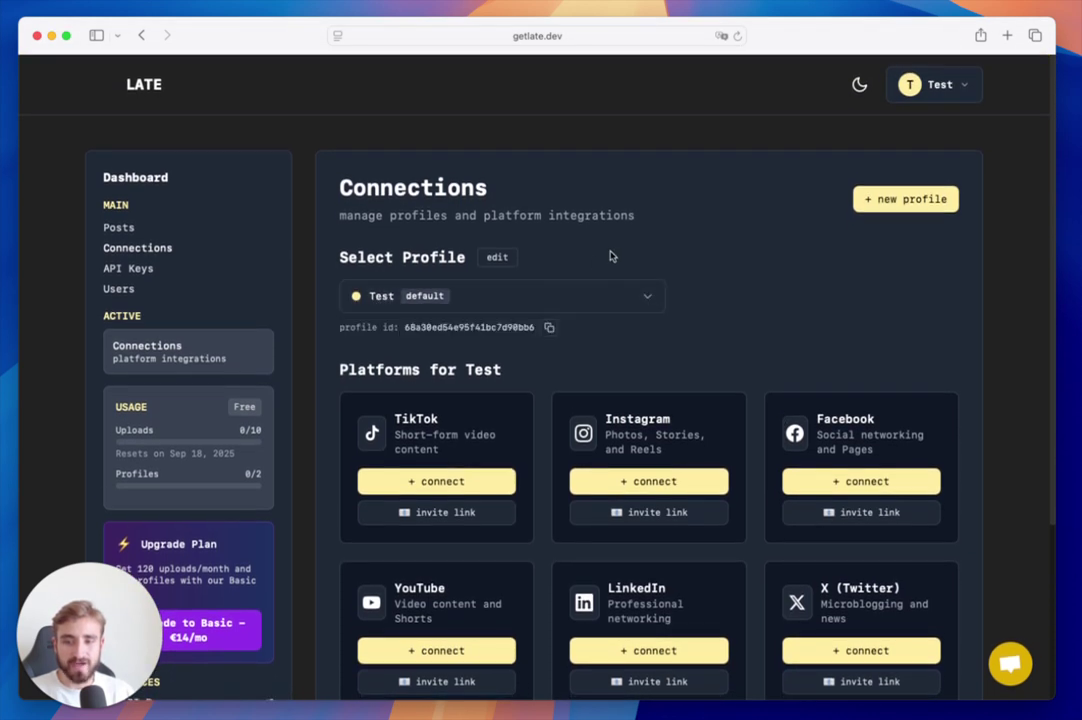
{"action": "scroll", "coordinate": [611, 254], "scroll_direction": "down", "scroll_amount": 3}
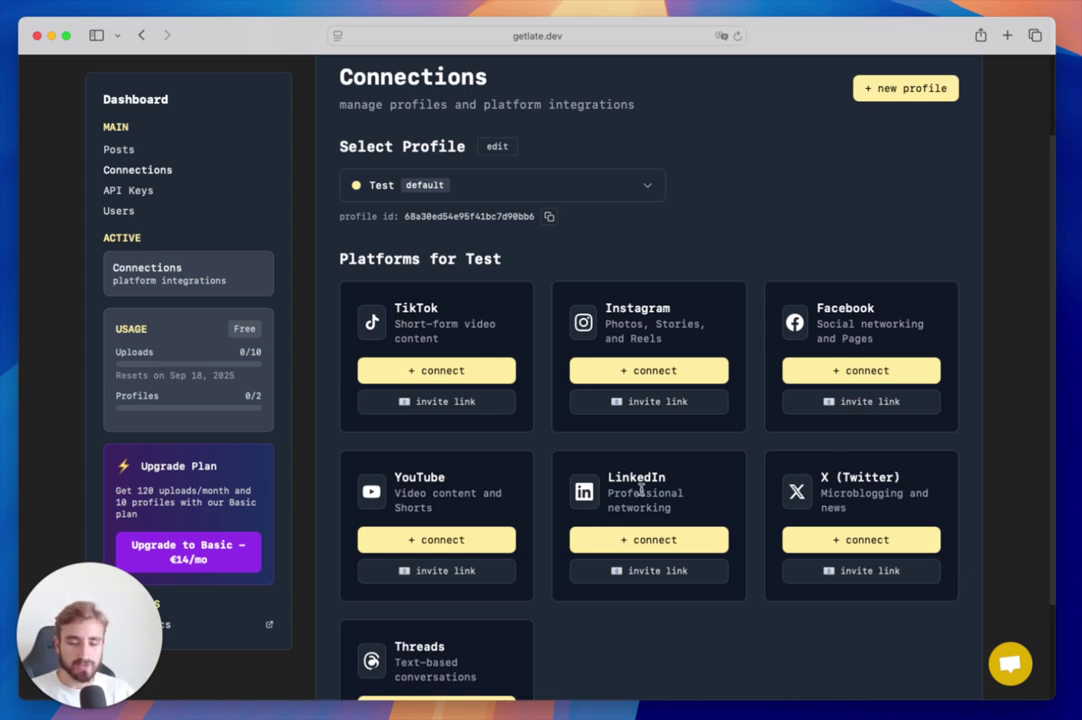
{"action": "scroll", "coordinate": [640, 483], "scroll_direction": "up", "scroll_amount": 3}
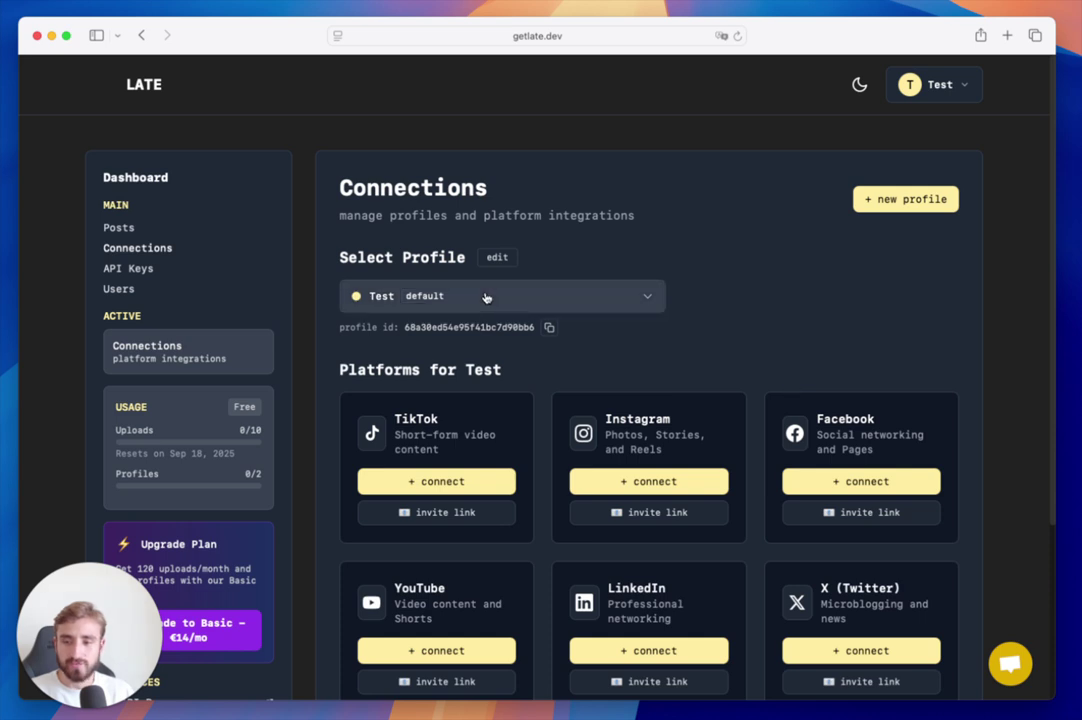
{"action": "left_click", "coordinate": [519, 297]}
Create a profile named New in bright red, then open the profile list
{"action": "left_click", "coordinate": [616, 297]}
{"action": "left_click", "coordinate": [889, 201]}
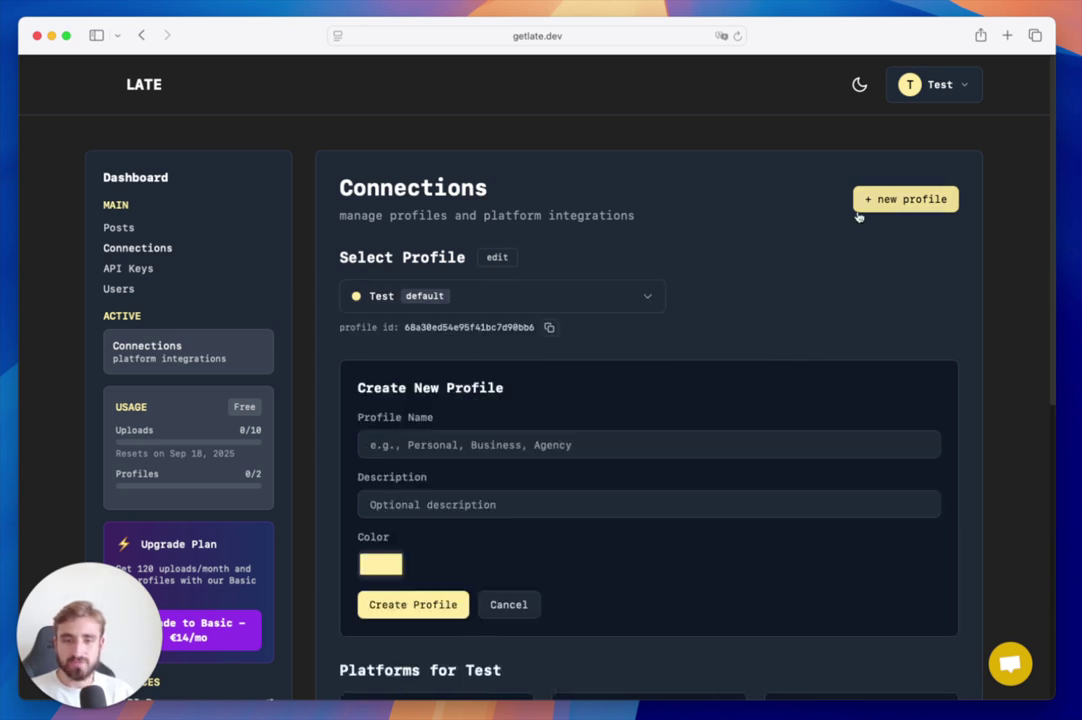
{"action": "type", "text": "New"}
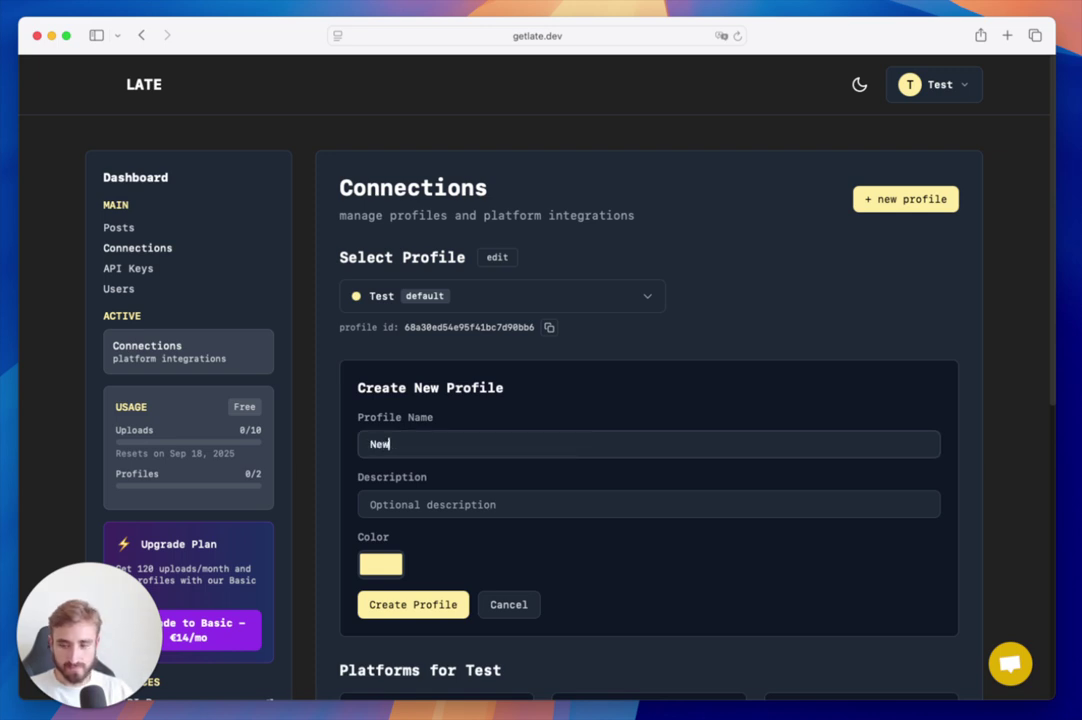
{"action": "left_click", "coordinate": [379, 567]}
{"action": "left_click", "coordinate": [386, 617]}
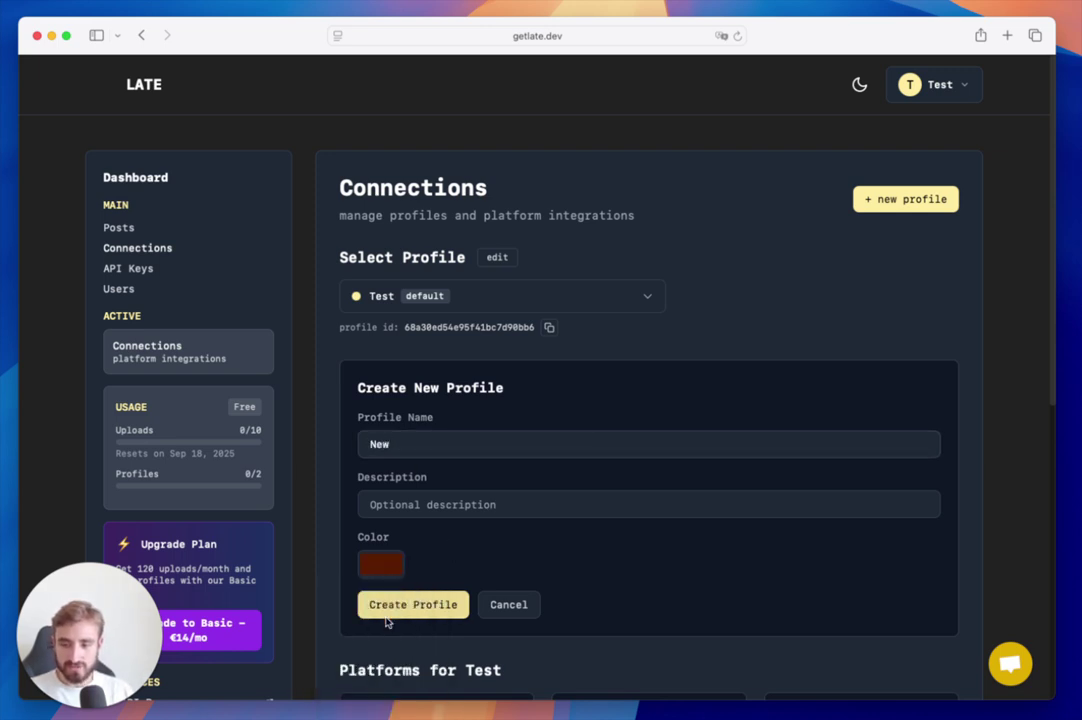
{"action": "left_click", "coordinate": [382, 567]}
{"action": "left_click", "coordinate": [413, 615]}
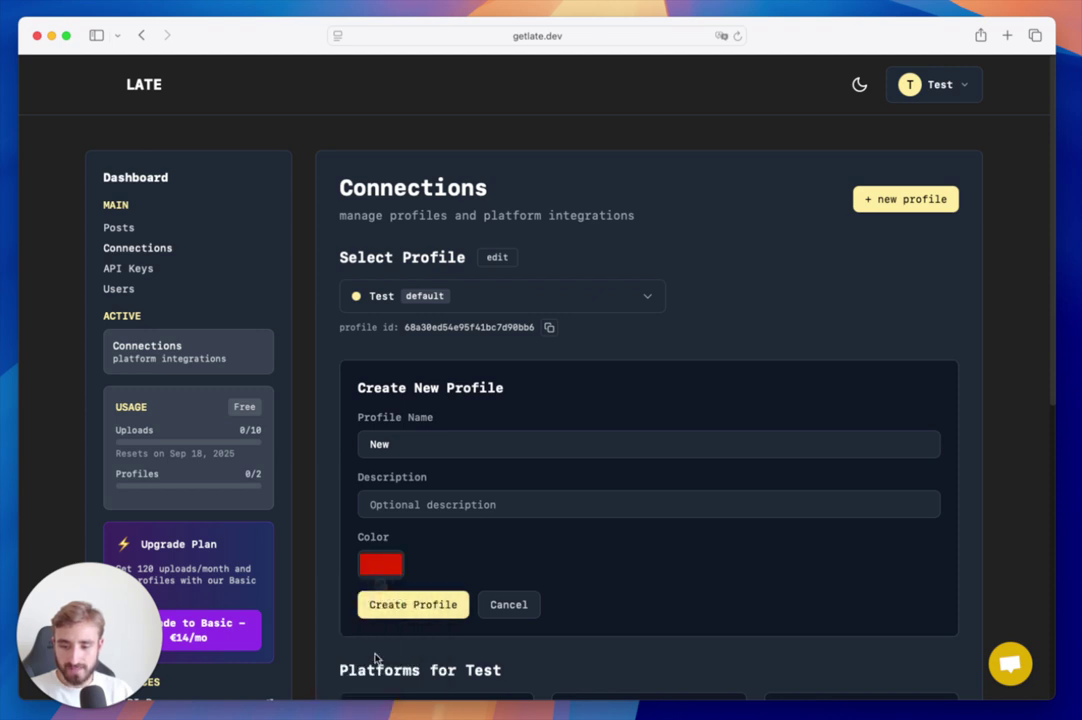
{"action": "left_click", "coordinate": [413, 612]}
{"action": "scroll", "coordinate": [512, 540], "scroll_direction": "down", "scroll_amount": 1}
{"action": "left_click", "coordinate": [516, 246]}
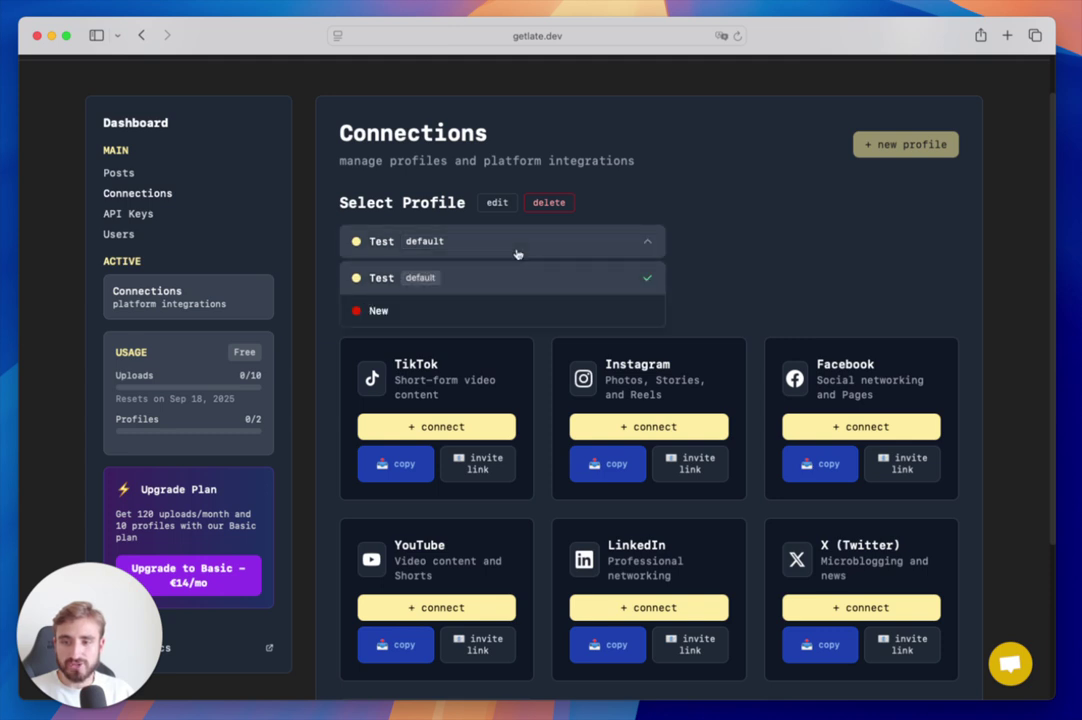
{"action": "left_click", "coordinate": [488, 315]}
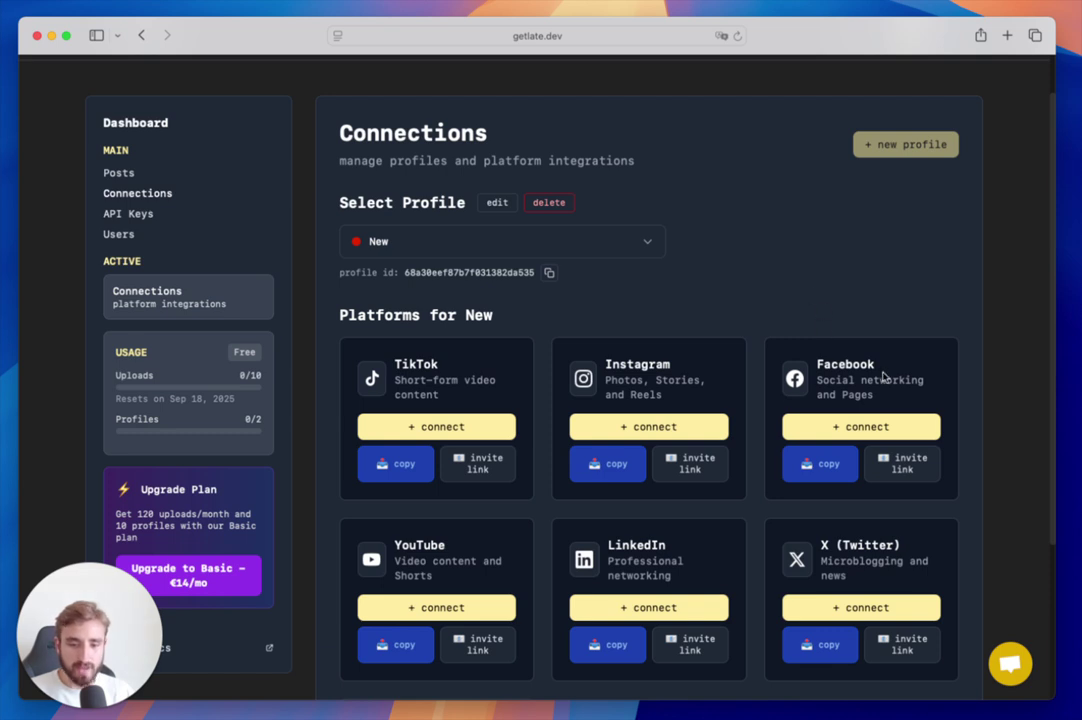
{"action": "left_click", "coordinate": [611, 244]}
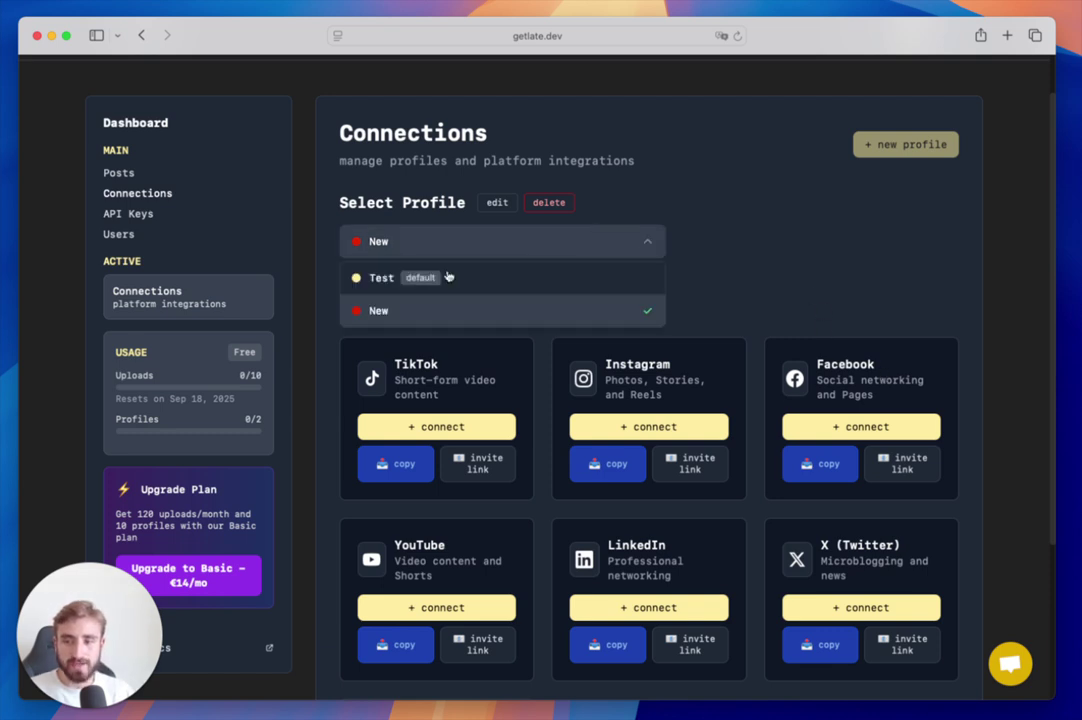
{"action": "left_click", "coordinate": [587, 284]}
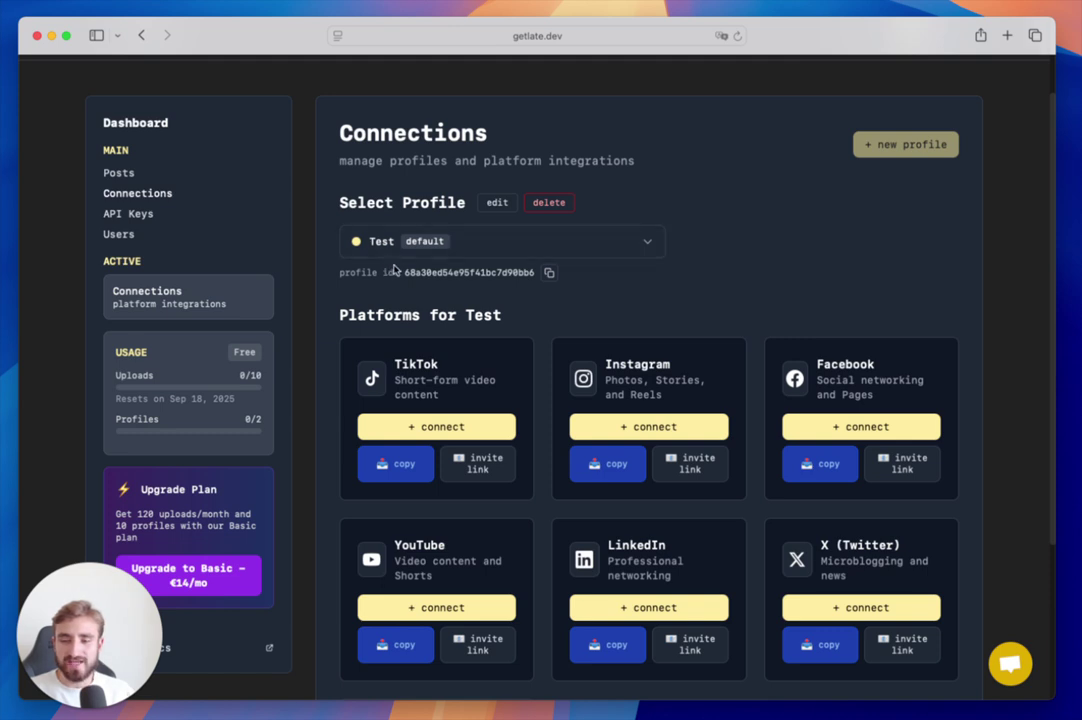
{"action": "scroll", "coordinate": [512, 280], "scroll_direction": "up", "scroll_amount": 2}
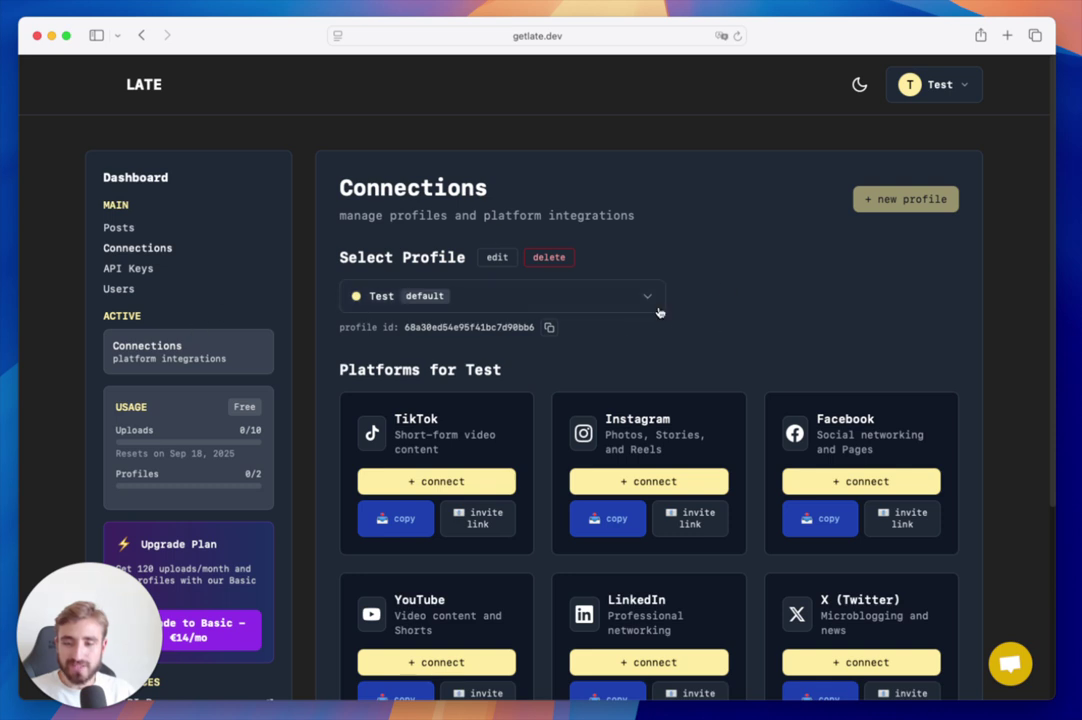
{"action": "left_click_drag", "start_coordinate": [393, 414], "coordinate": [225, 275]}
{"action": "left_click", "coordinate": [403, 425]}
{"action": "left_click_drag", "start_coordinate": [403, 425], "coordinate": [464, 452]}
{"action": "left_click", "coordinate": [473, 459]}
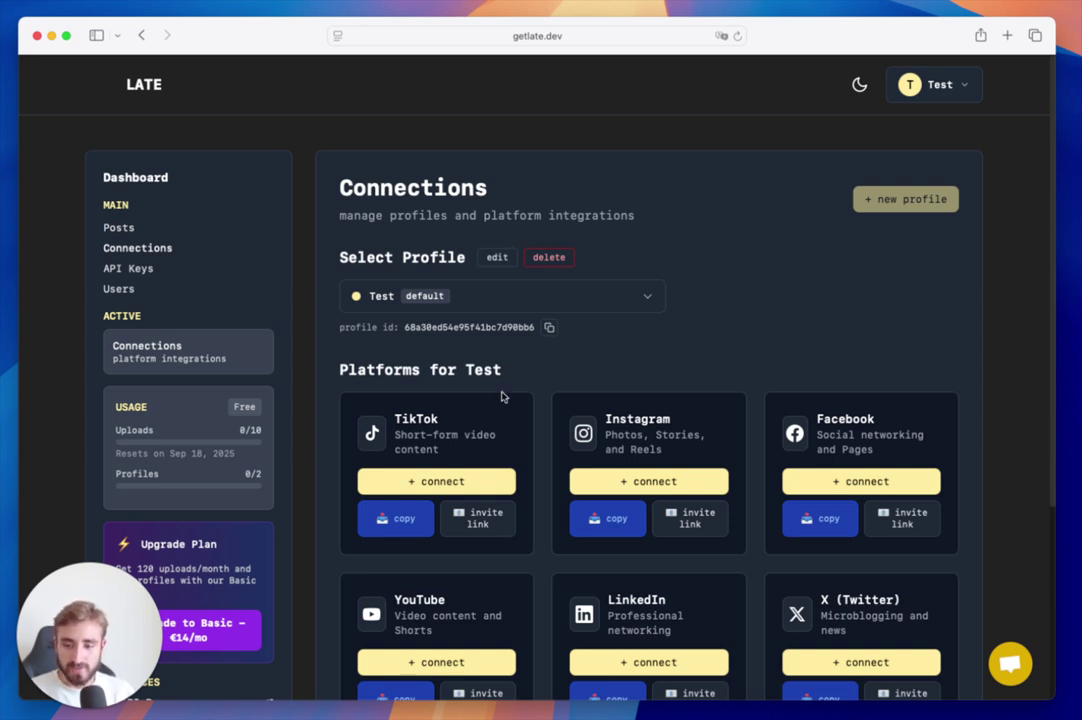
{"action": "left_click_drag", "start_coordinate": [395, 418], "coordinate": [440, 451]}
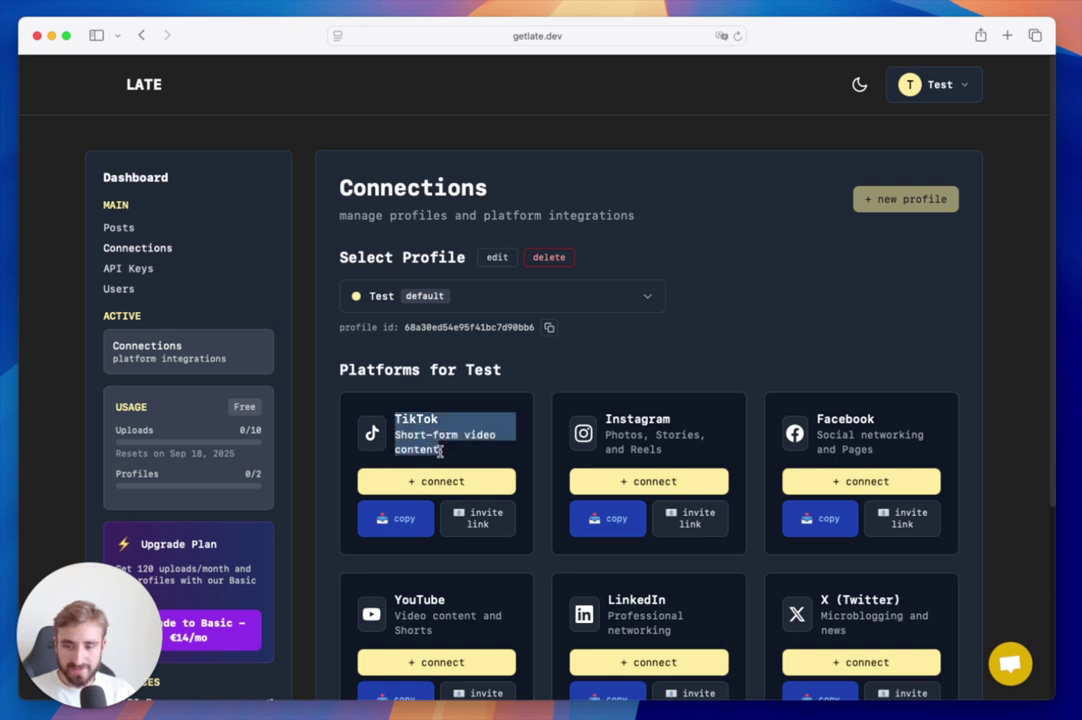
{"action": "left_click", "coordinate": [438, 450]}
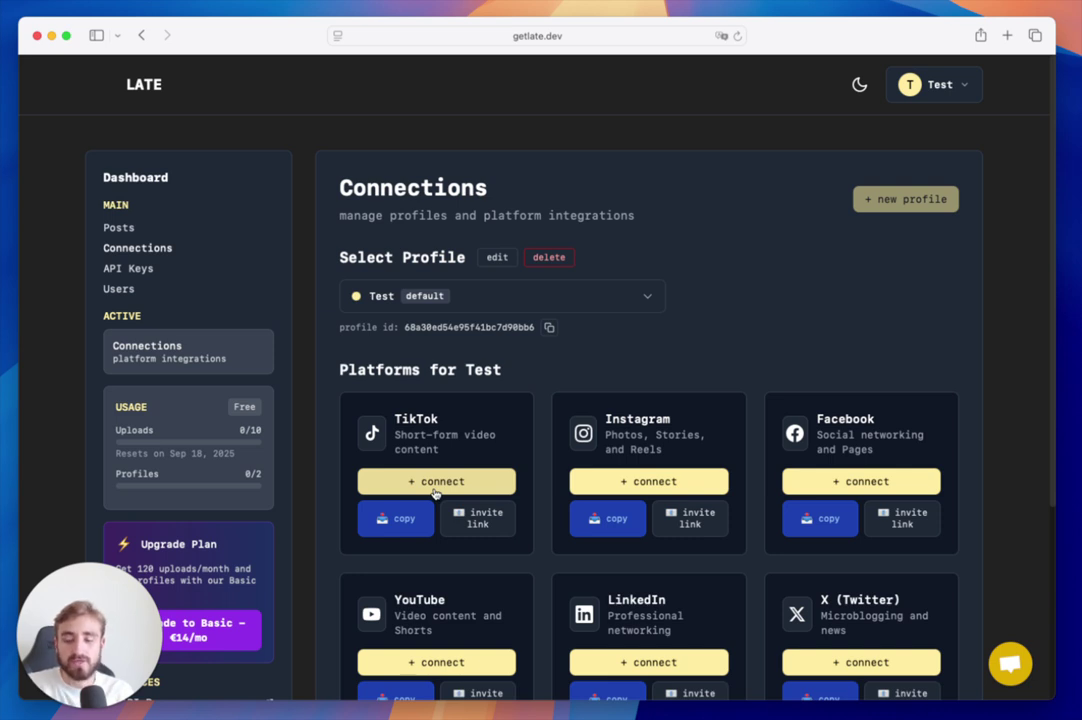
Generate a TikTok invite link for the Test profile, valid until 8/25/2025, and copy it
{"action": "left_click", "coordinate": [492, 530]}
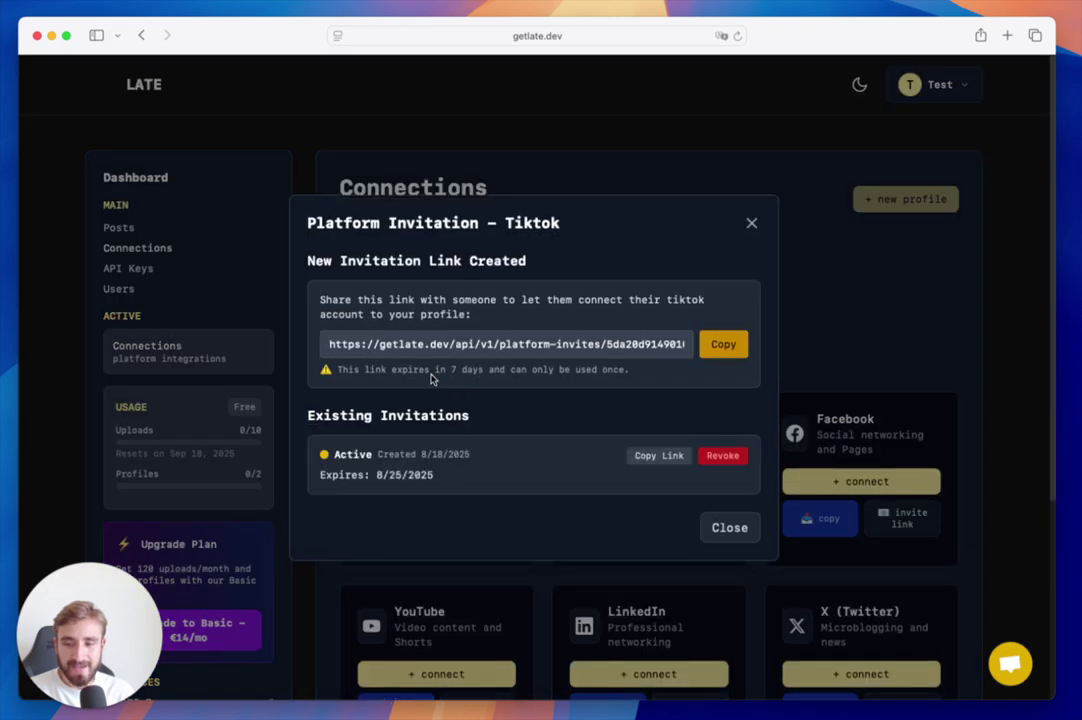
{"action": "left_click", "coordinate": [720, 354]}
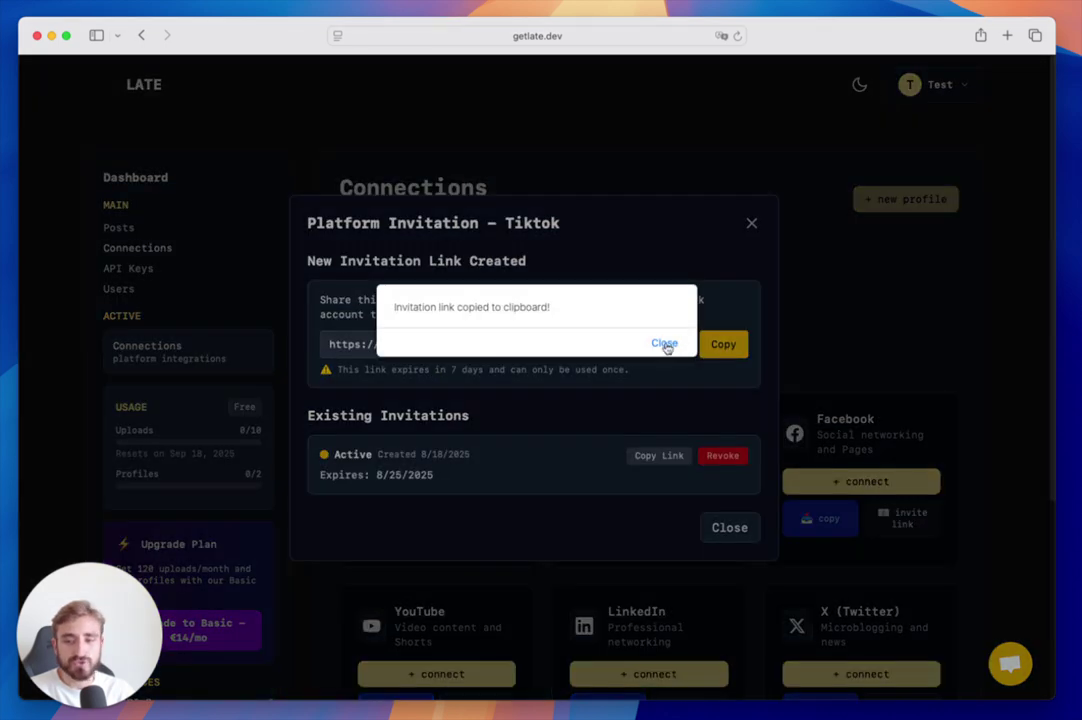
{"action": "left_click", "coordinate": [664, 341]}
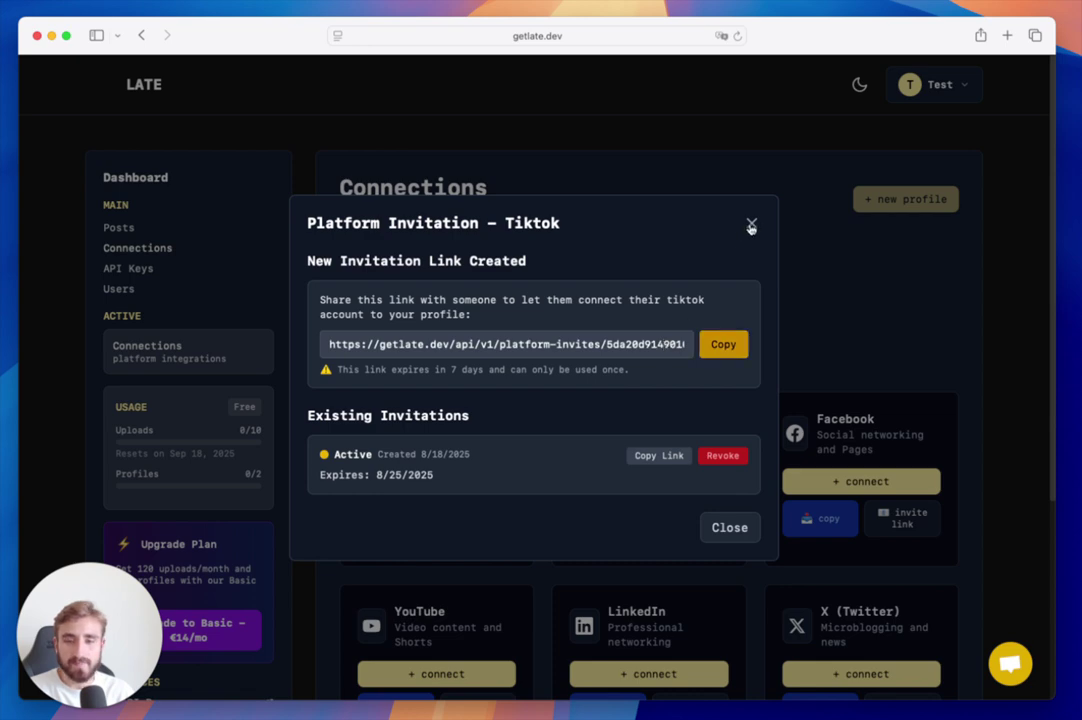
{"action": "left_click", "coordinate": [750, 224]}
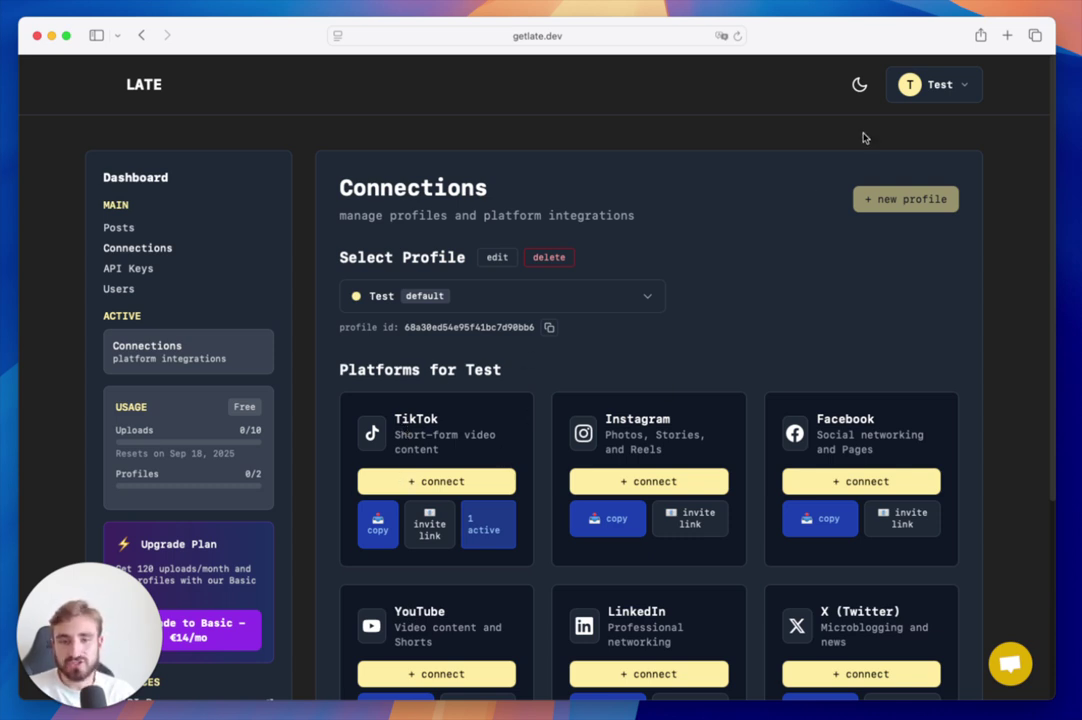
View the Test account details, then open a new Safari tab on the Start Page
{"action": "left_click", "coordinate": [940, 84]}
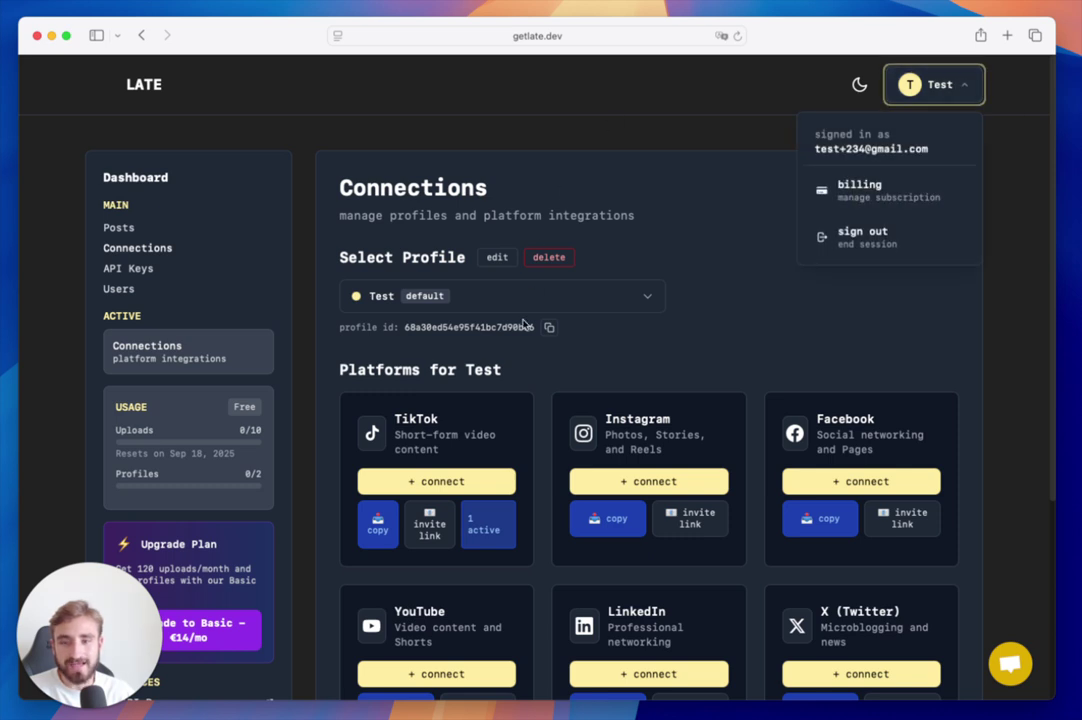
{"action": "left_click", "coordinate": [660, 185]}
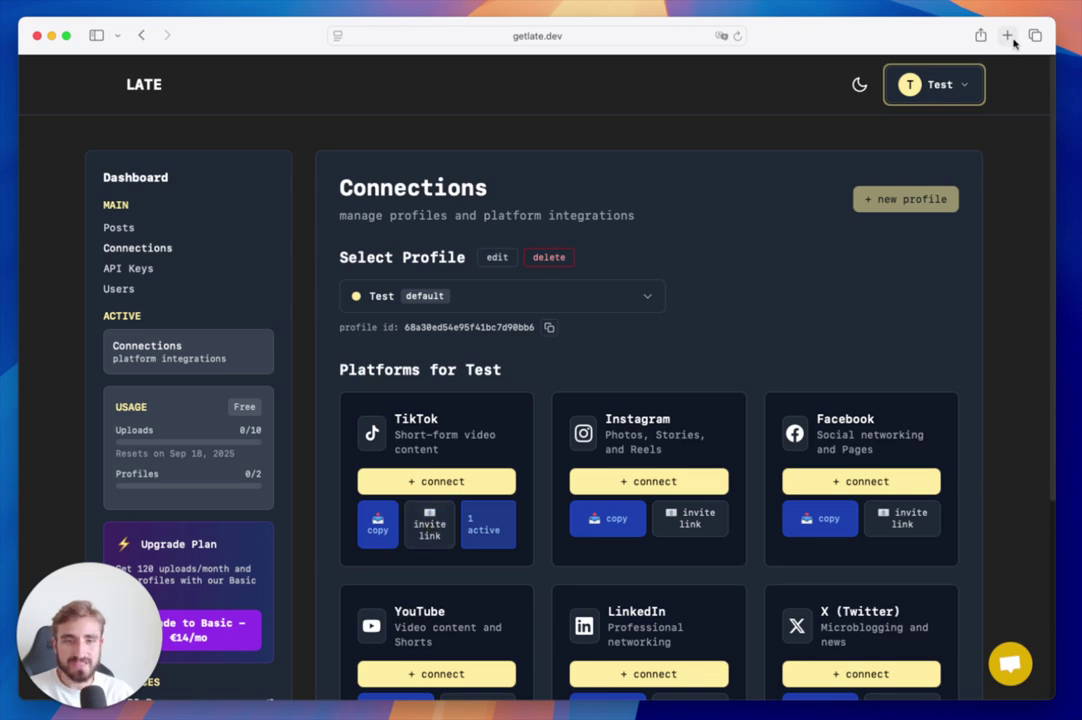
{"action": "left_click", "coordinate": [1012, 40]}
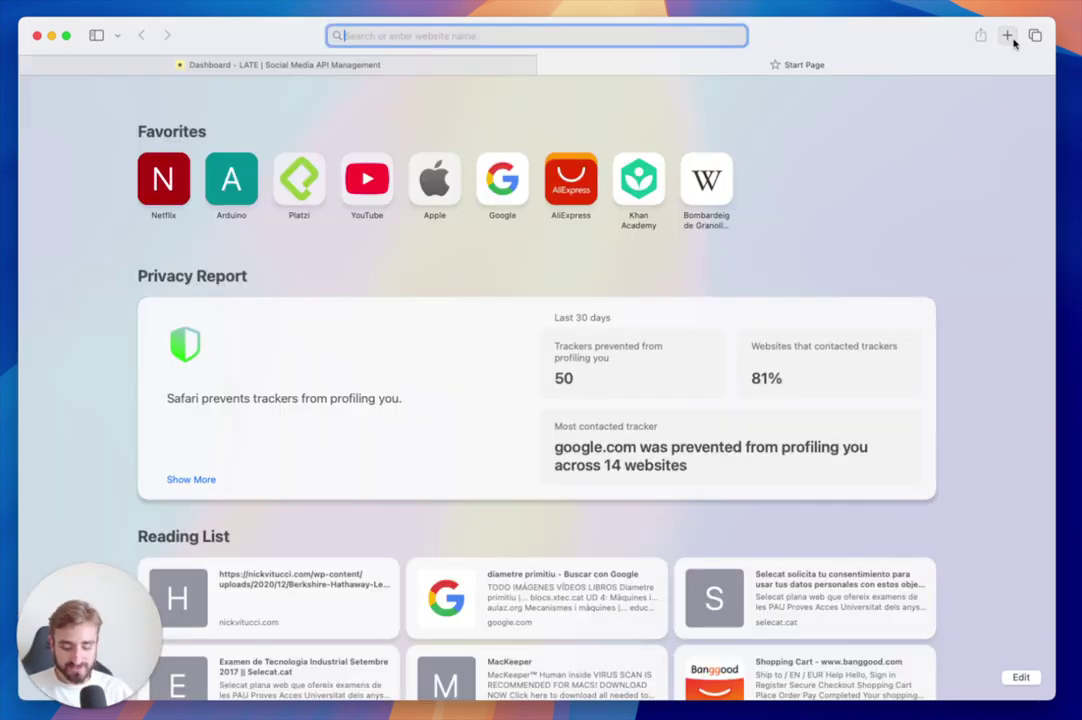
Paste and load the invite link, reaching TikTok's login page, then return to the LATE tab
{"action": "key", "text": "super+v"}
{"action": "key", "text": "Return"}
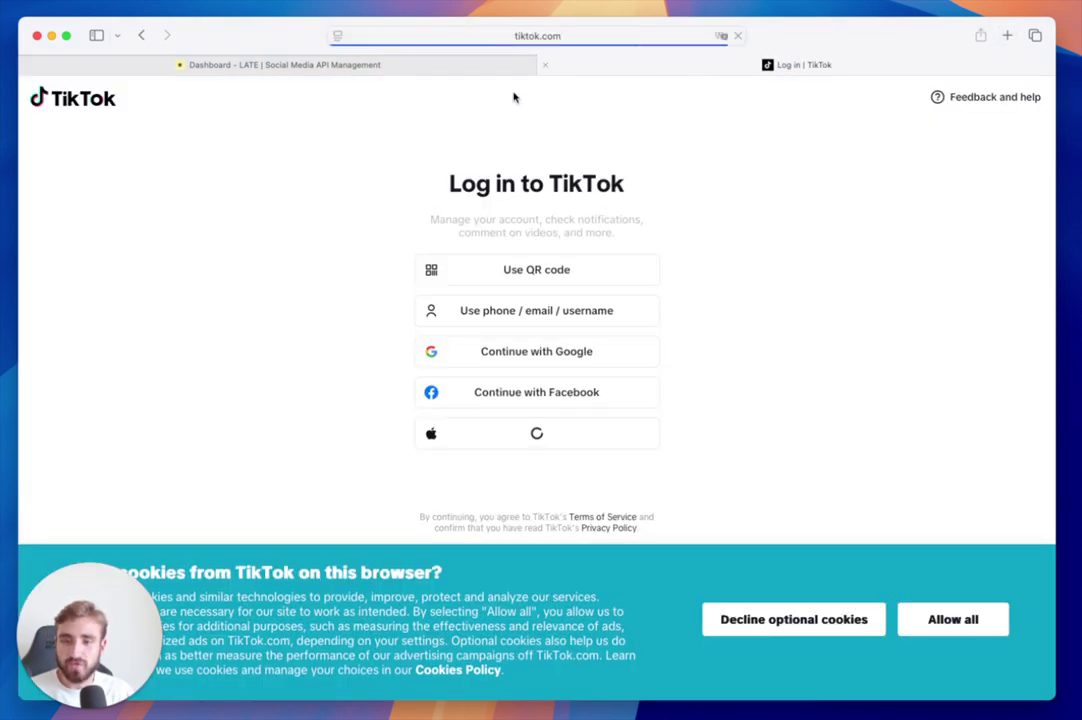
{"action": "left_click", "coordinate": [955, 620]}
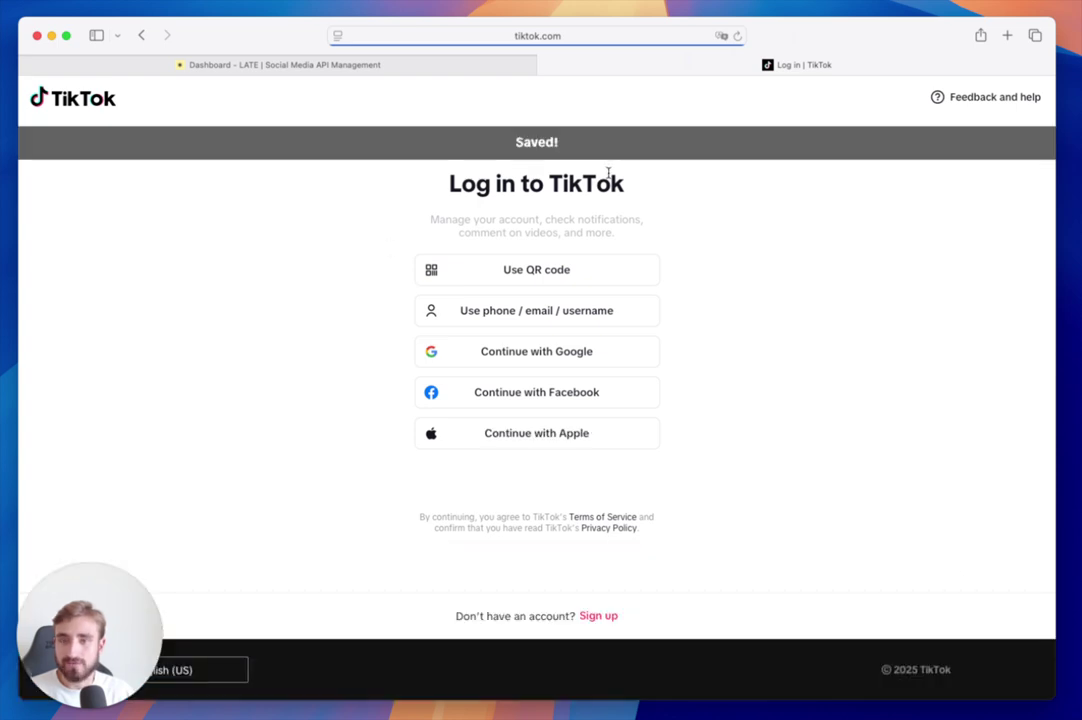
{"action": "left_click", "coordinate": [412, 62]}
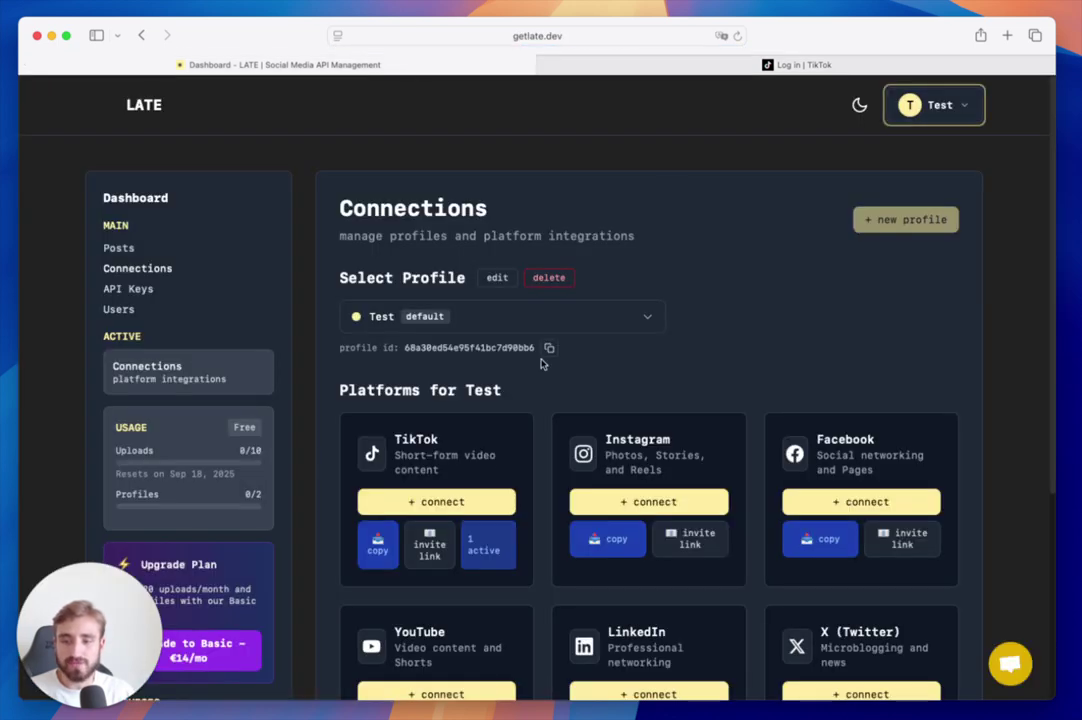
Close the TikTok tab, create another TikTok invite link, and revoke the first existing invitation
{"action": "left_click", "coordinate": [551, 63]}
{"action": "left_click", "coordinate": [464, 63]}
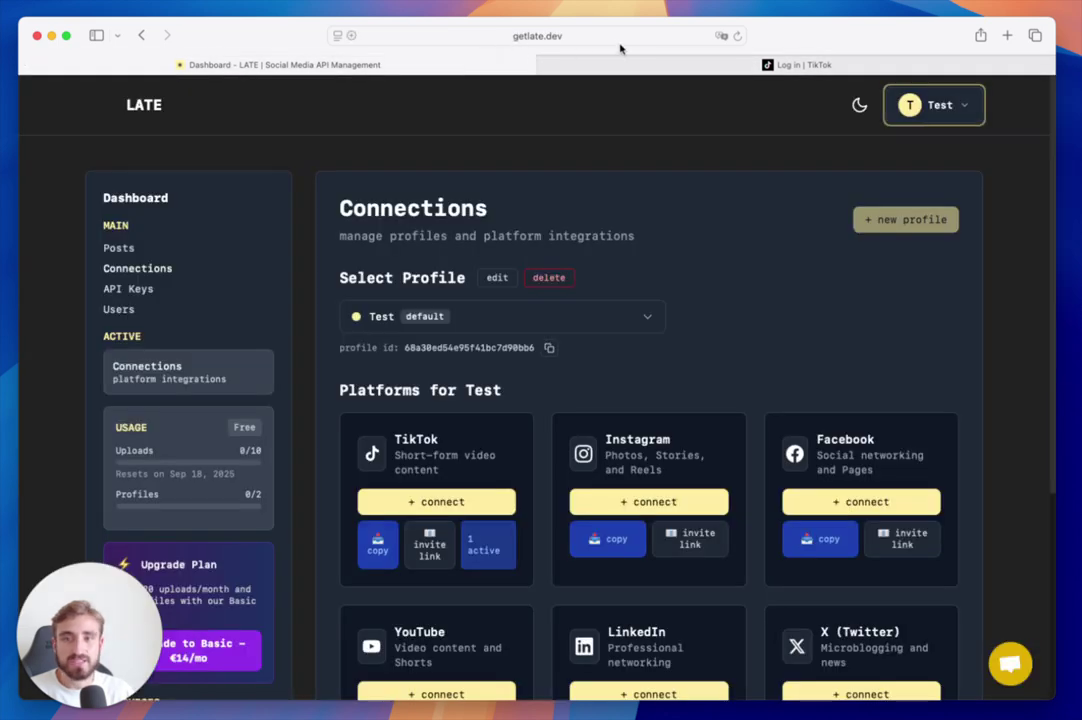
{"action": "left_click", "coordinate": [545, 65]}
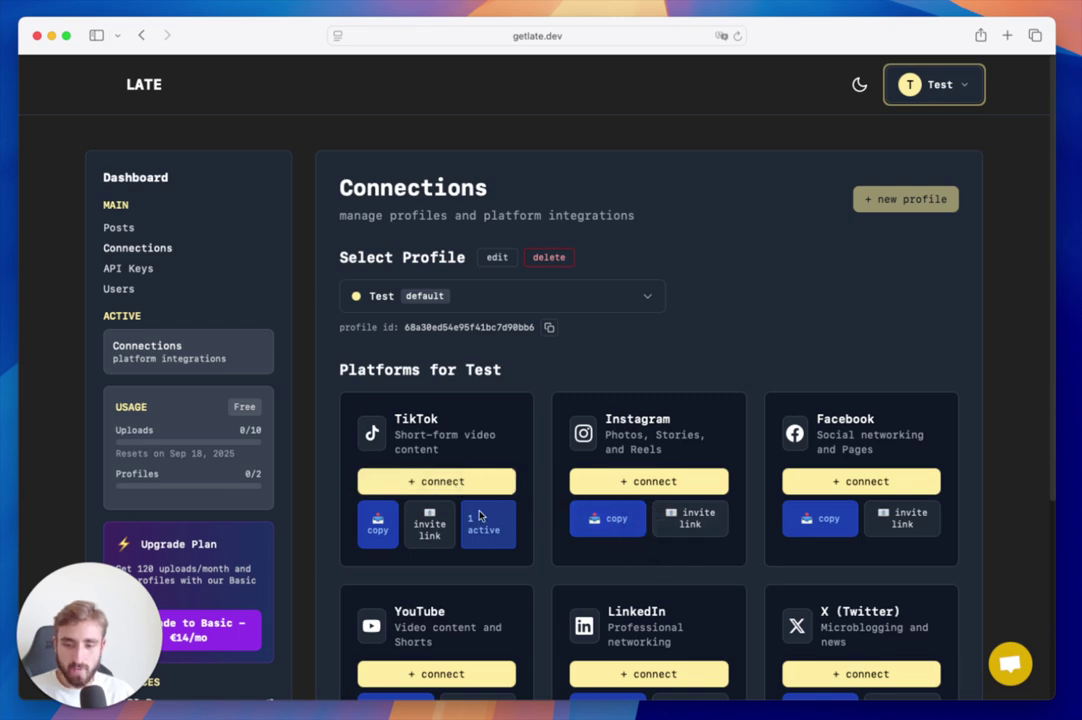
{"action": "left_click", "coordinate": [430, 523]}
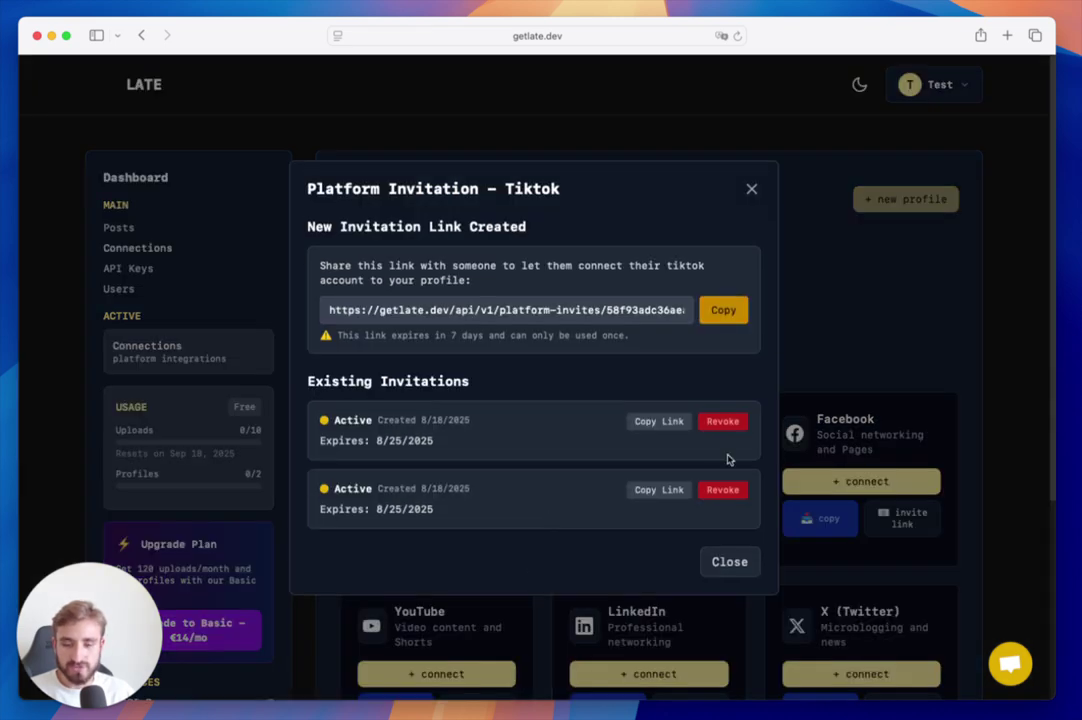
{"action": "left_click", "coordinate": [724, 422]}
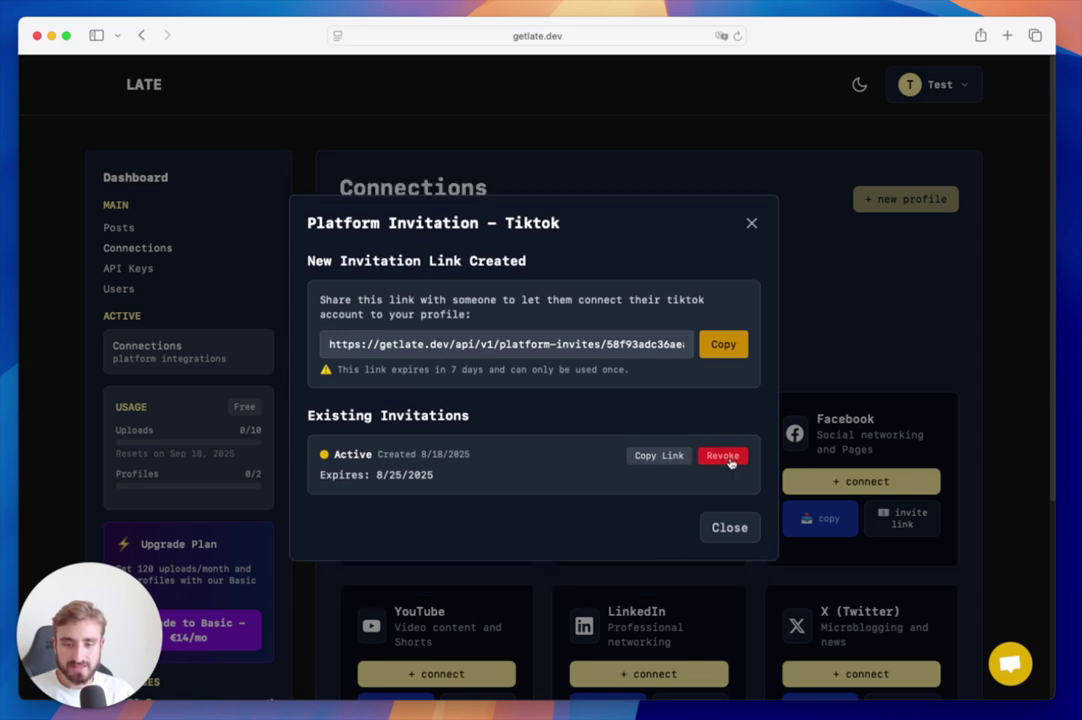
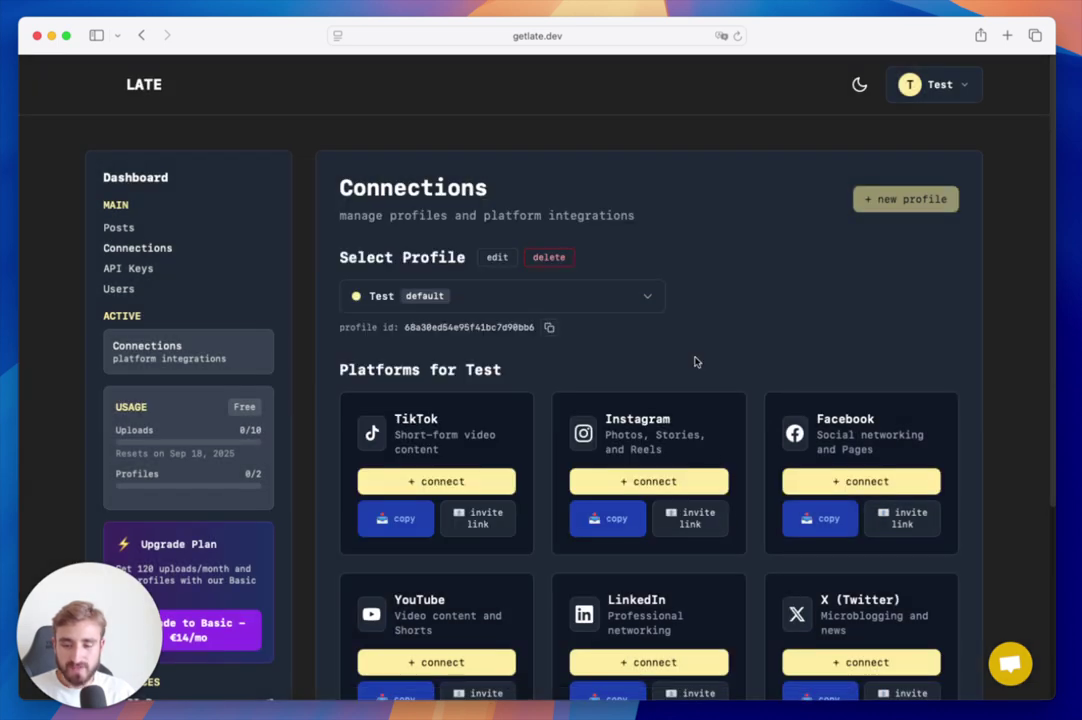
Begin connecting Instagram, allow all cookies, sign in with the pre-filled account and view its profile
{"action": "scroll", "coordinate": [390, 372], "scroll_direction": "down", "scroll_amount": 5}
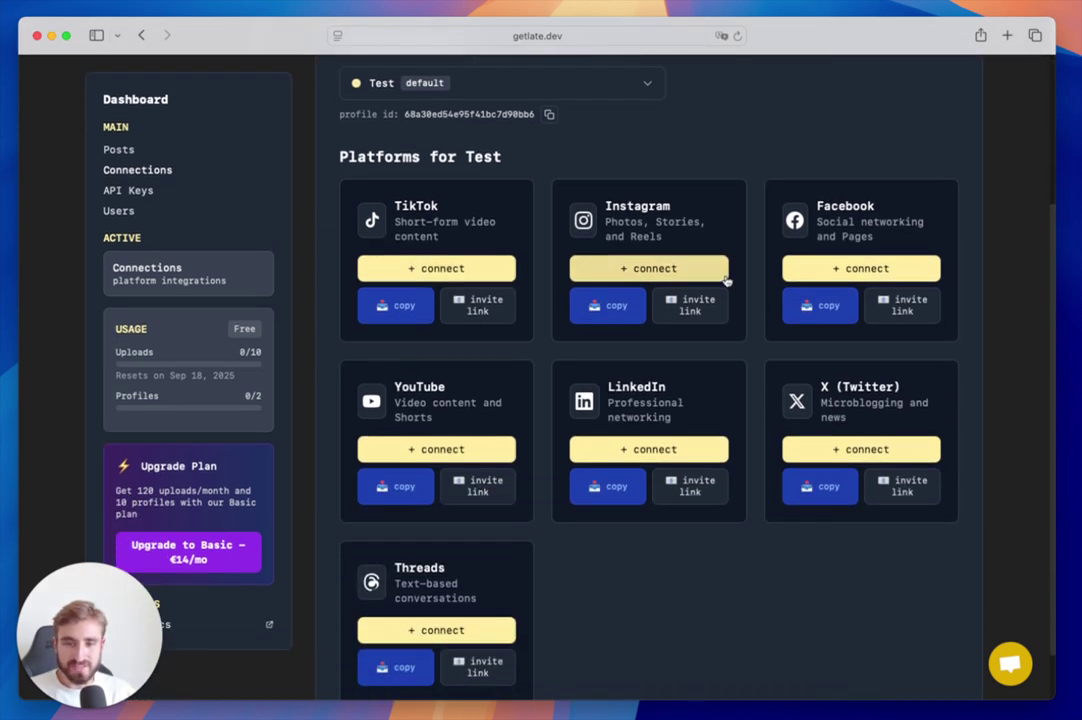
{"action": "scroll", "coordinate": [512, 382], "scroll_direction": "up", "scroll_amount": 5}
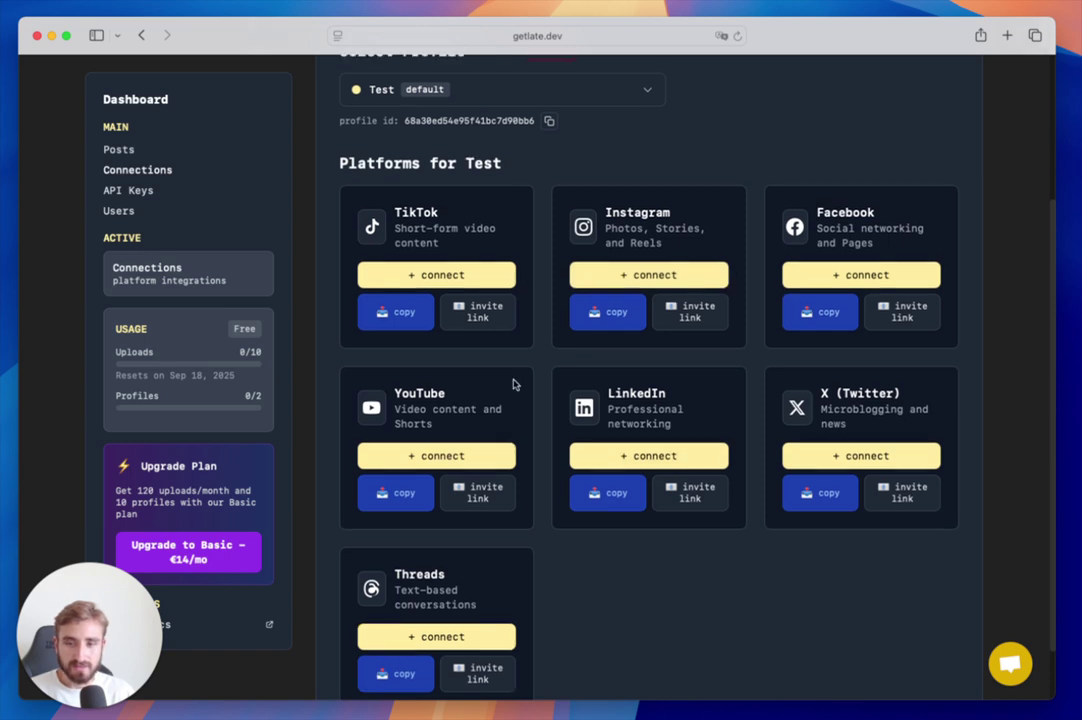
{"action": "left_click", "coordinate": [652, 466]}
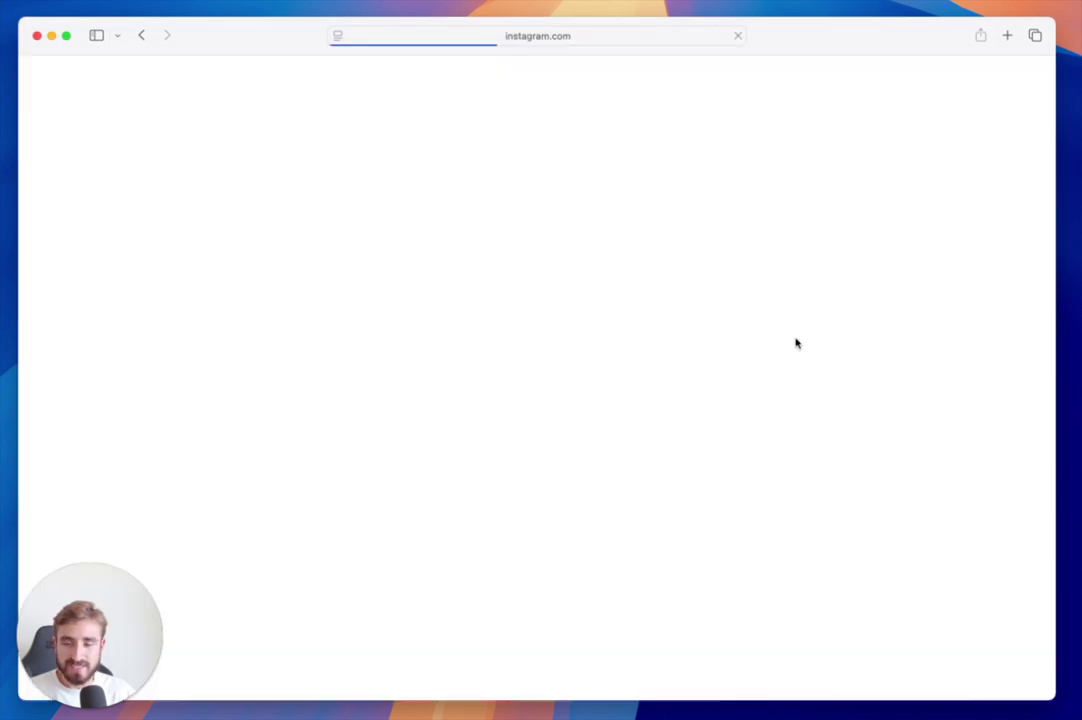
{"action": "scroll", "coordinate": [545, 400], "scroll_direction": "down", "scroll_amount": 5}
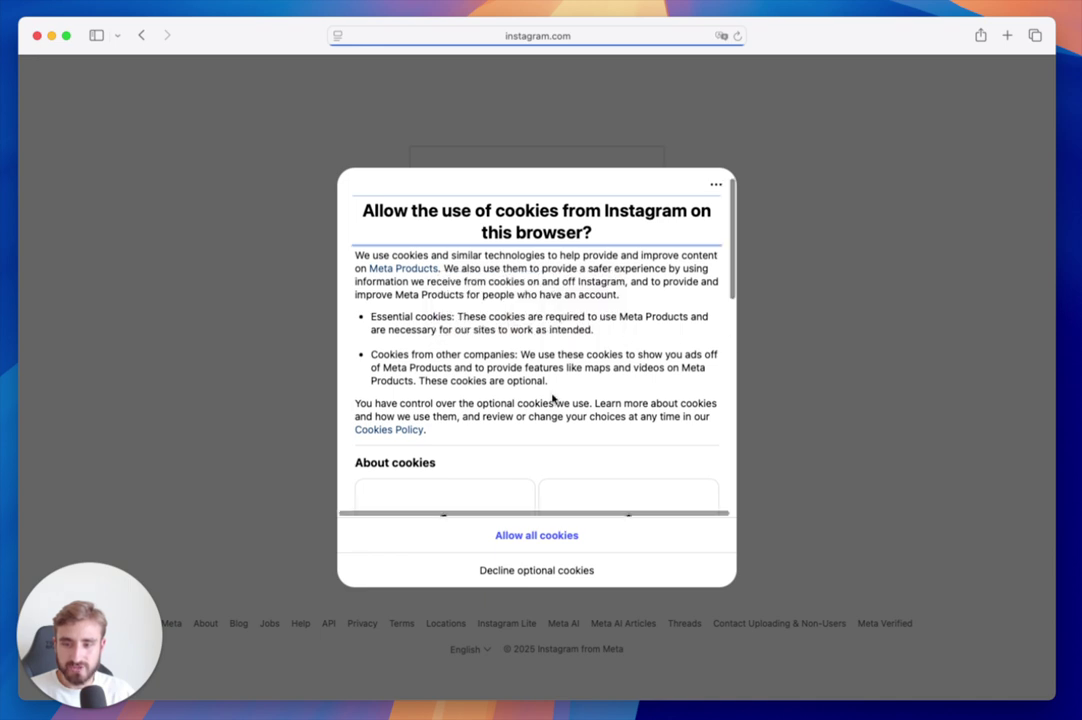
{"action": "left_click", "coordinate": [536, 535]}
{"action": "left_click", "coordinate": [550, 328]}
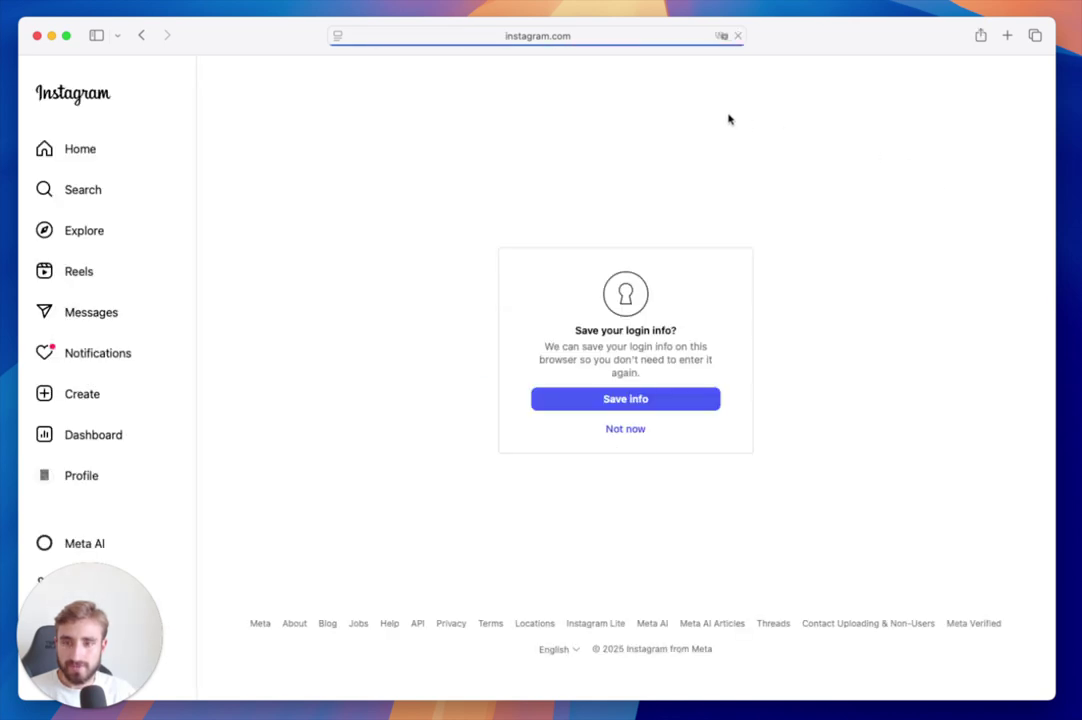
{"action": "left_click", "coordinate": [90, 483]}
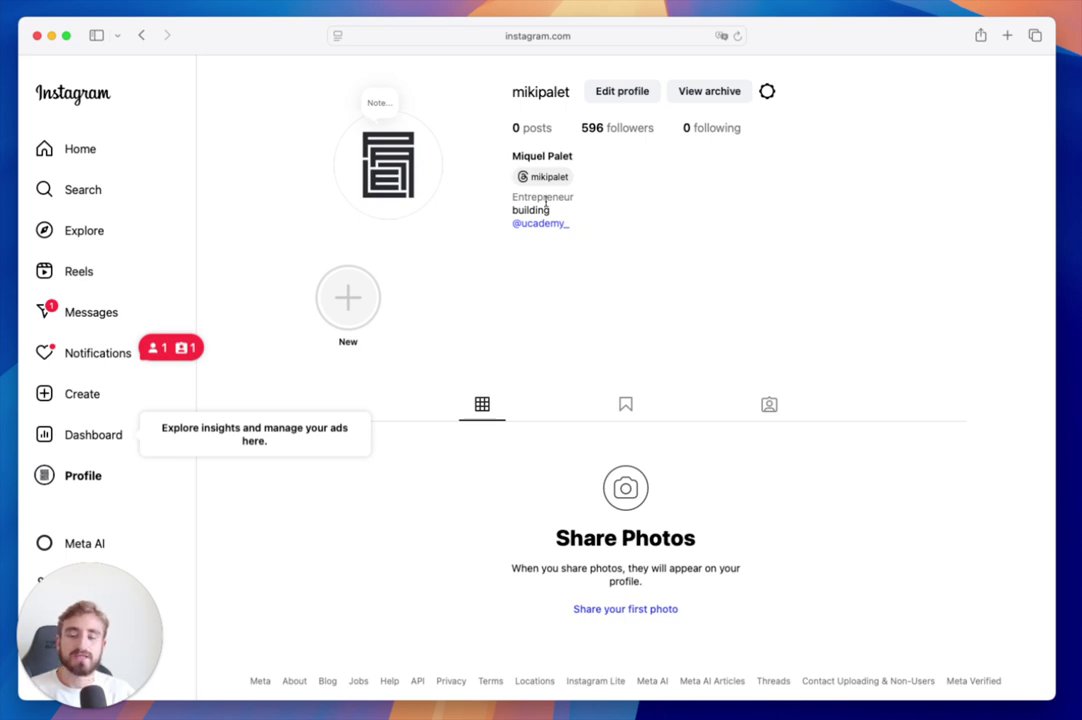
{"action": "left_click", "coordinate": [553, 37]}
Browse to getlate.dev and open the dashboard's Connections page
{"action": "type", "text": "g"}
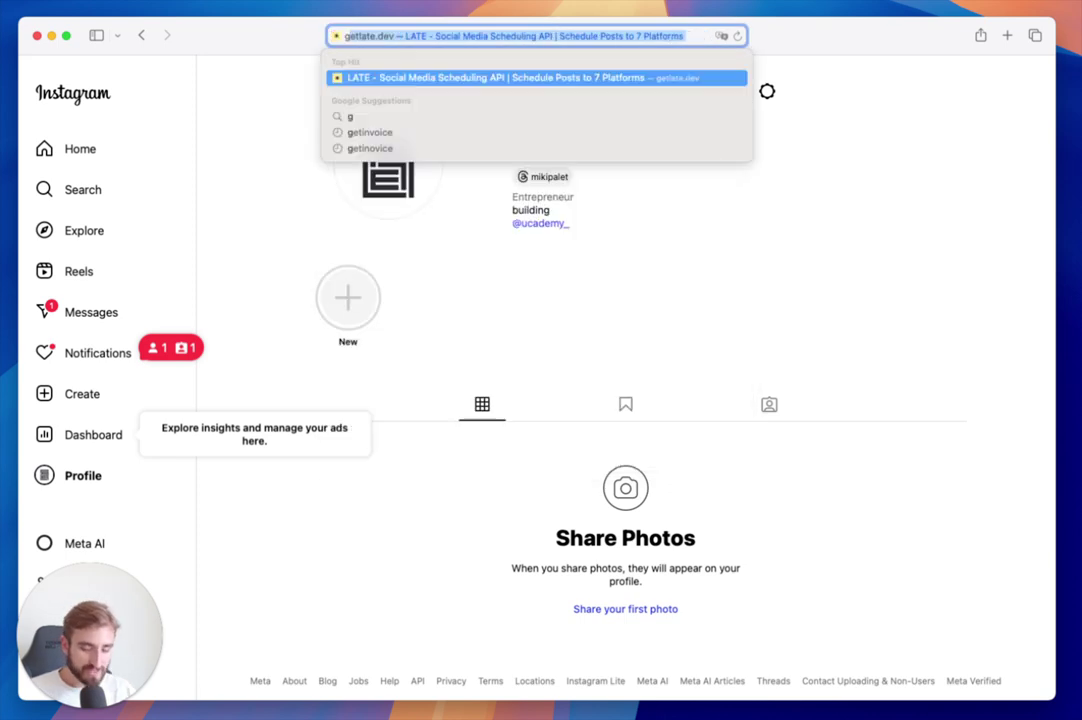
{"action": "key", "text": "Return"}
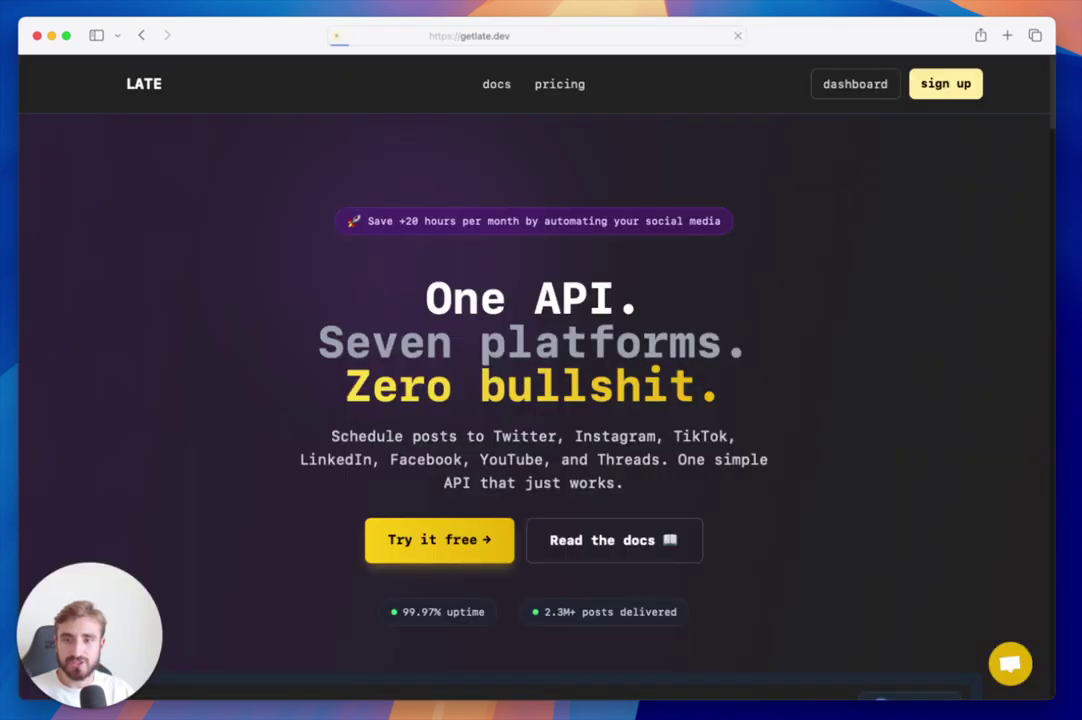
{"action": "left_click", "coordinate": [817, 82]}
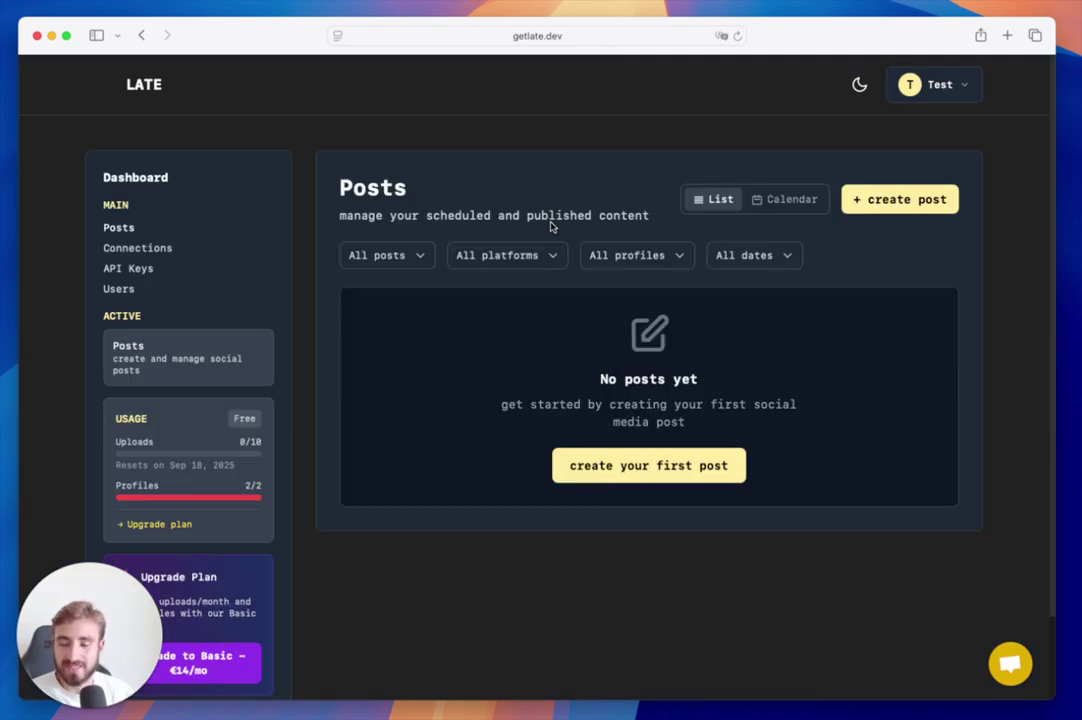
{"action": "left_click", "coordinate": [135, 249]}
Connect Instagram to the Test profile and allow GetLate-IG access on Instagram
{"action": "scroll", "coordinate": [642, 284], "scroll_direction": "down", "scroll_amount": 3}
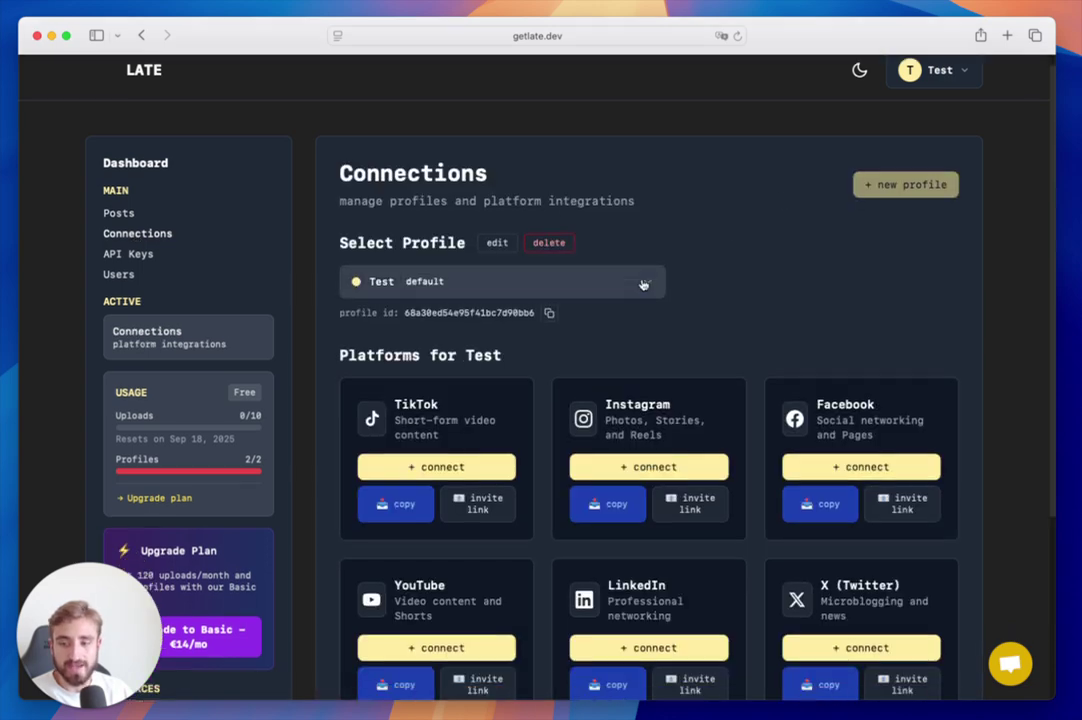
{"action": "scroll", "coordinate": [645, 350], "scroll_direction": "up", "scroll_amount": 3}
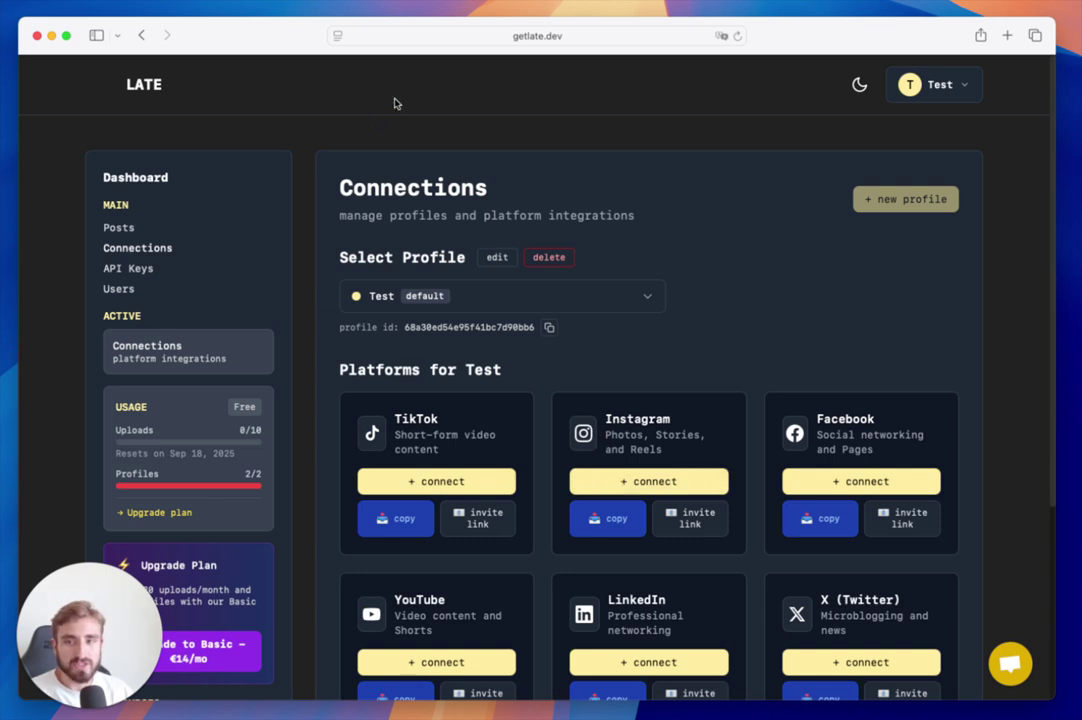
{"action": "left_click", "coordinate": [633, 482]}
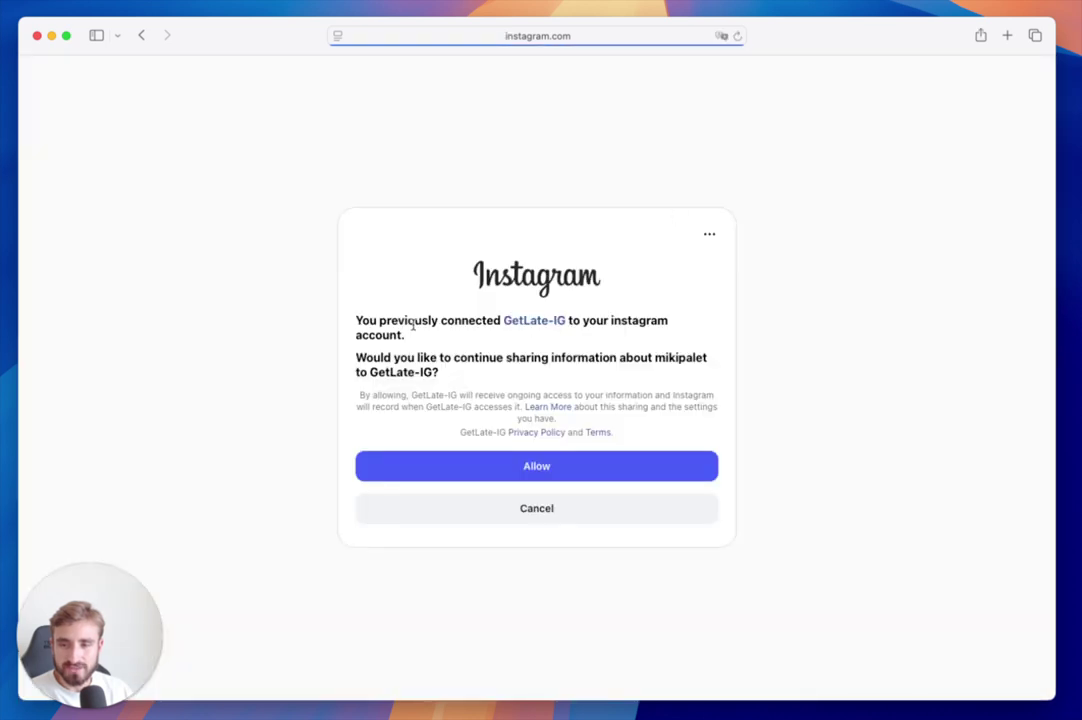
{"action": "left_click", "coordinate": [485, 466]}
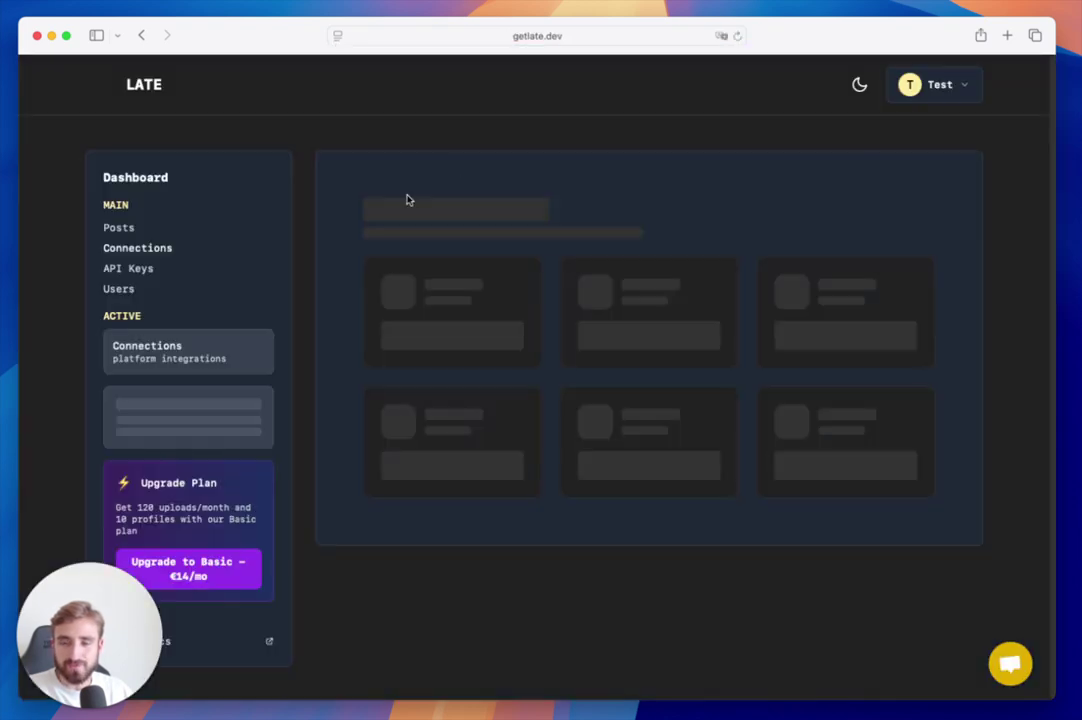
Select the connected Instagram username and copy the account ID to the clipboard
{"action": "scroll", "coordinate": [640, 400], "scroll_direction": "down", "scroll_amount": 1}
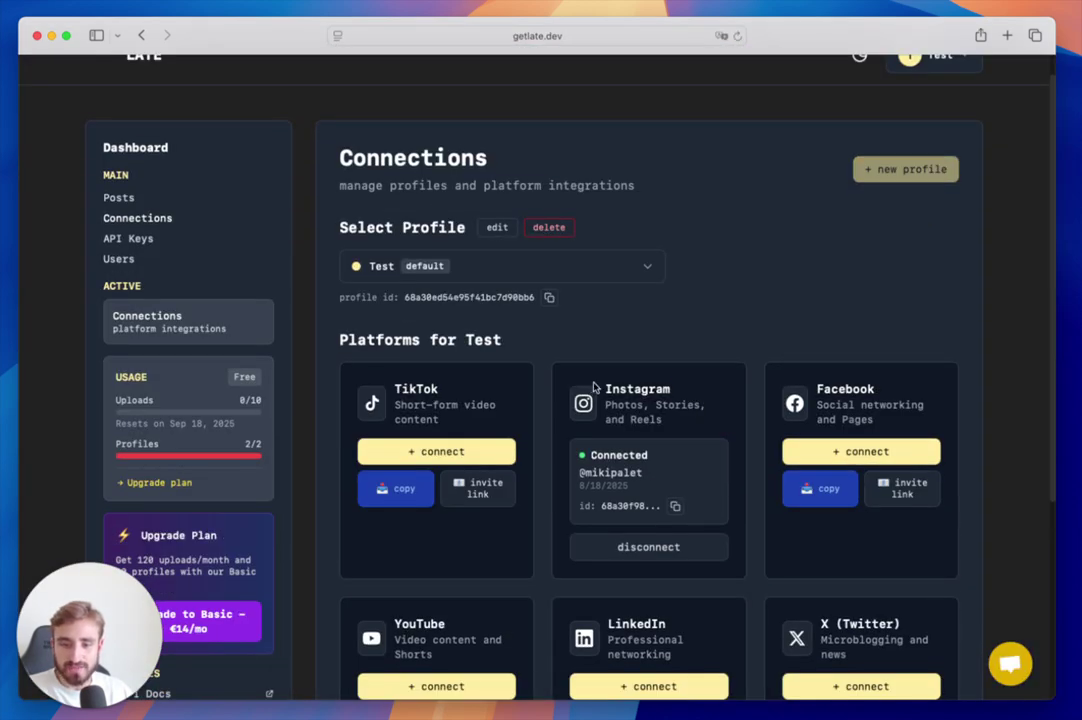
{"action": "left_click_drag", "start_coordinate": [604, 389], "coordinate": [688, 486]}
{"action": "double_click", "coordinate": [605, 475]}
{"action": "left_click", "coordinate": [715, 467]}
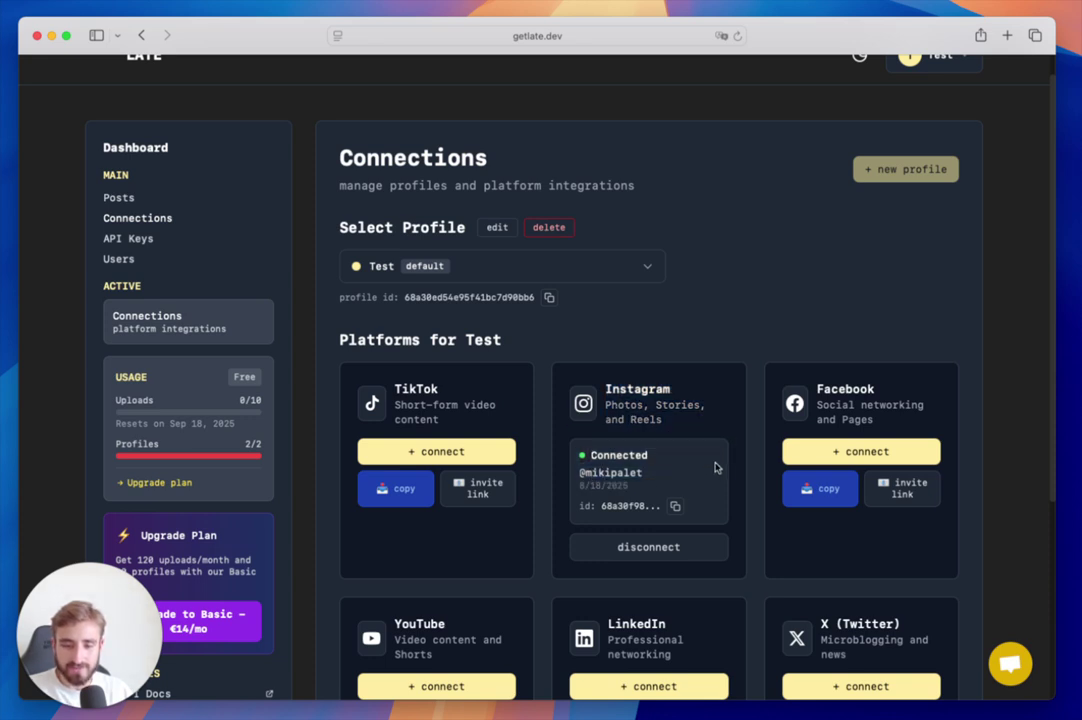
{"action": "triple_click", "coordinate": [626, 474]}
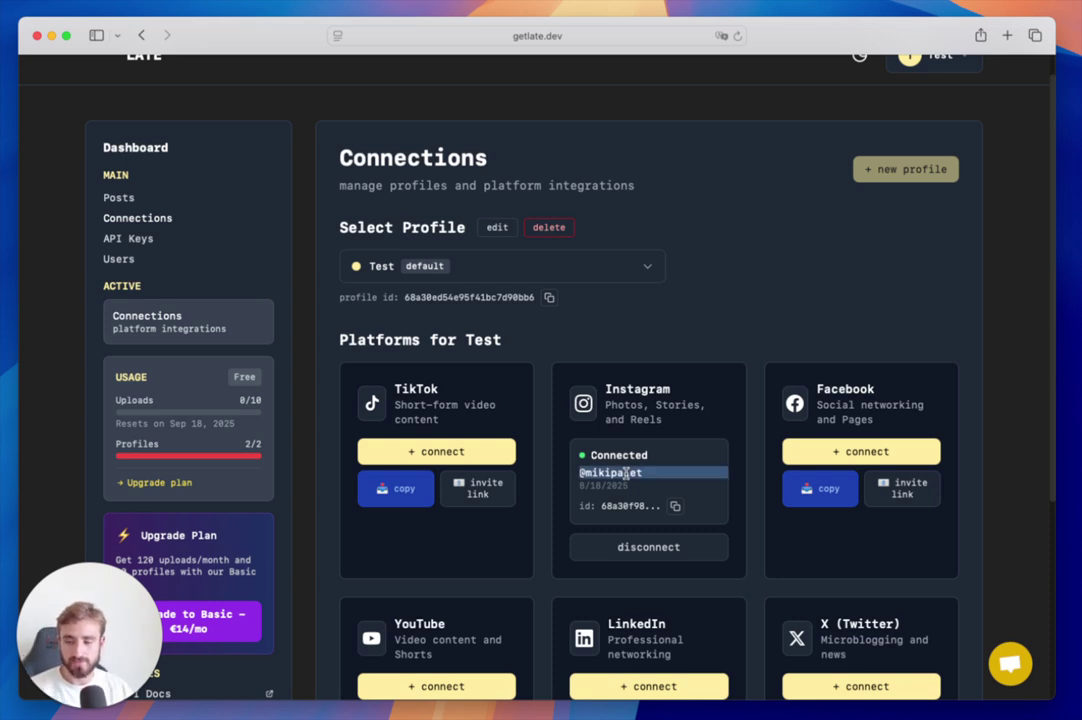
{"action": "double_click", "coordinate": [622, 473]}
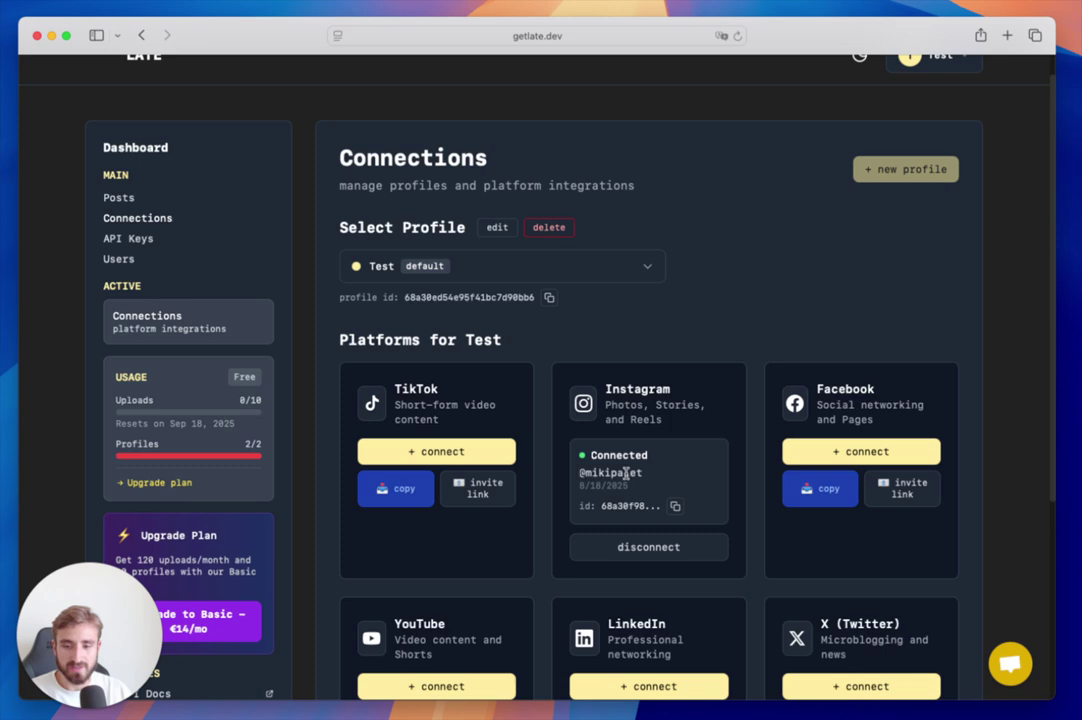
{"action": "left_click", "coordinate": [675, 506]}
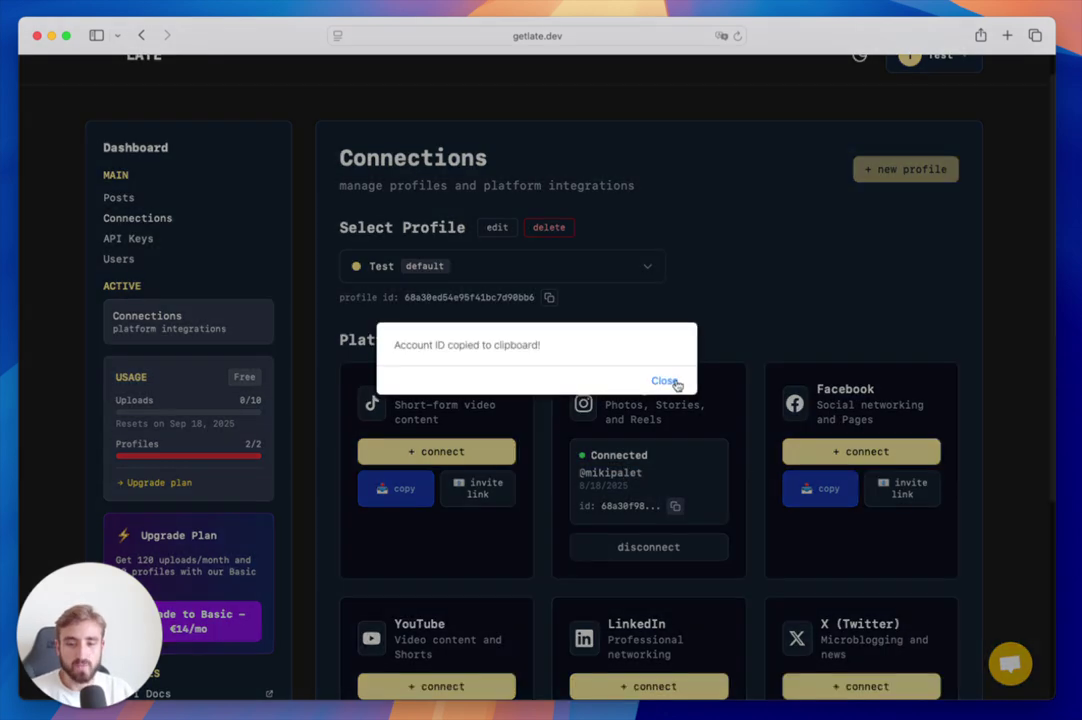
{"action": "left_click", "coordinate": [672, 382]}
Check the profile dropdown, keep Test selected, and go to the Posts page
{"action": "scroll", "coordinate": [690, 380], "scroll_direction": "up", "scroll_amount": 1}
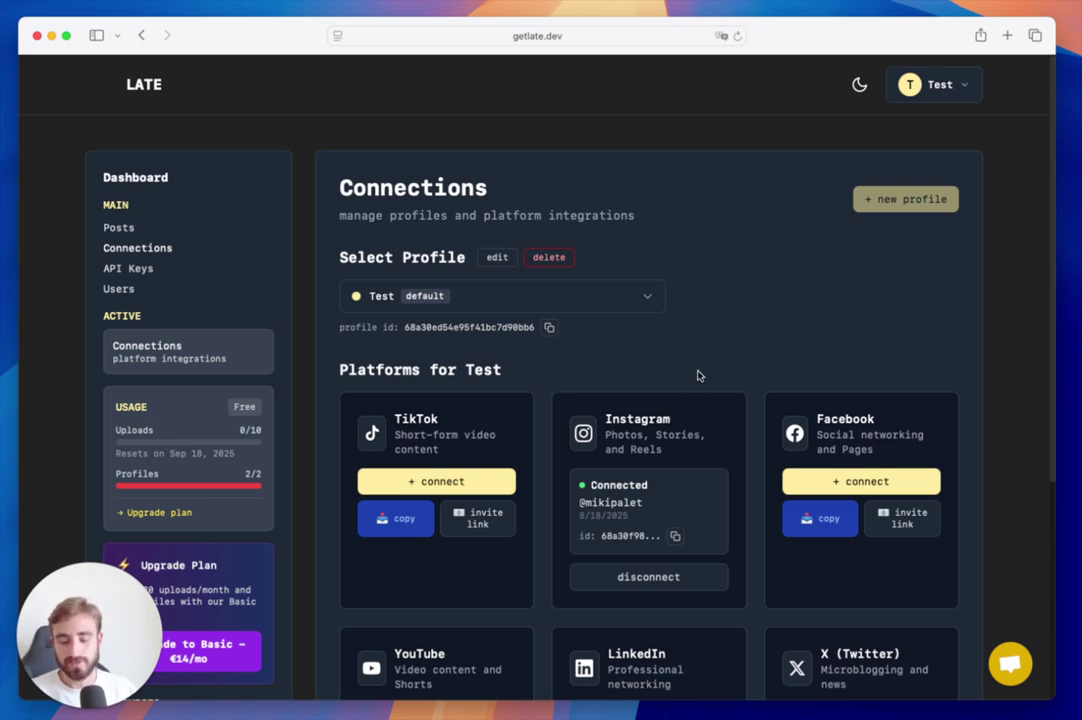
{"action": "scroll", "coordinate": [698, 375], "scroll_direction": "down", "scroll_amount": 5}
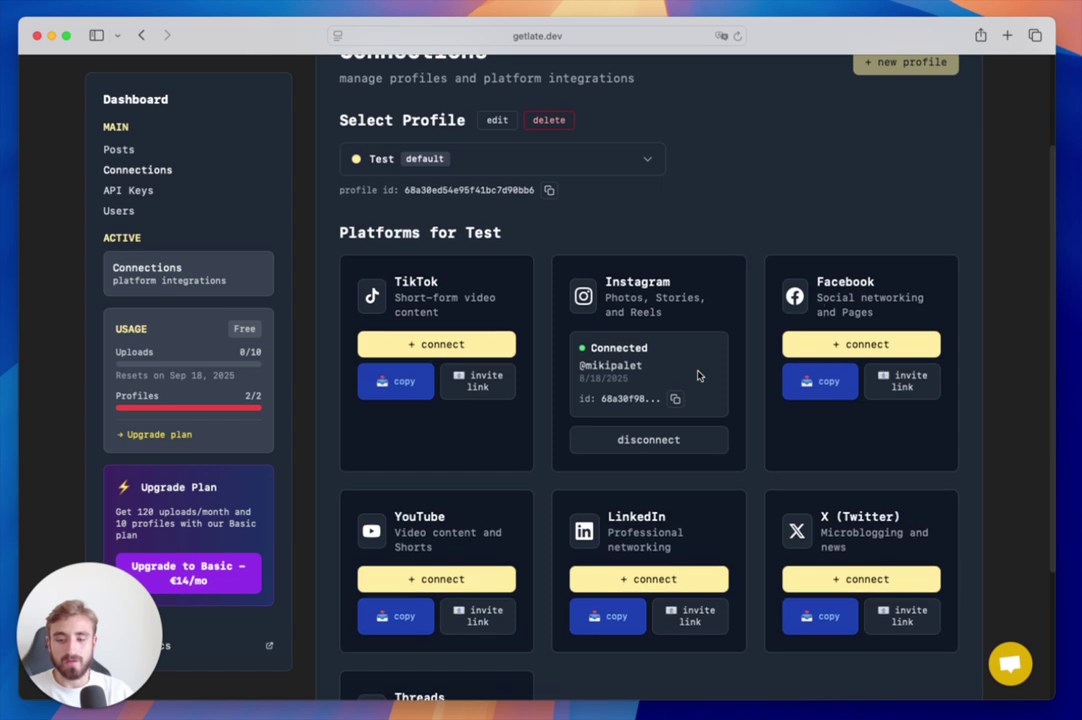
{"action": "scroll", "coordinate": [706, 366], "scroll_direction": "down", "scroll_amount": 6}
{"action": "scroll", "coordinate": [706, 366], "scroll_direction": "up", "scroll_amount": 10}
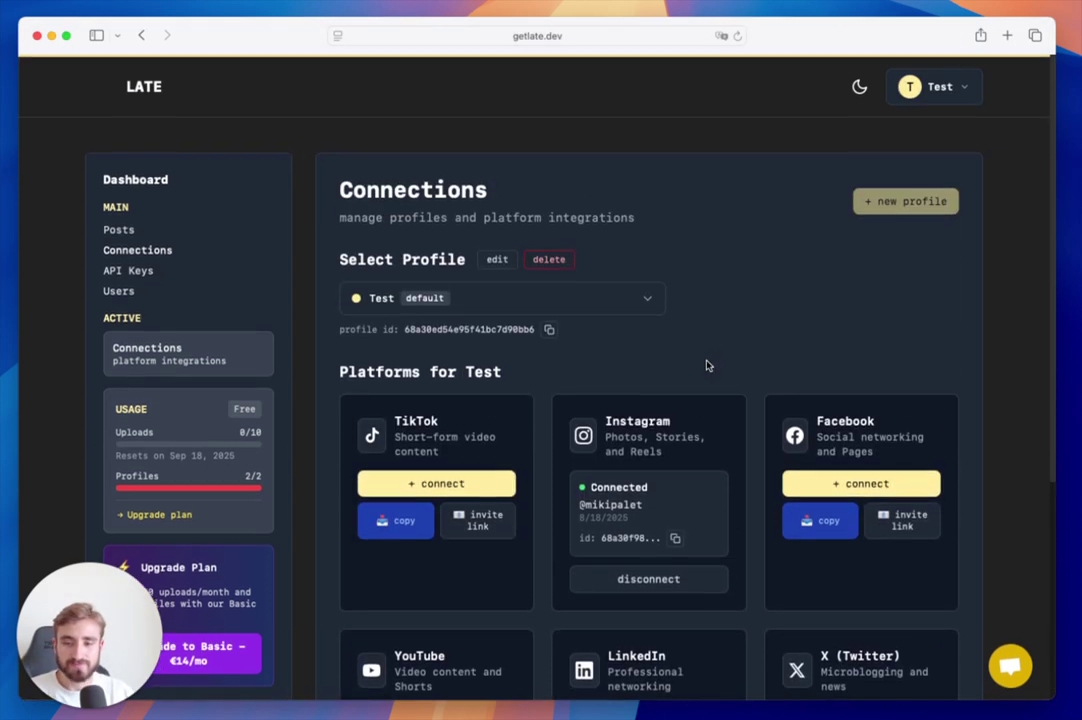
{"action": "left_click", "coordinate": [587, 298]}
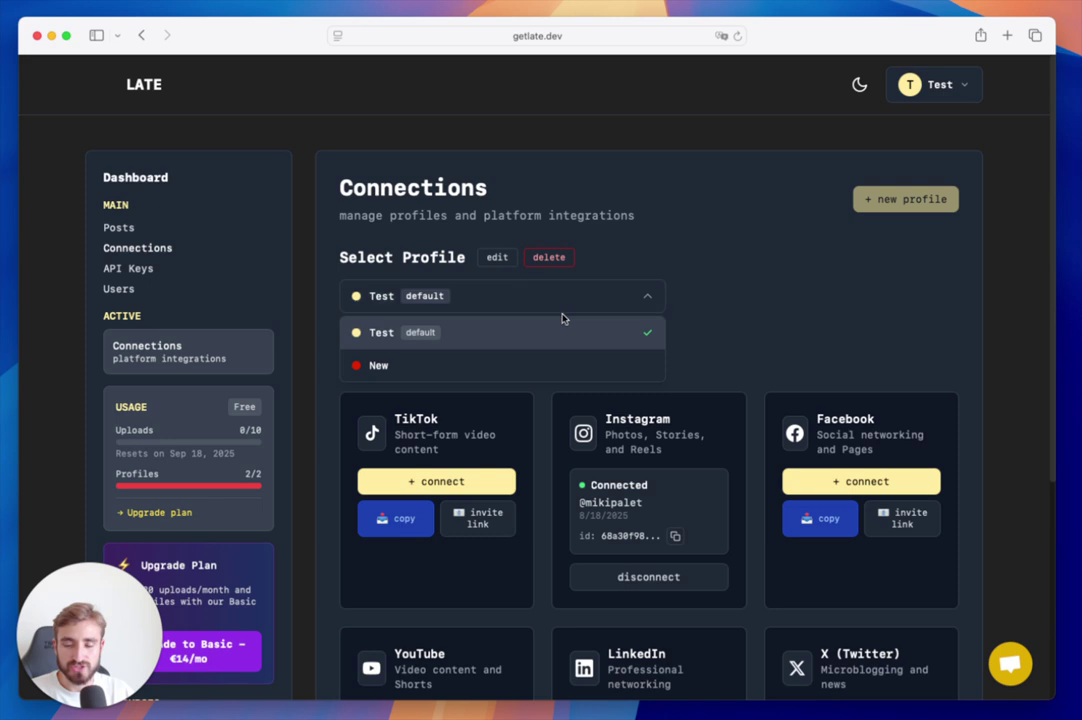
{"action": "left_click", "coordinate": [732, 316]}
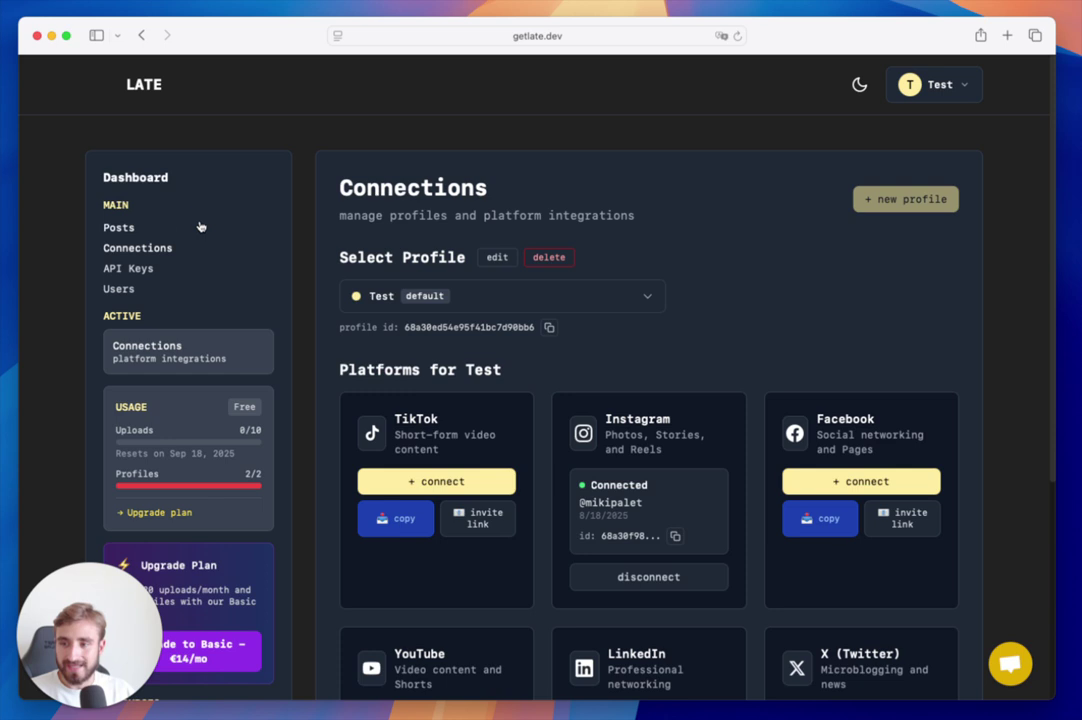
{"action": "left_click", "coordinate": [118, 228]}
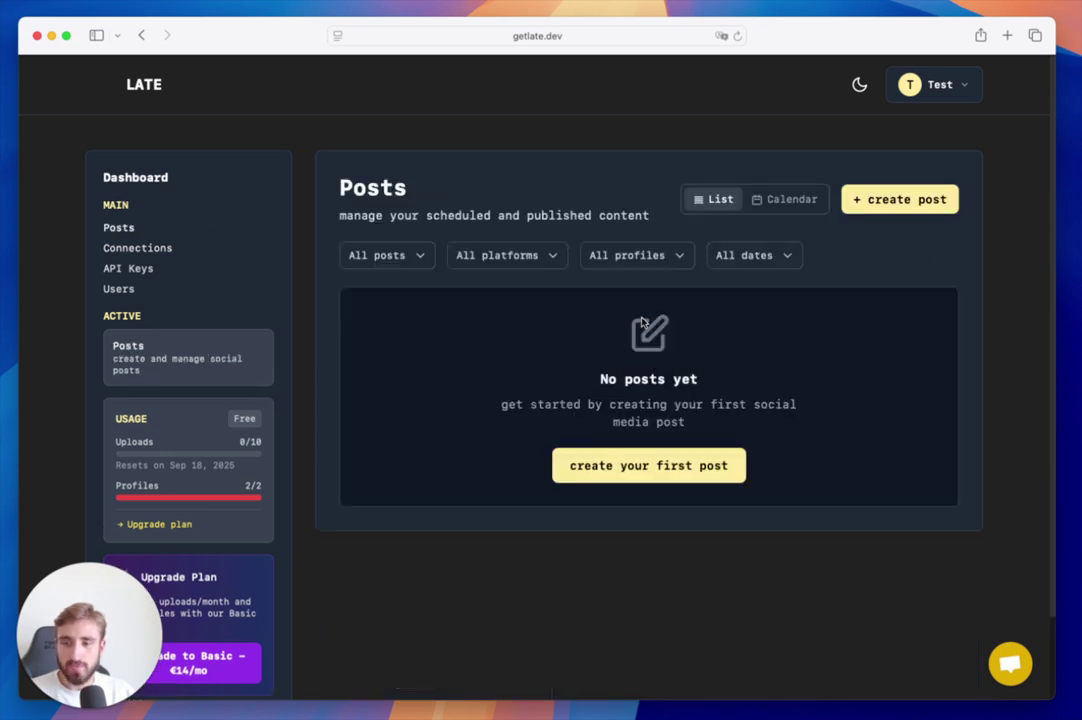
Start the first post and write the content 'my first post'
{"action": "left_click", "coordinate": [616, 462]}
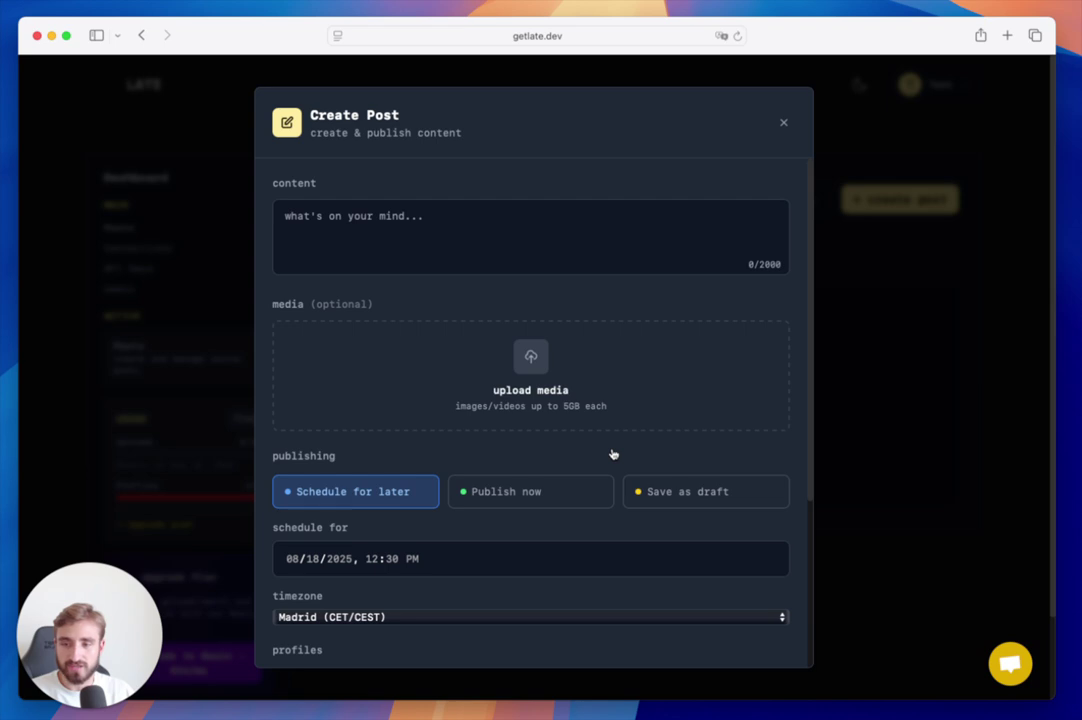
{"action": "left_click", "coordinate": [493, 248]}
{"action": "type", "text": "my first post"}
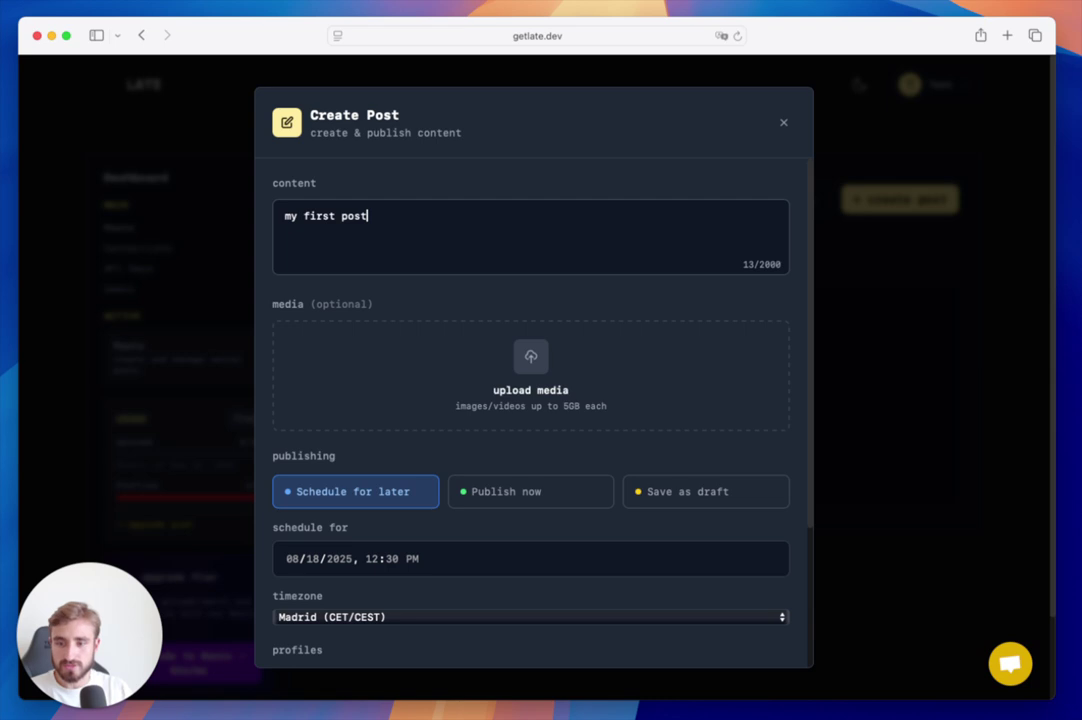
Attach the image 1753797795364.png from Downloads to the post
{"action": "left_click", "coordinate": [594, 364]}
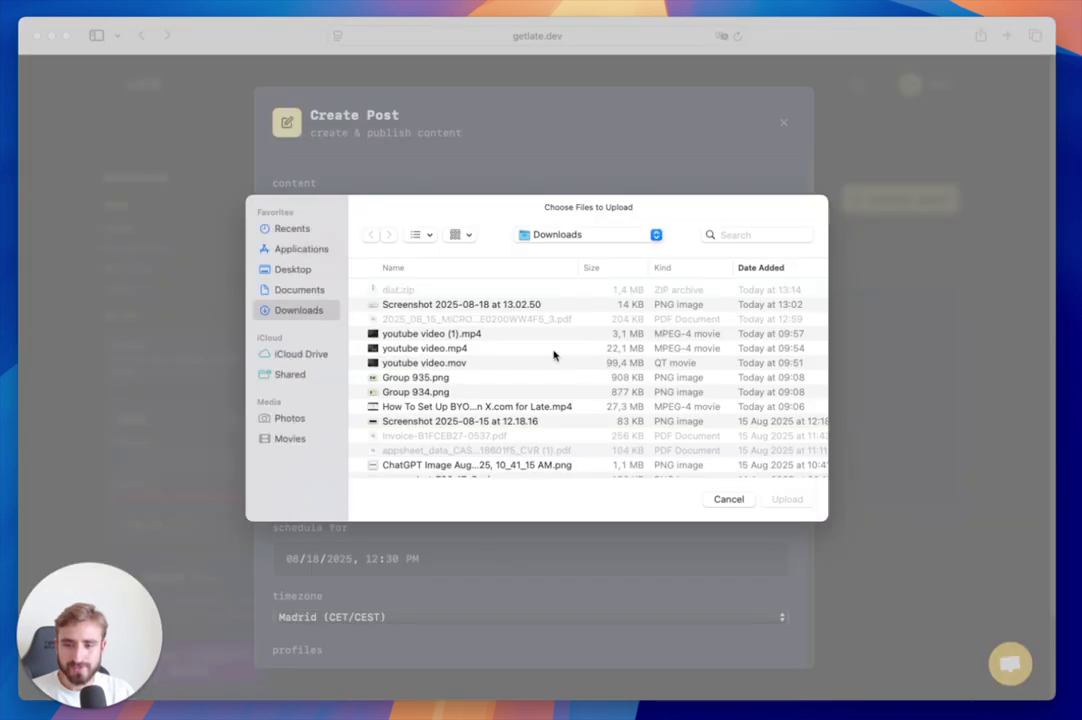
{"action": "left_click", "coordinate": [435, 380]}
{"action": "key", "text": "space"}
{"action": "key", "text": "space"}
{"action": "scroll", "coordinate": [432, 392], "scroll_direction": "down", "scroll_amount": 10}
{"action": "scroll", "coordinate": [432, 390], "scroll_direction": "down", "scroll_amount": 2}
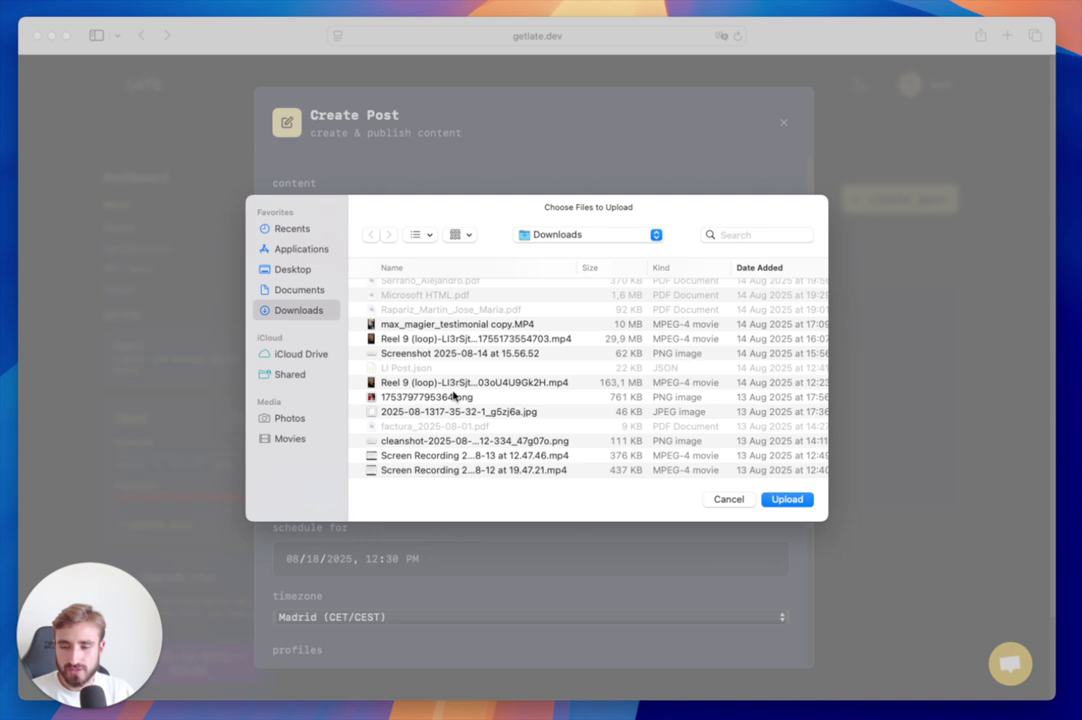
{"action": "scroll", "coordinate": [453, 397], "scroll_direction": "down", "scroll_amount": 6}
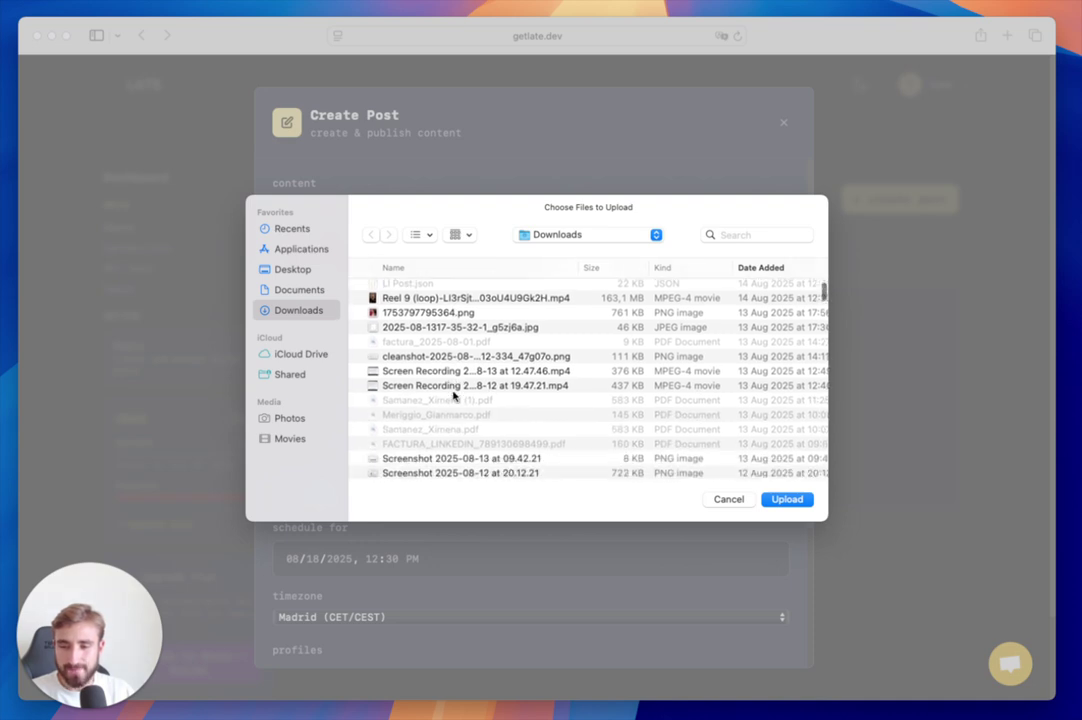
{"action": "left_click", "coordinate": [484, 312]}
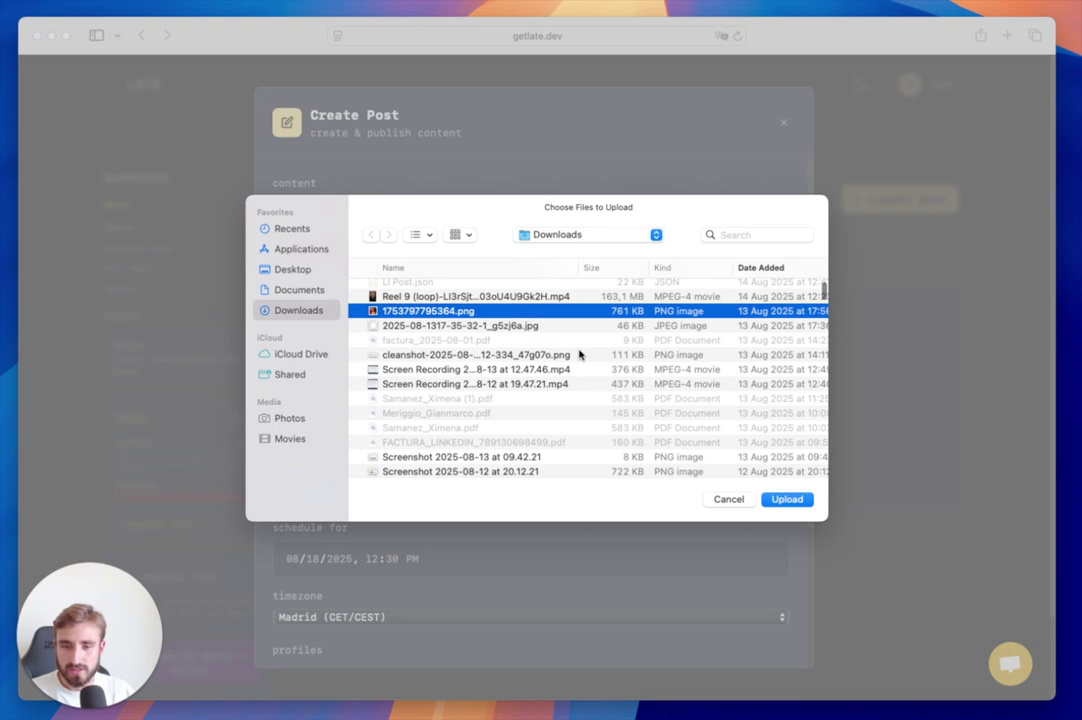
{"action": "left_click", "coordinate": [778, 498]}
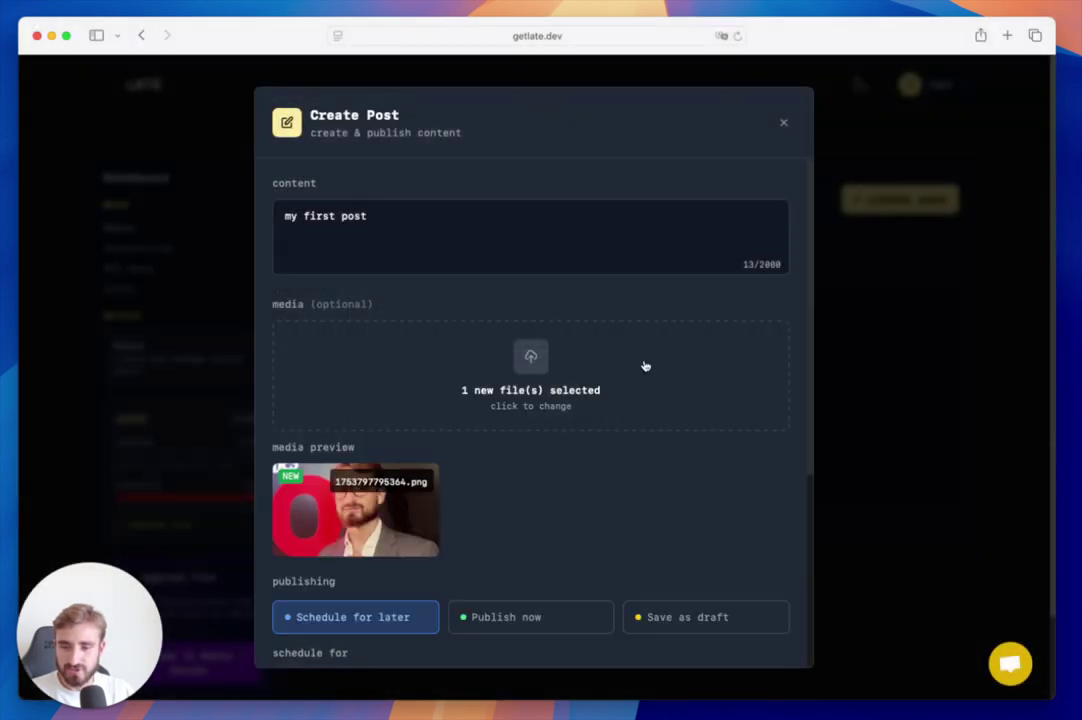
Set the post's timing to Publish now
{"action": "left_click", "coordinate": [483, 237]}
{"action": "scroll", "coordinate": [483, 237], "scroll_direction": "down", "scroll_amount": 3}
{"action": "scroll", "coordinate": [505, 245], "scroll_direction": "up", "scroll_amount": 1}
{"action": "scroll", "coordinate": [505, 245], "scroll_direction": "up", "scroll_amount": 2}
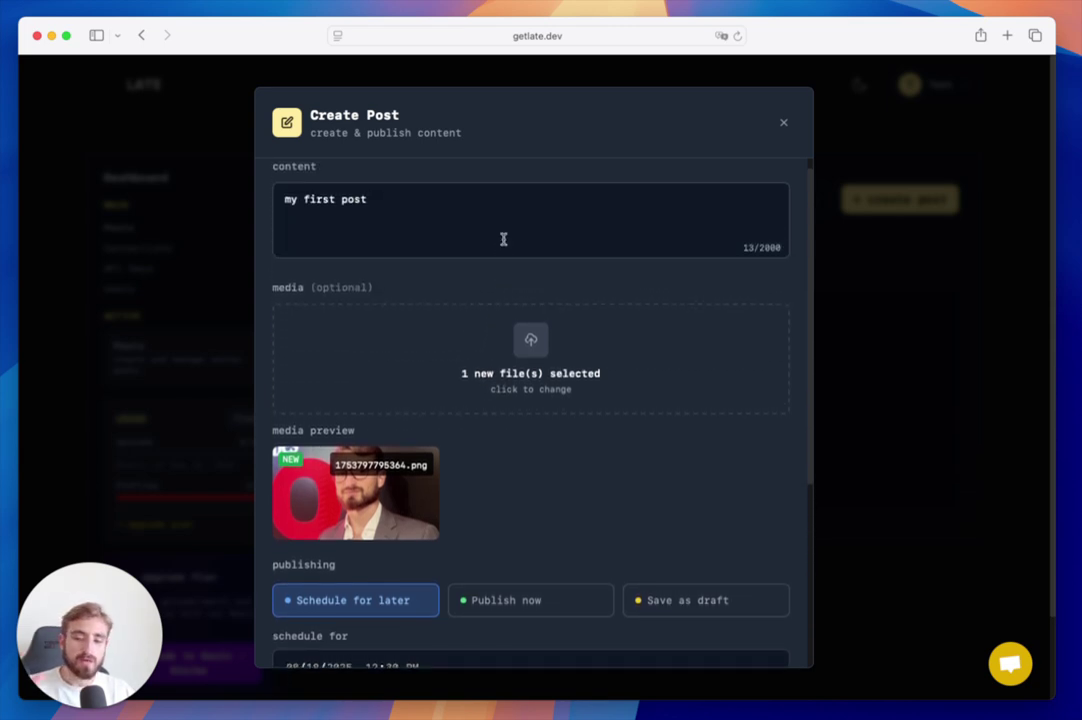
{"action": "scroll", "coordinate": [505, 421], "scroll_direction": "down", "scroll_amount": 3}
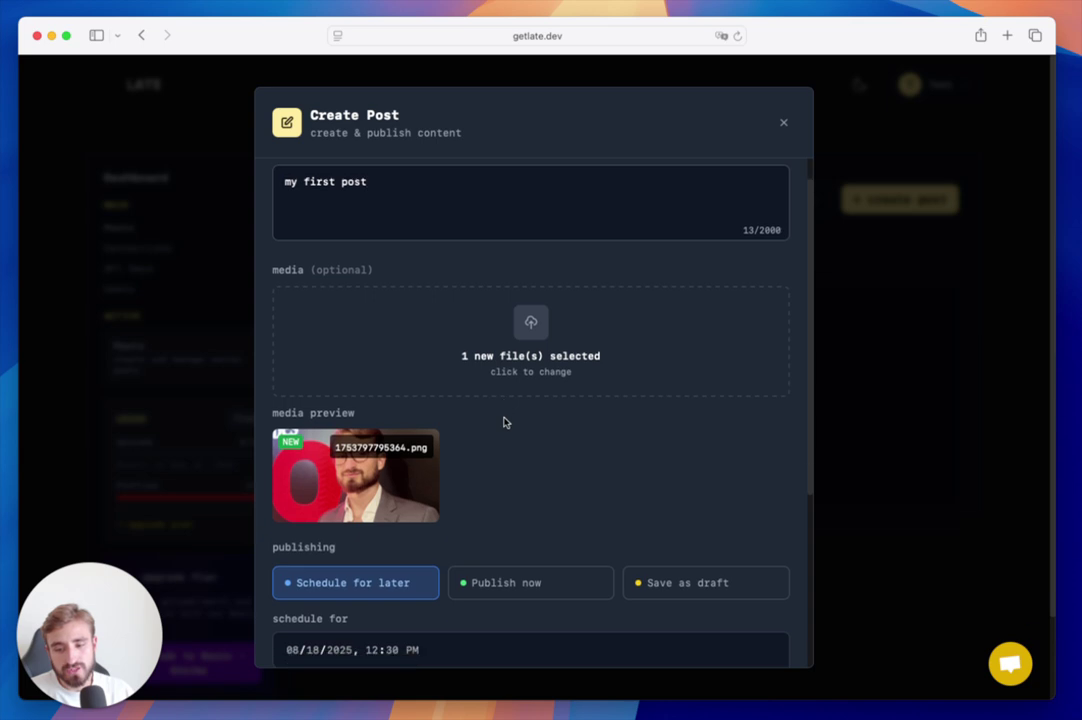
{"action": "scroll", "coordinate": [504, 422], "scroll_direction": "up", "scroll_amount": 3}
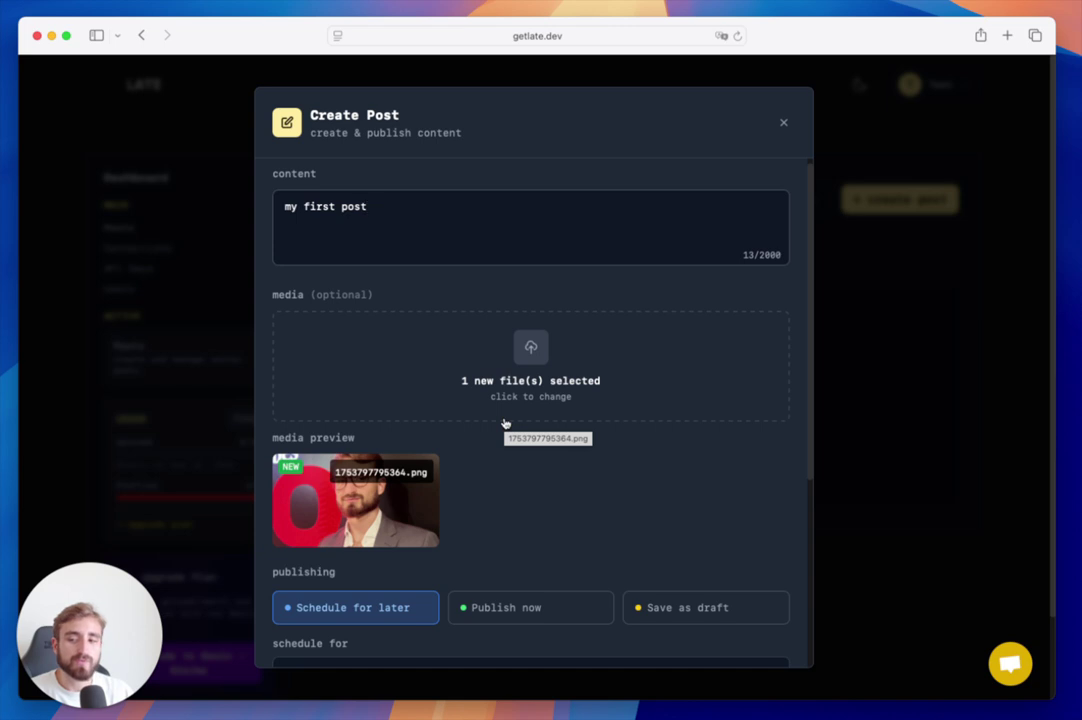
{"action": "scroll", "coordinate": [647, 374], "scroll_direction": "down", "scroll_amount": 2}
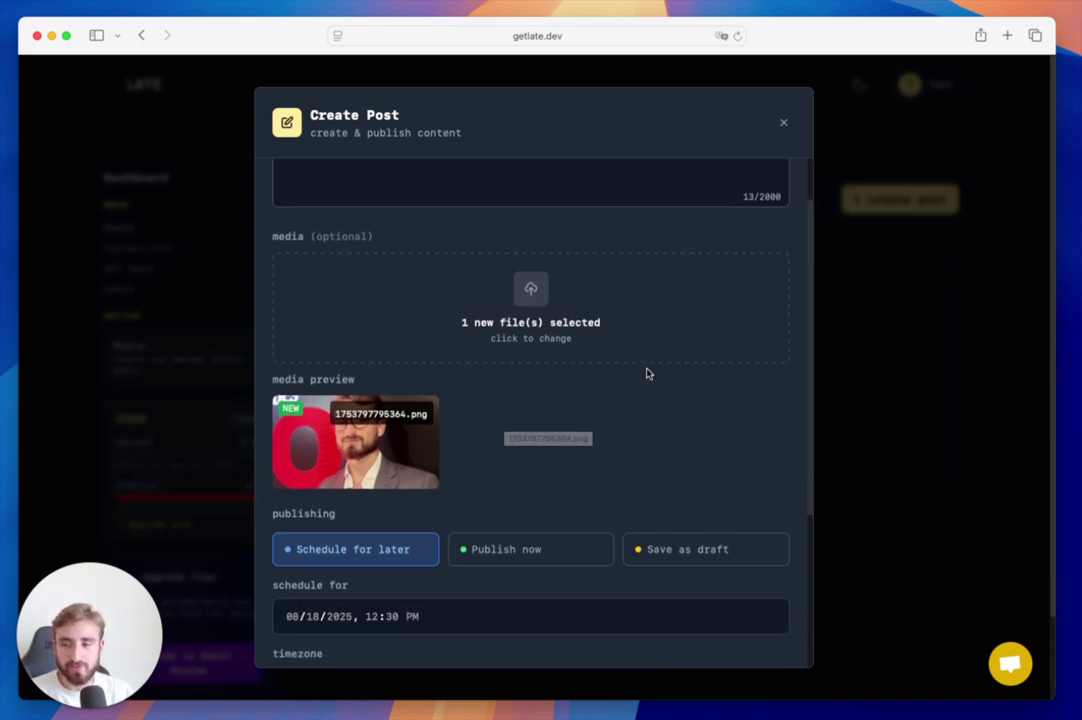
{"action": "scroll", "coordinate": [647, 374], "scroll_direction": "down", "scroll_amount": 4}
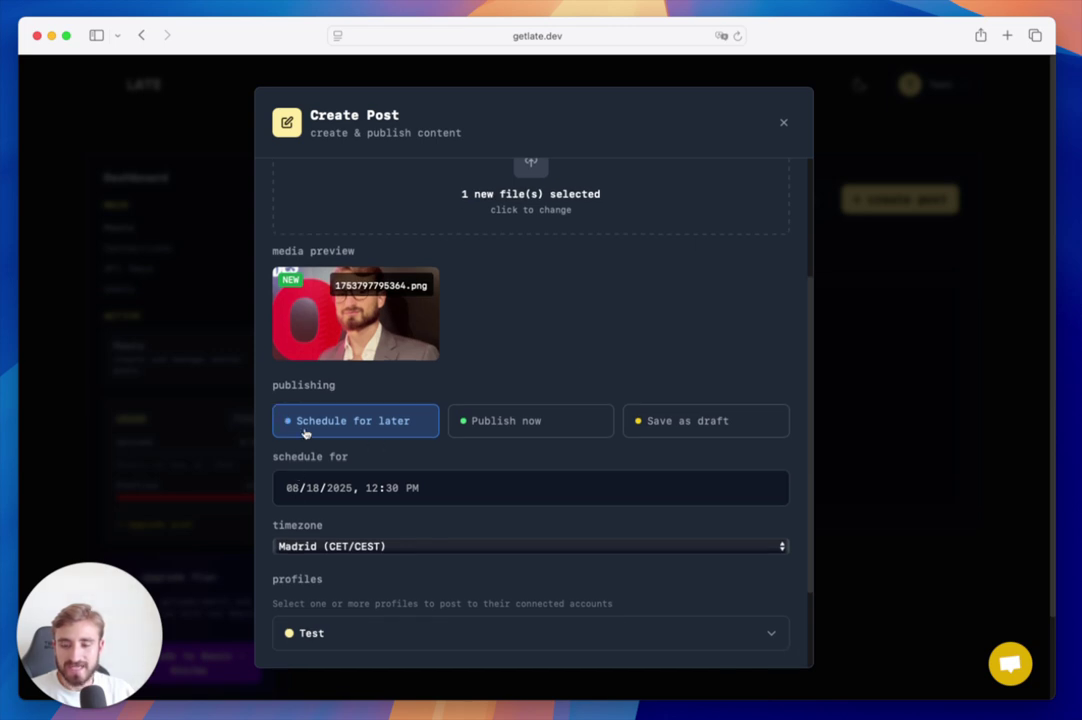
{"action": "left_click", "coordinate": [502, 425]}
{"action": "left_click", "coordinate": [700, 432]}
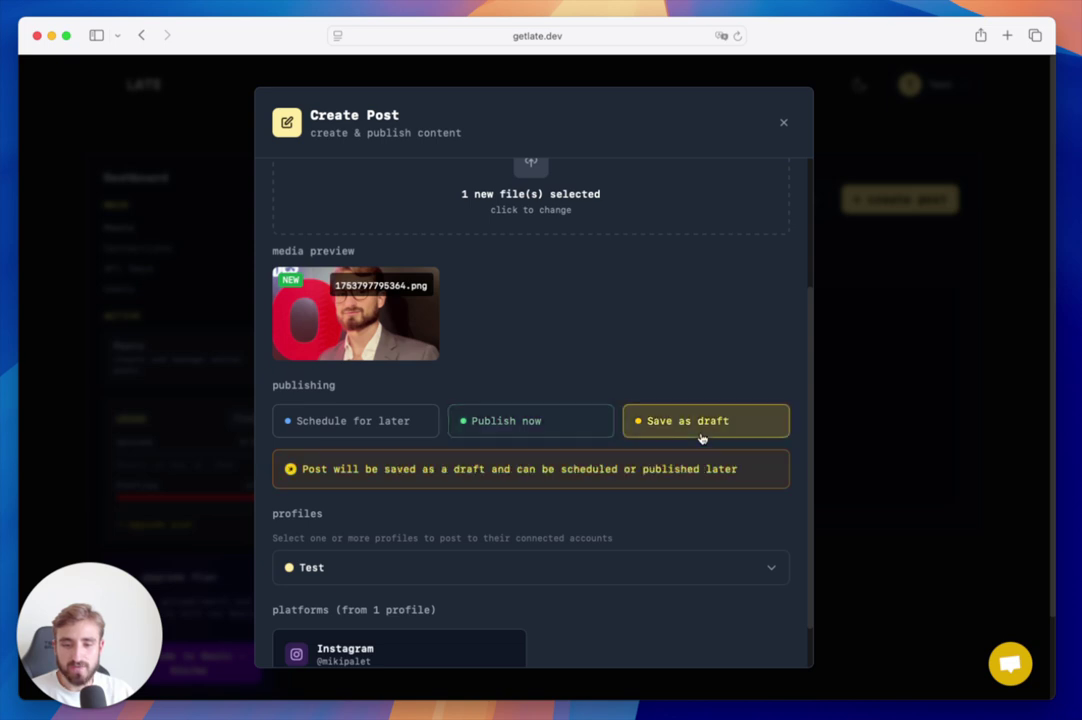
{"action": "left_click", "coordinate": [527, 440]}
Select both the Test and New profiles for the post
{"action": "scroll", "coordinate": [527, 442], "scroll_direction": "down", "scroll_amount": 3}
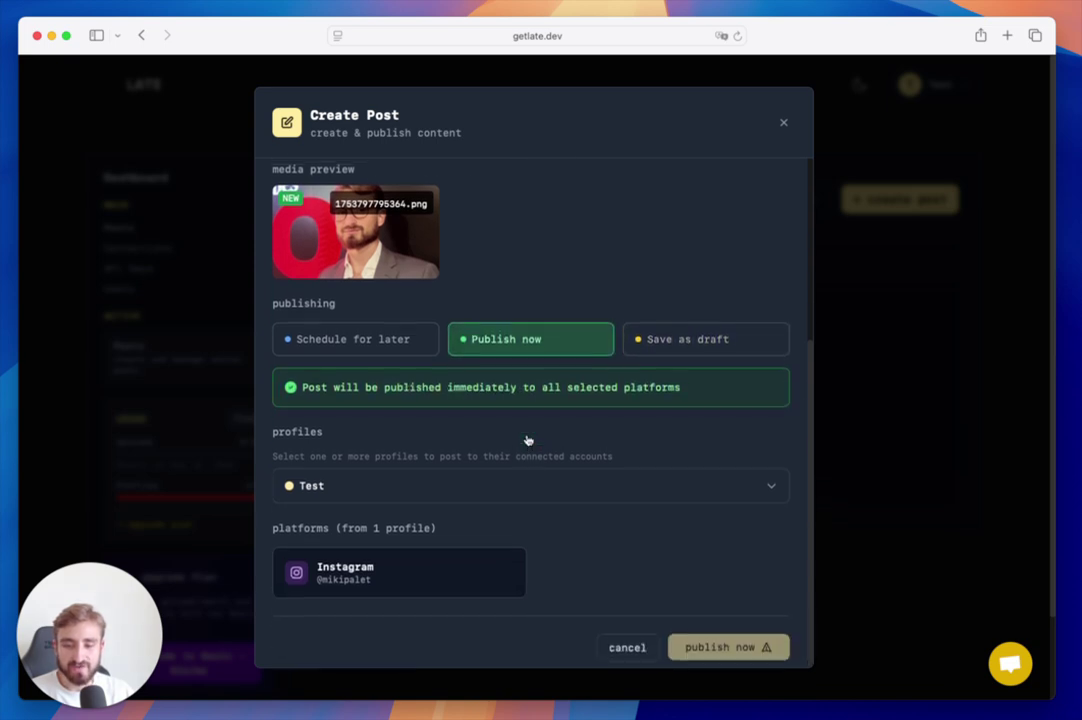
{"action": "left_click", "coordinate": [467, 486]}
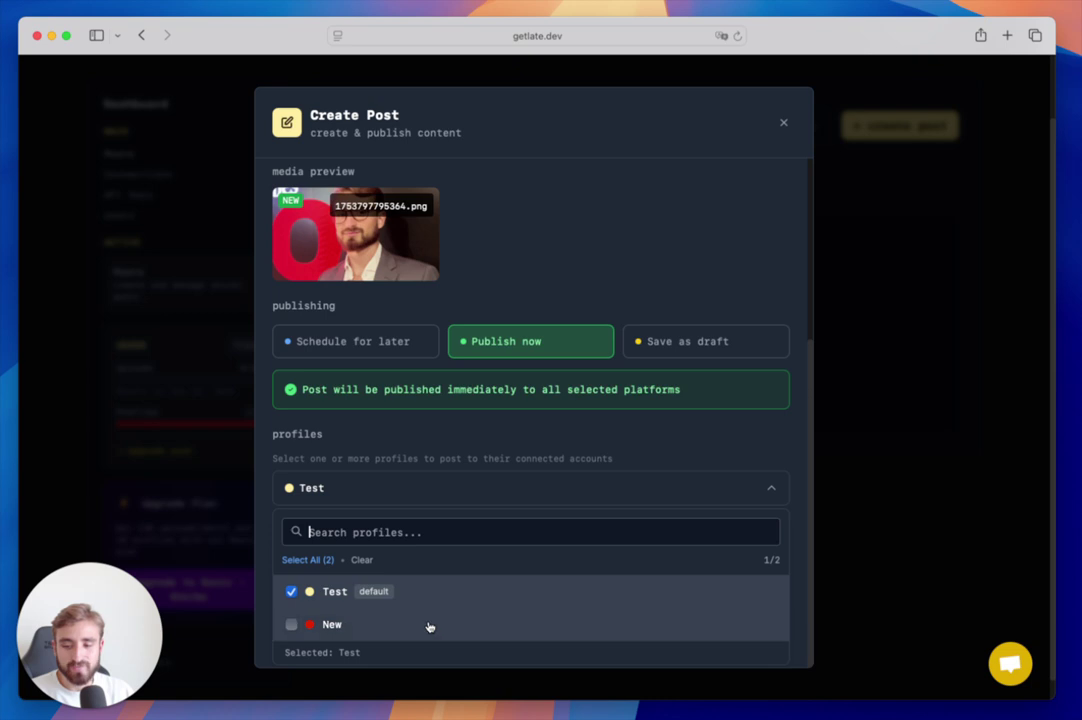
{"action": "left_click", "coordinate": [429, 627]}
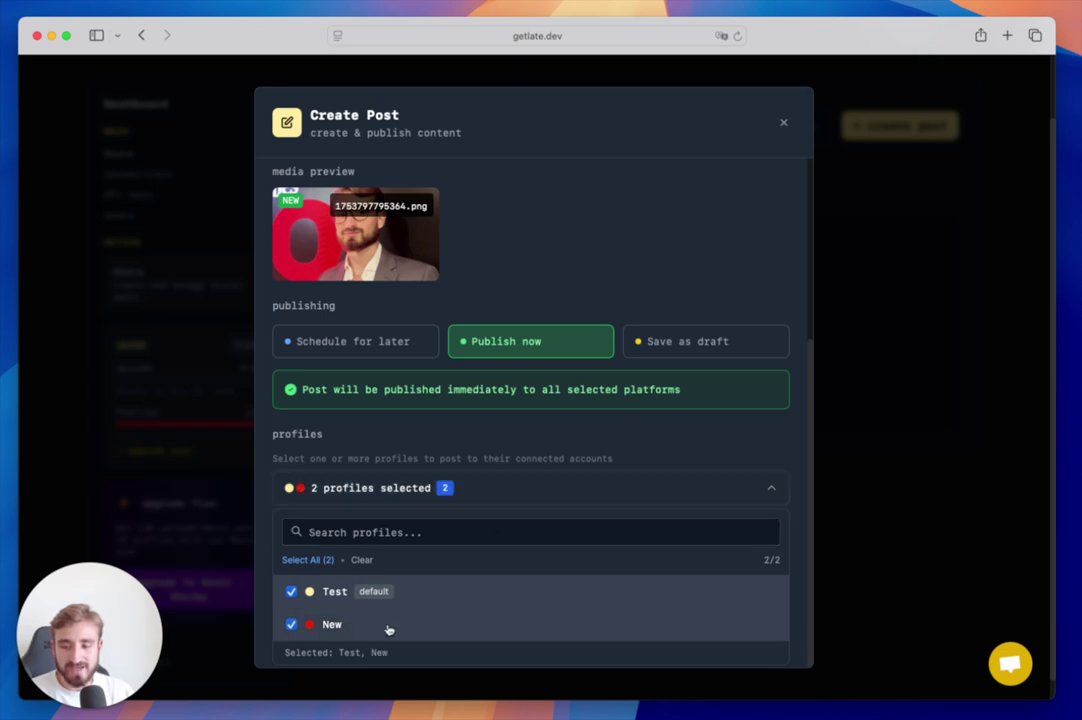
{"action": "left_click", "coordinate": [389, 627]}
{"action": "left_click", "coordinate": [440, 488]}
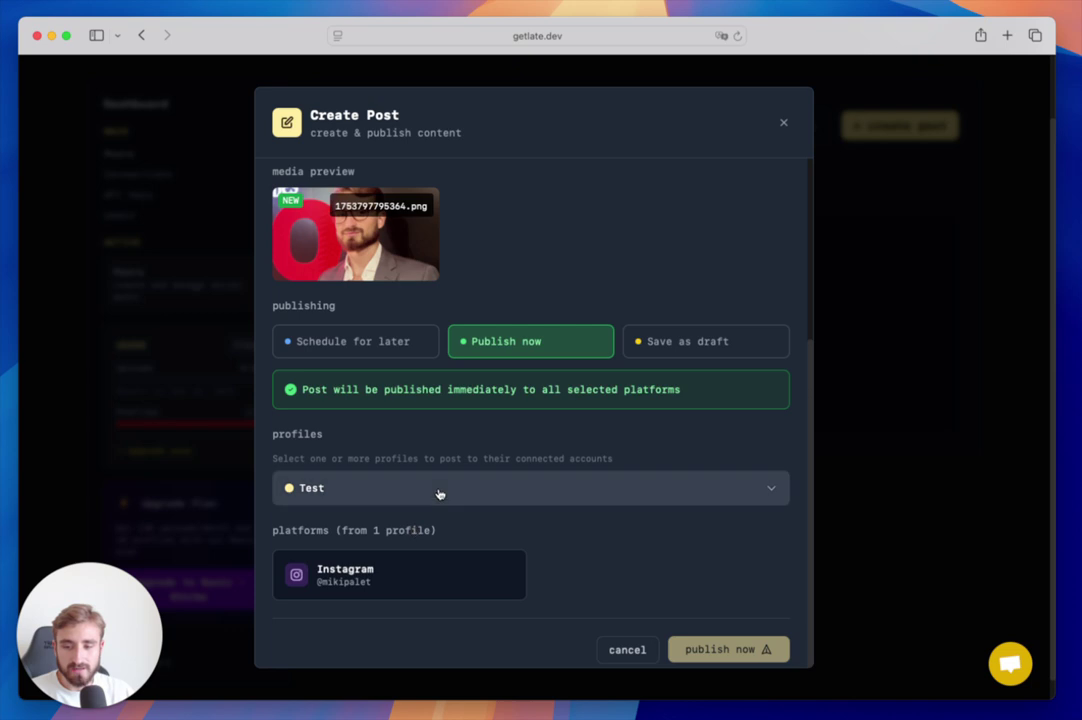
{"action": "left_click", "coordinate": [438, 490]}
{"action": "left_click", "coordinate": [428, 627]}
{"action": "left_click", "coordinate": [505, 488]}
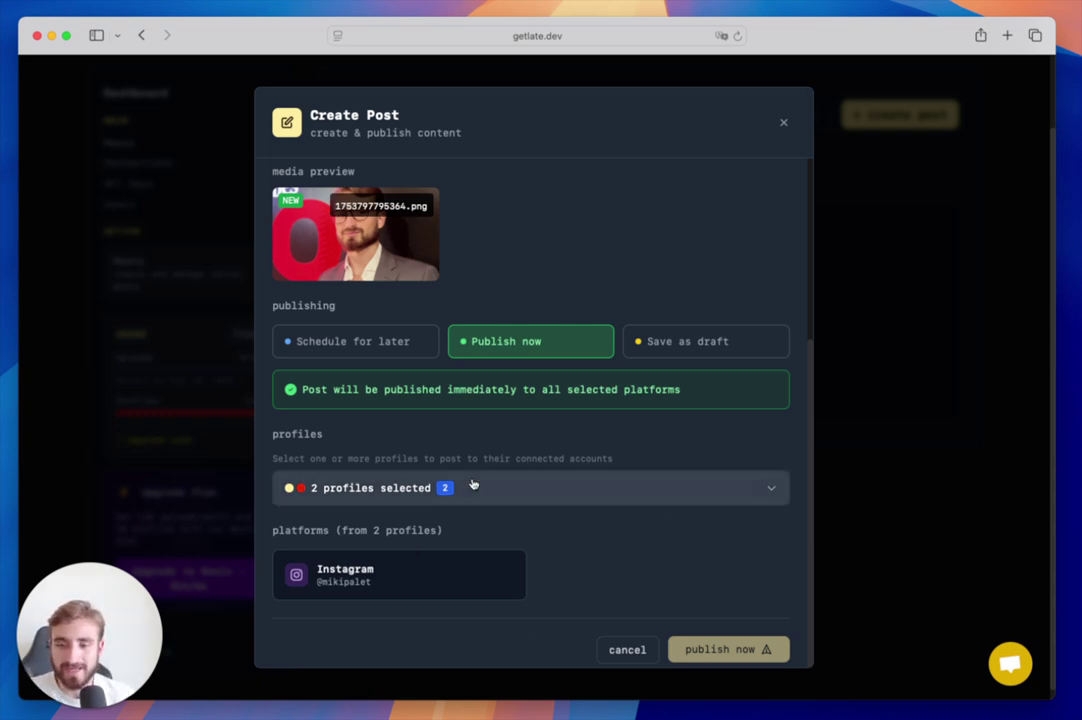
Add the extra line 'fasdf as asdf as f a' to the post content
{"action": "scroll", "coordinate": [473, 480], "scroll_direction": "up", "scroll_amount": 4}
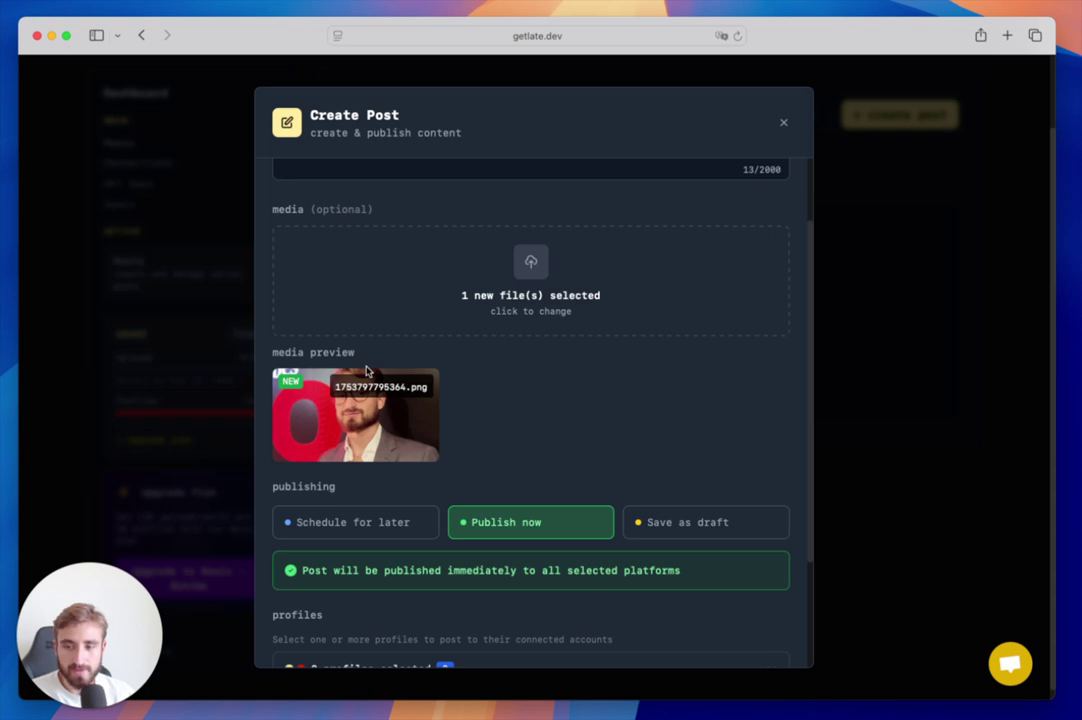
{"action": "scroll", "coordinate": [602, 402], "scroll_direction": "up", "scroll_amount": 2}
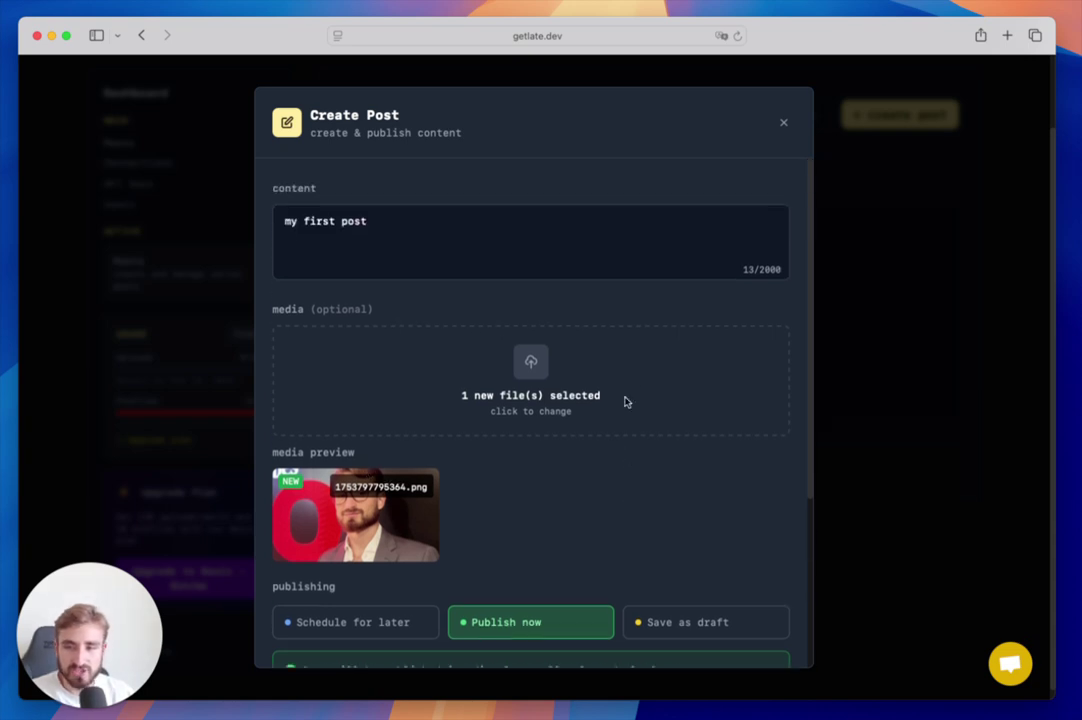
{"action": "type", "text": "fasdf as  asdf as f a"}
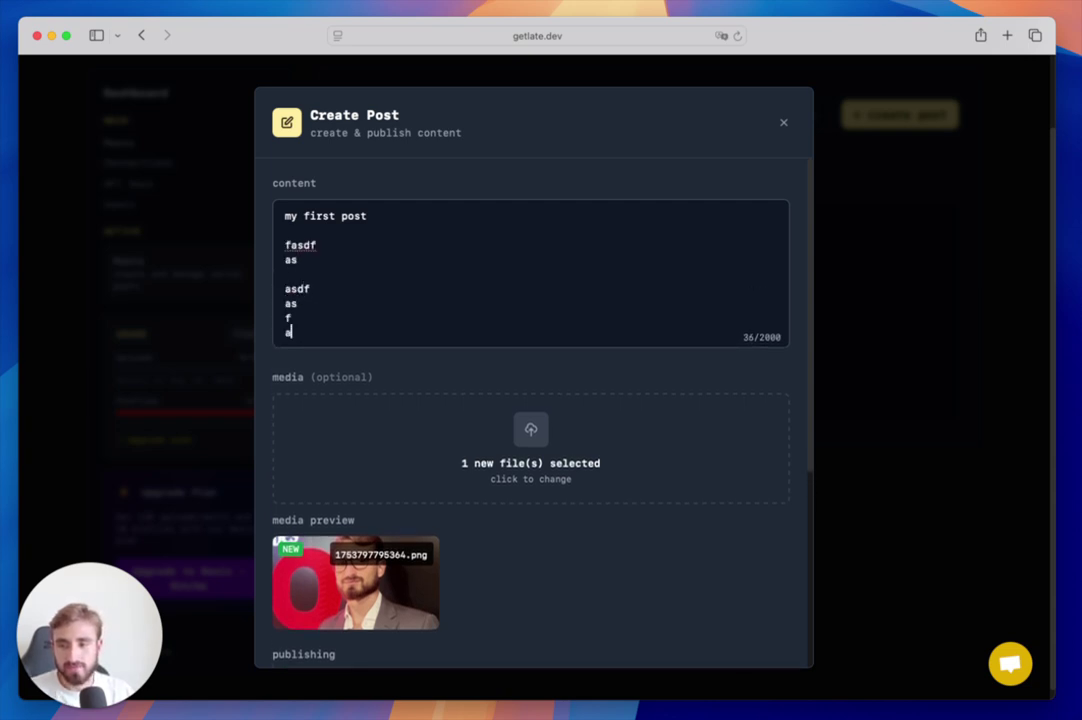
{"action": "scroll", "coordinate": [708, 290], "scroll_direction": "down", "scroll_amount": 8}
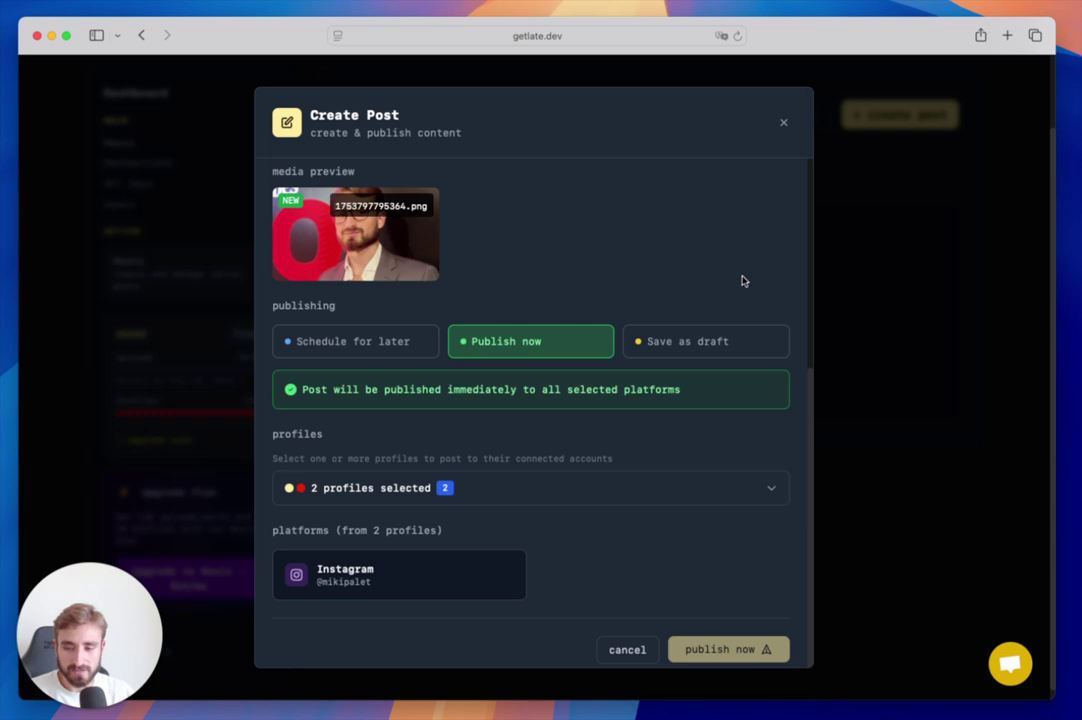
Choose Instagram as the post's platform, keeping Feed Post as the content type
{"action": "left_click", "coordinate": [672, 492]}
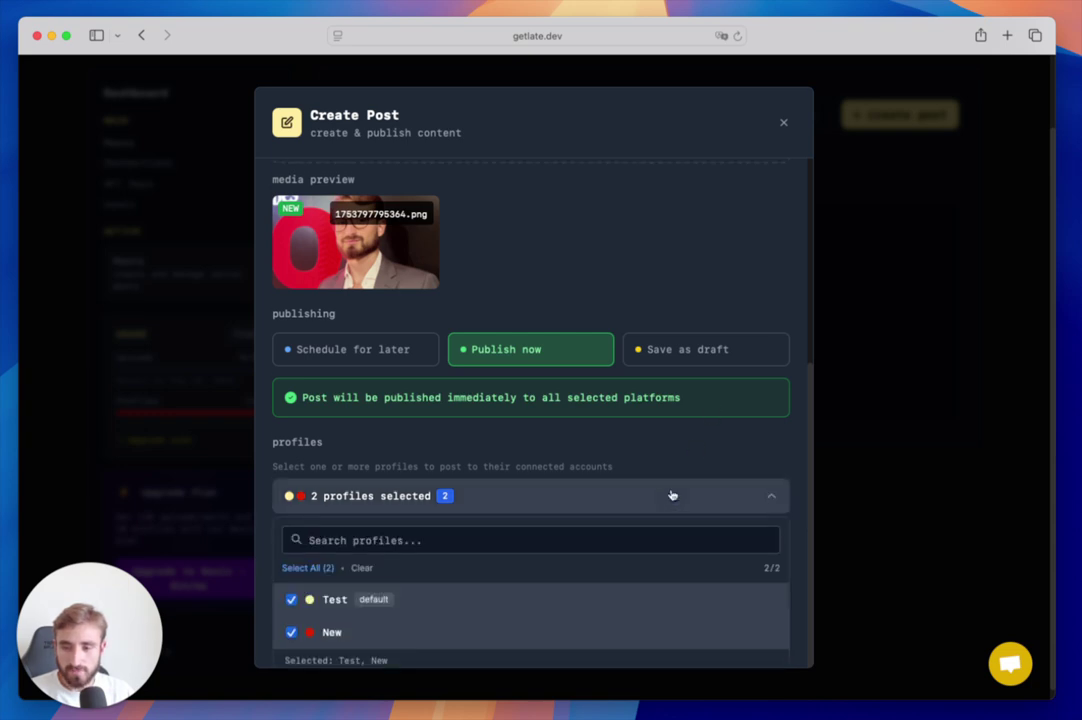
{"action": "left_click", "coordinate": [672, 495]}
{"action": "left_click", "coordinate": [411, 600]}
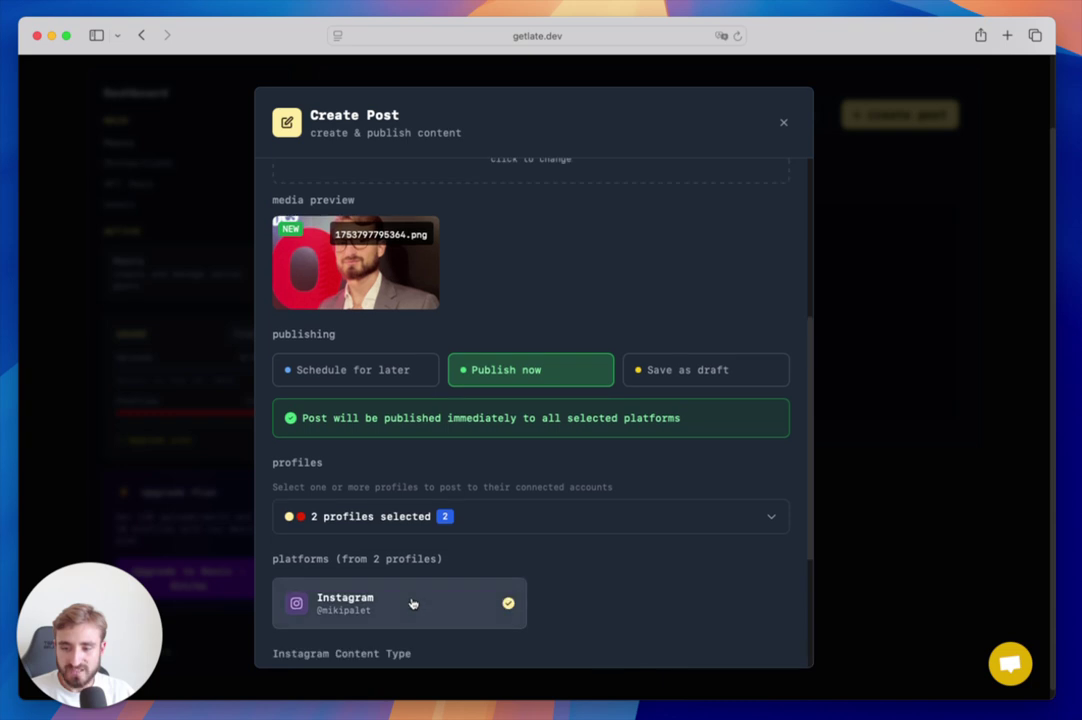
{"action": "scroll", "coordinate": [476, 558], "scroll_direction": "down", "scroll_amount": 5}
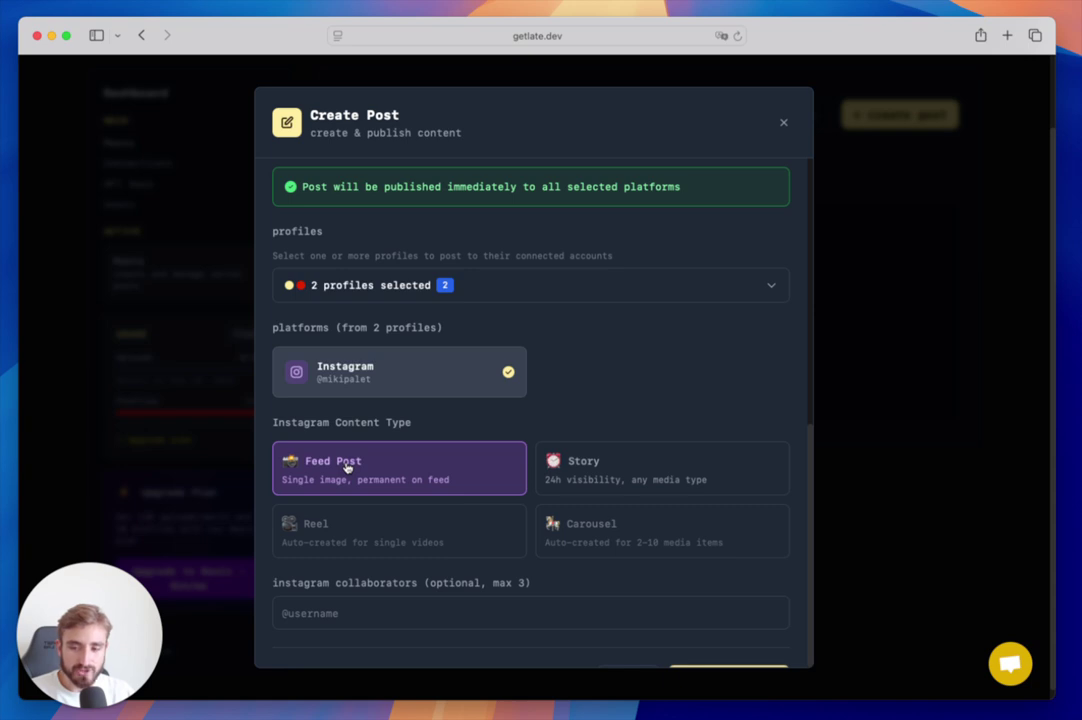
{"action": "scroll", "coordinate": [346, 467], "scroll_direction": "down", "scroll_amount": 1}
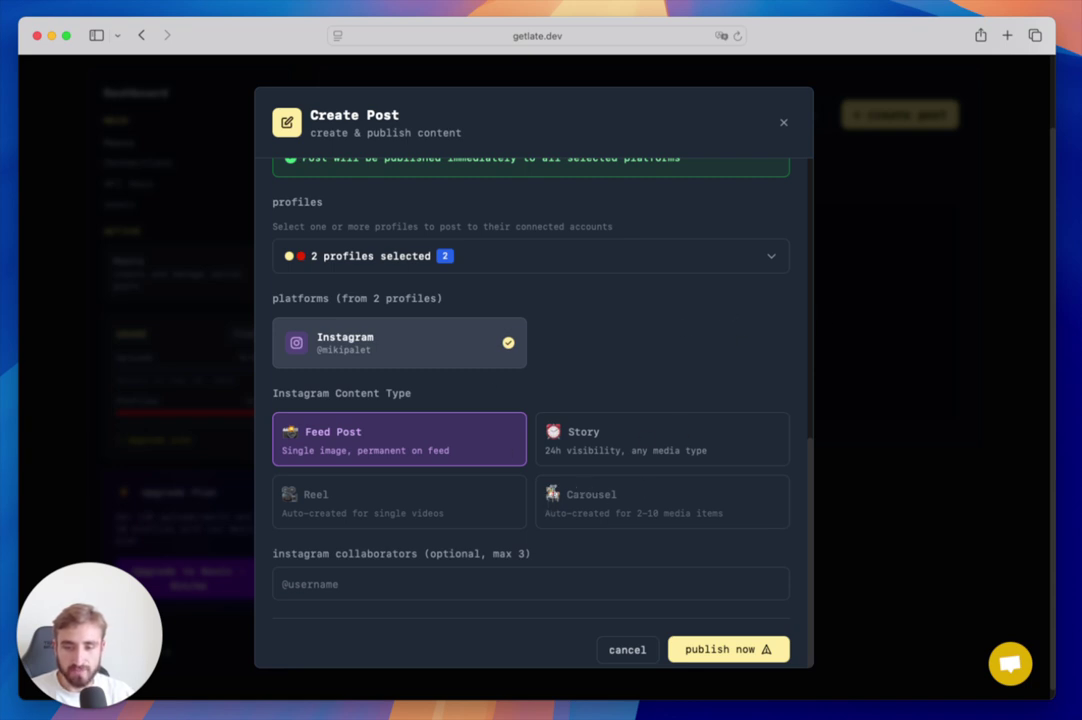
Type a collaborator username, then clear it so no collaborator is added
{"action": "left_click", "coordinate": [469, 586]}
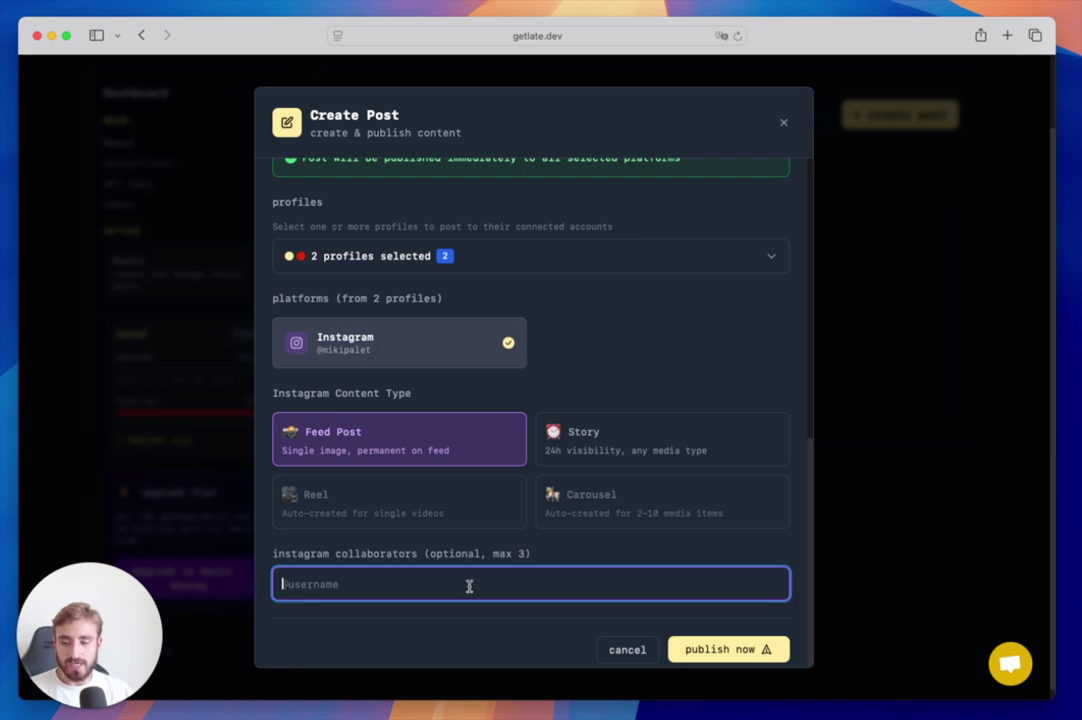
{"action": "type", "text": "@"}
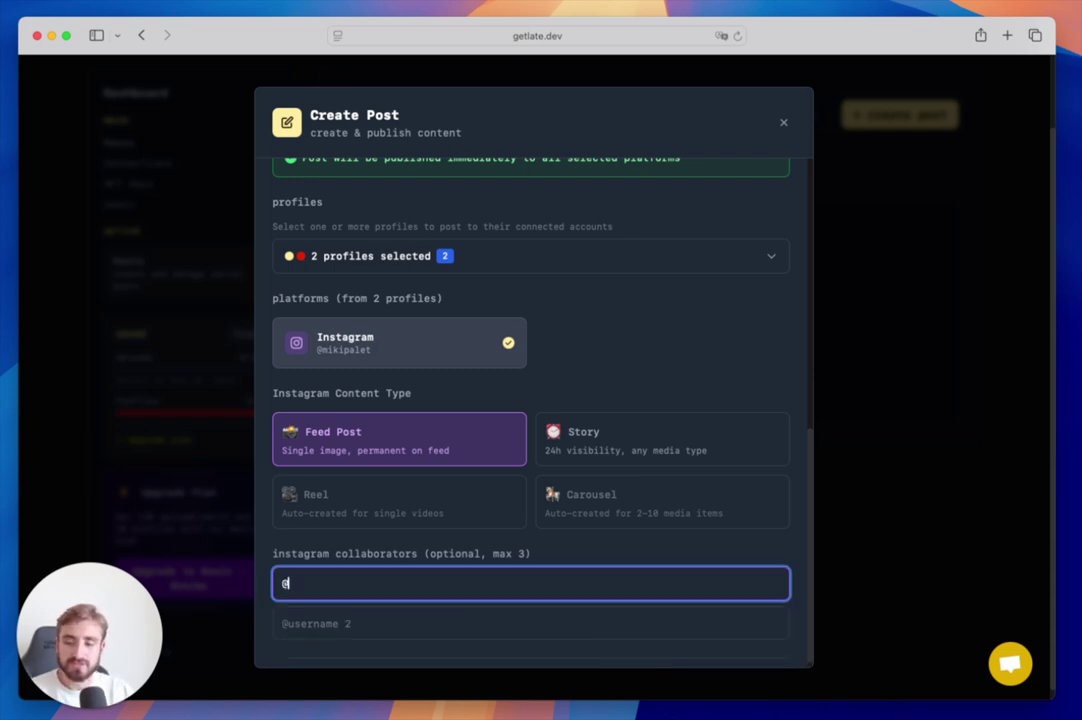
{"action": "type", "text": "asdifjasdkifa"}
{"action": "key", "text": "super+BackSpace"}
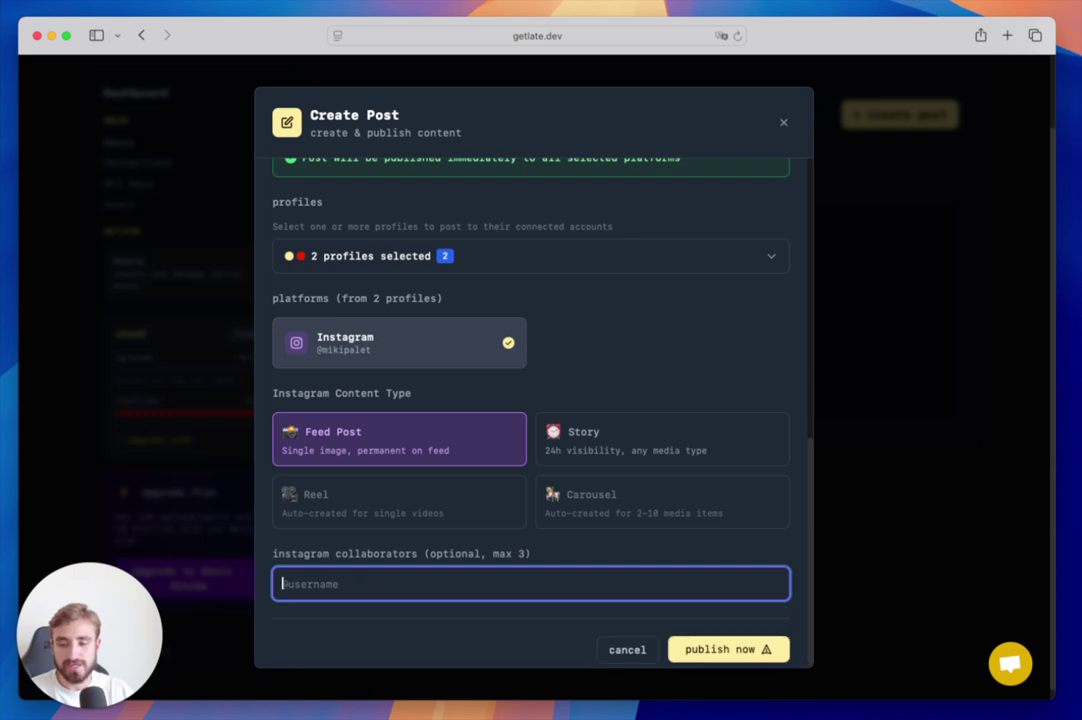
{"action": "left_click", "coordinate": [517, 534]}
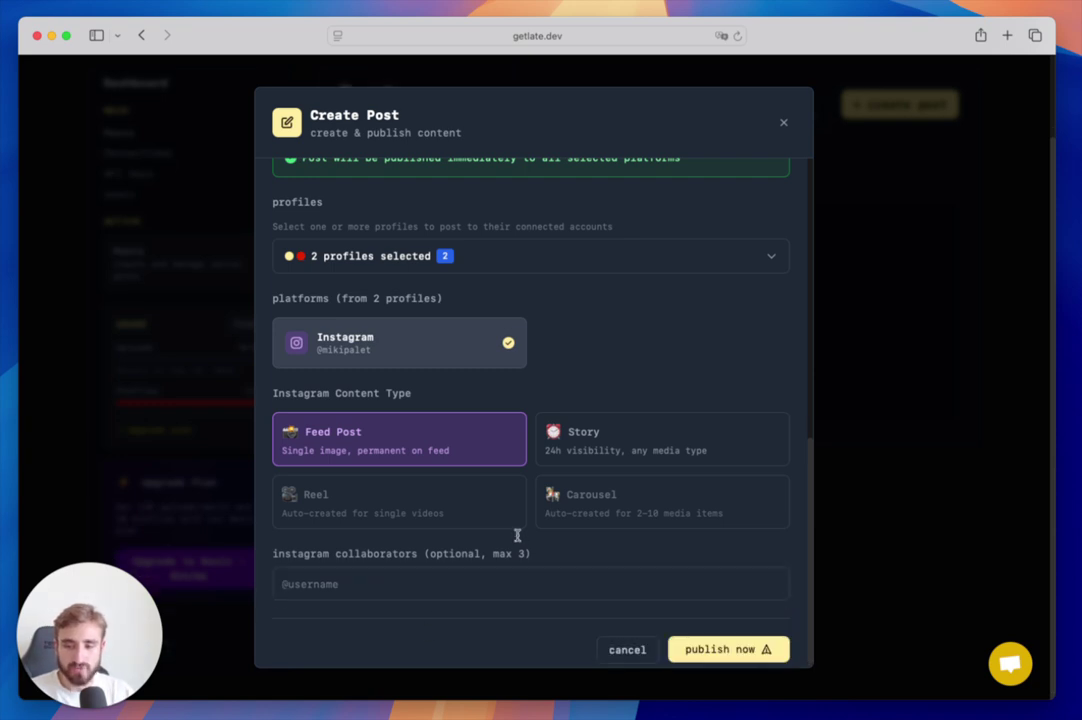
{"action": "scroll", "coordinate": [517, 540], "scroll_direction": "up", "scroll_amount": 3}
{"action": "scroll", "coordinate": [517, 540], "scroll_direction": "up", "scroll_amount": 3}
{"action": "scroll", "coordinate": [517, 540], "scroll_direction": "down", "scroll_amount": 1}
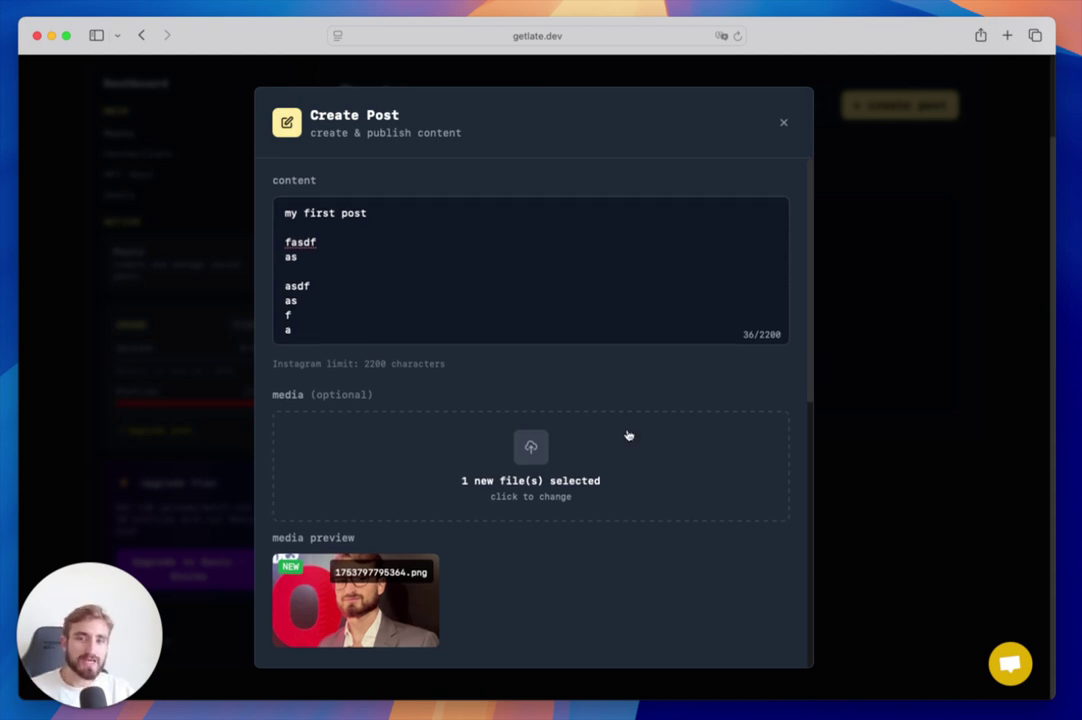
{"action": "left_click", "coordinate": [1007, 35]}
{"action": "type", "text": "getl"}
{"action": "key", "text": "Return"}
{"action": "type", "text": "/"}
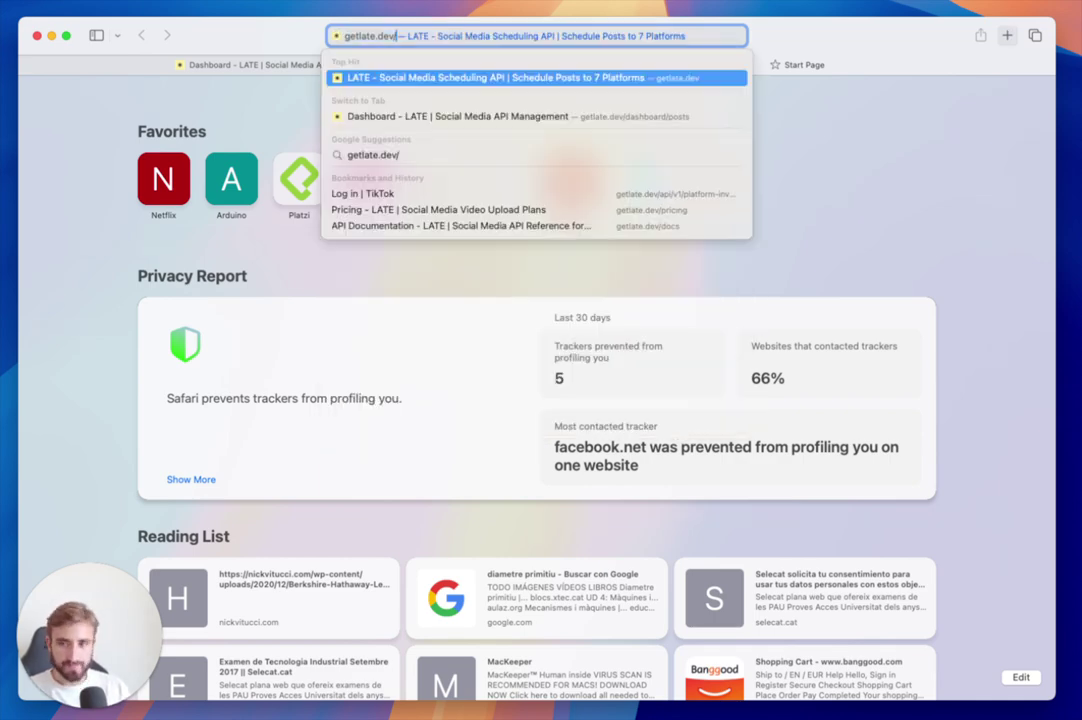
{"action": "type", "text": "d"}
{"action": "key", "text": "Return"}
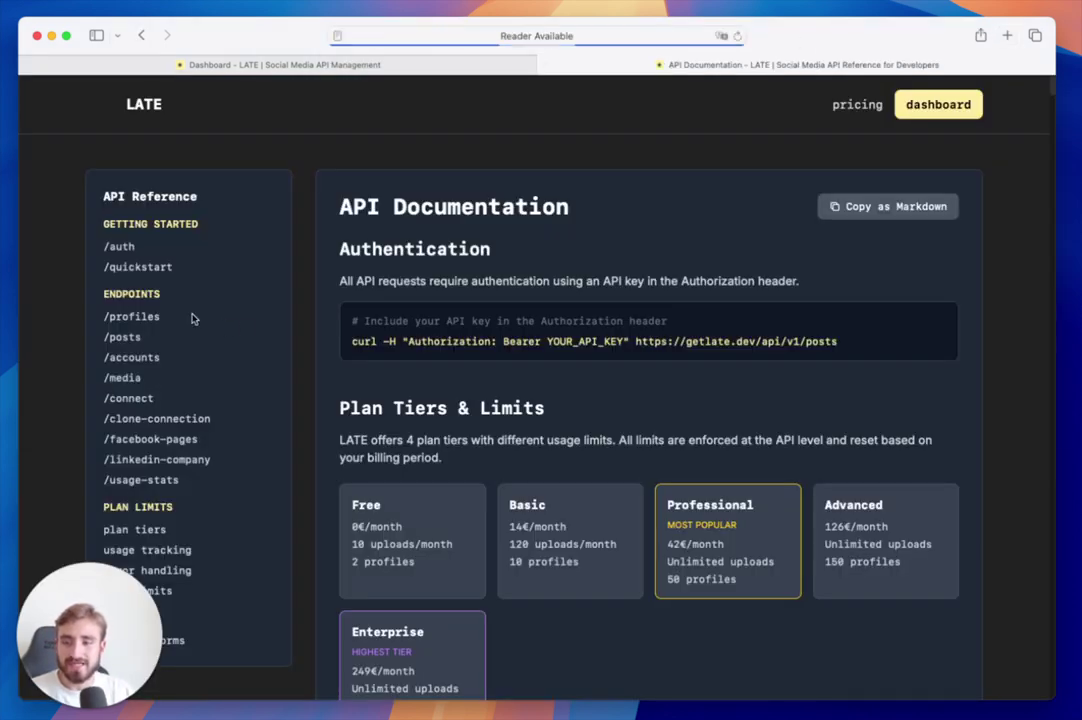
{"action": "scroll", "coordinate": [113, 316], "scroll_direction": "down", "scroll_amount": 10}
{"action": "scroll", "coordinate": [300, 261], "scroll_direction": "down", "scroll_amount": 5}
{"action": "scroll", "coordinate": [299, 262], "scroll_direction": "up", "scroll_amount": 15}
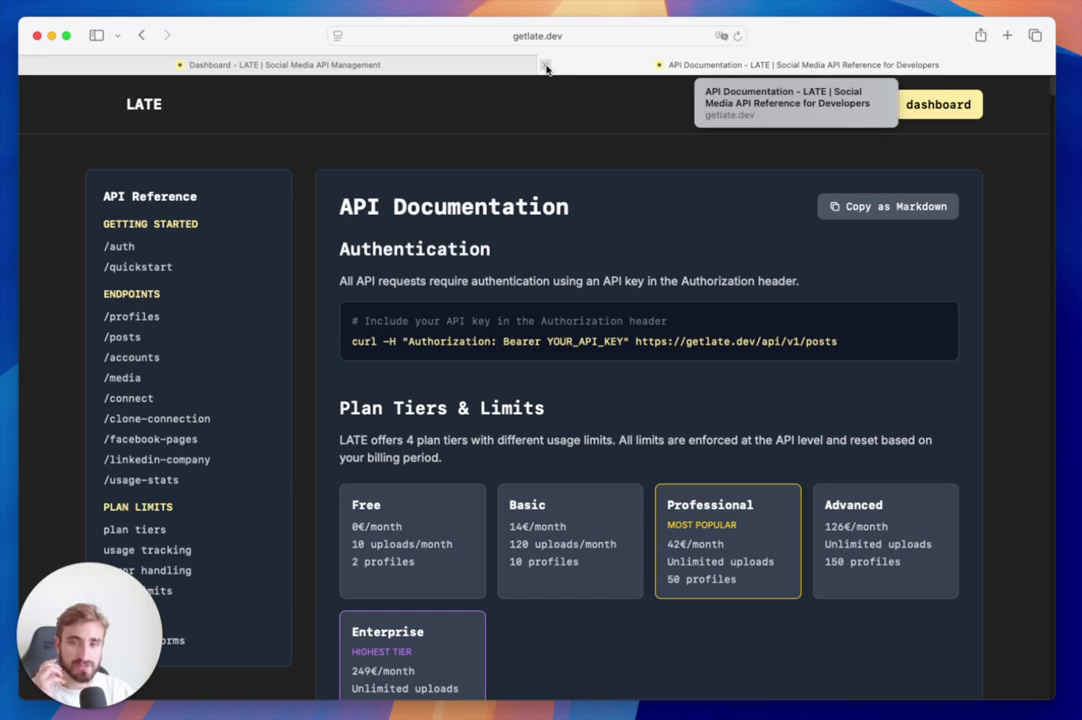
{"action": "left_click", "coordinate": [547, 68]}
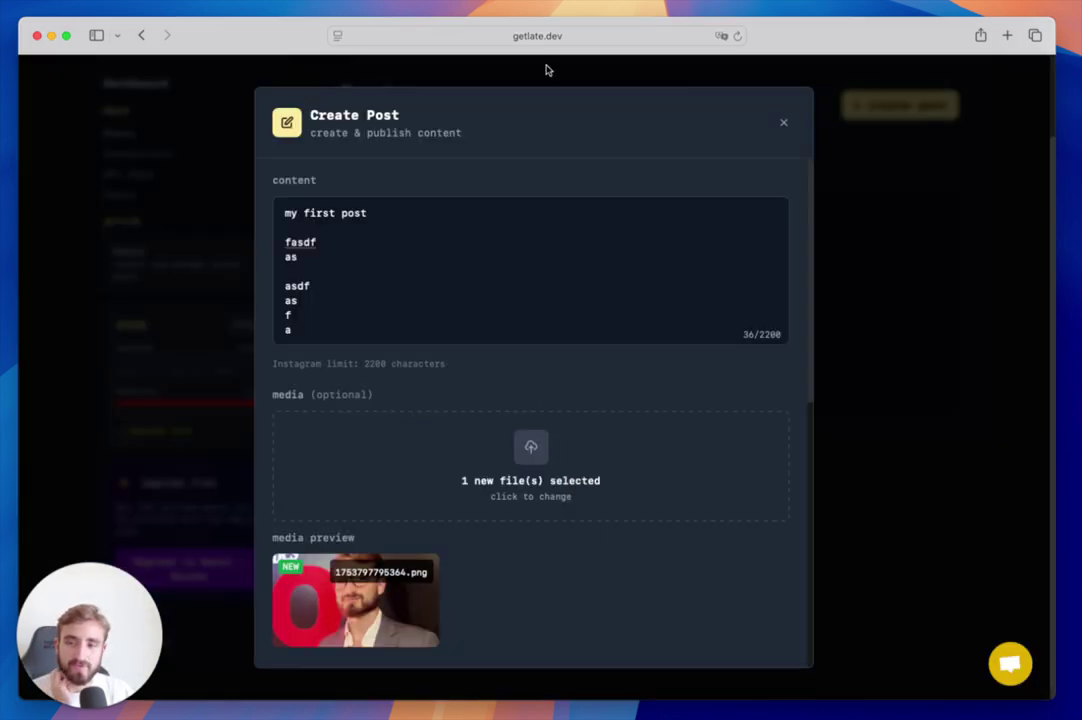
Switch to Schedule for later, pick August 20 in the calendar, and schedule the post
{"action": "scroll", "coordinate": [462, 356], "scroll_direction": "down", "scroll_amount": 5}
{"action": "scroll", "coordinate": [555, 331], "scroll_direction": "up", "scroll_amount": 5}
{"action": "scroll", "coordinate": [555, 331], "scroll_direction": "down", "scroll_amount": 4}
{"action": "left_click", "coordinate": [405, 428]}
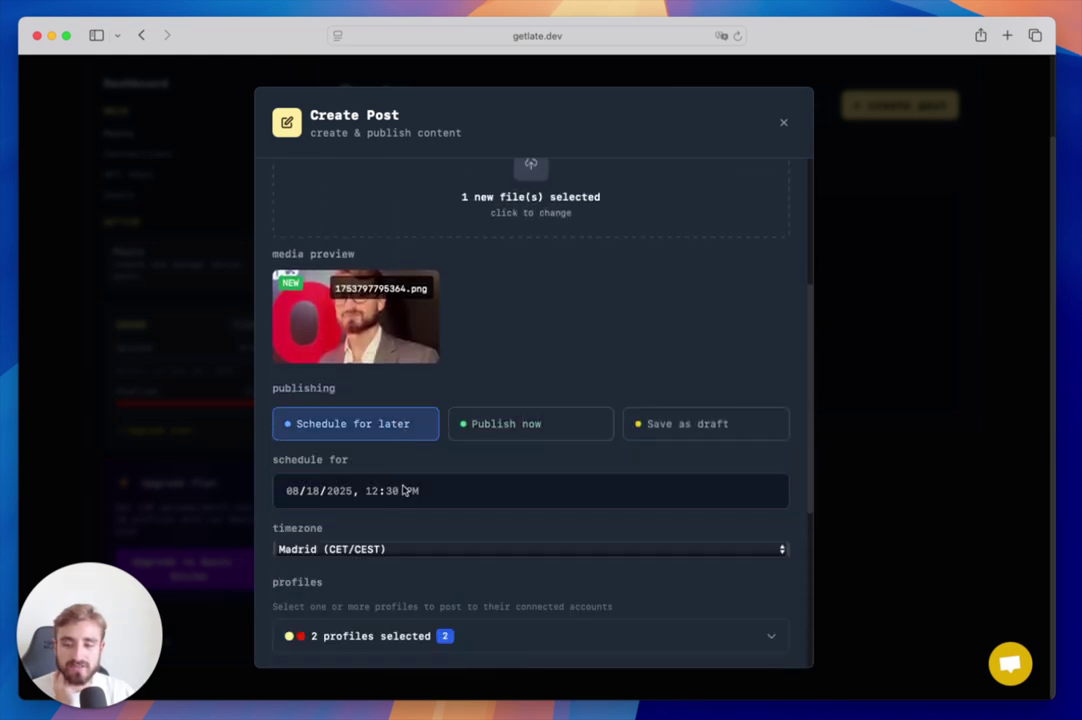
{"action": "left_click", "coordinate": [403, 490]}
{"action": "left_click", "coordinate": [309, 584]}
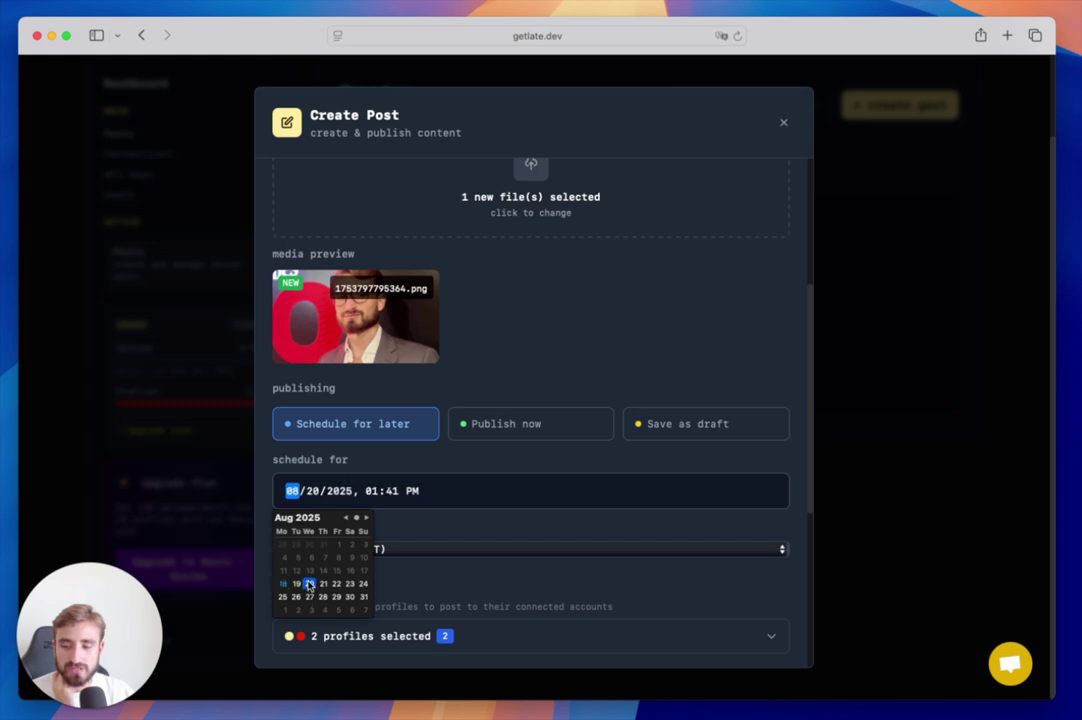
{"action": "left_click", "coordinate": [303, 466]}
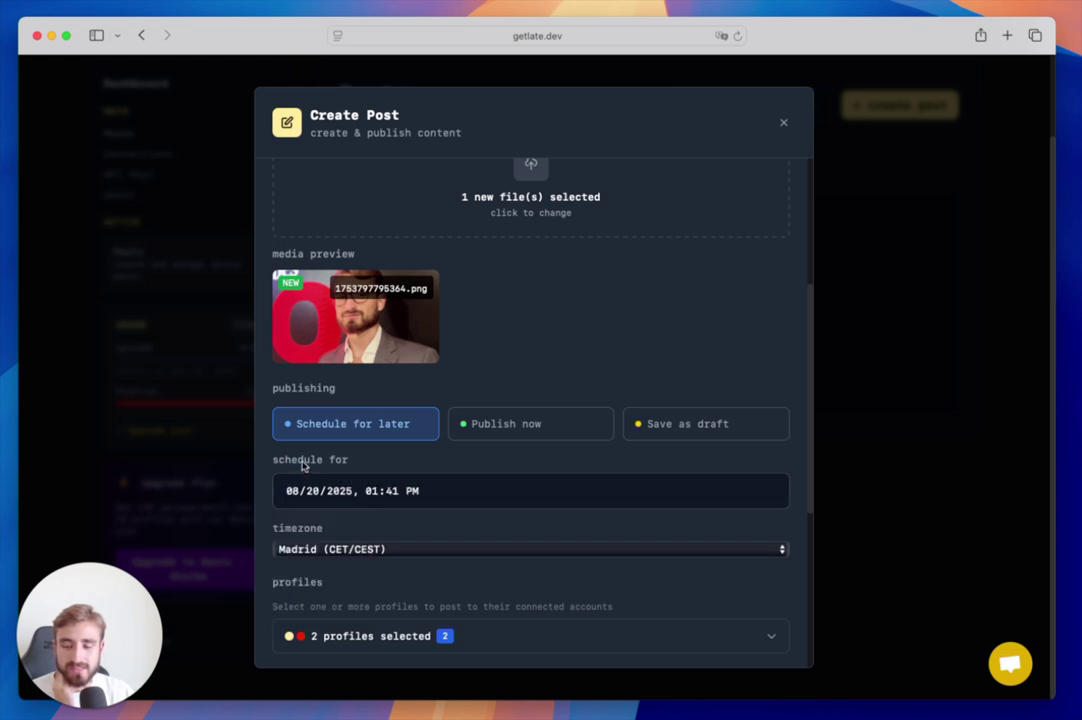
{"action": "scroll", "coordinate": [537, 503], "scroll_direction": "down", "scroll_amount": 5}
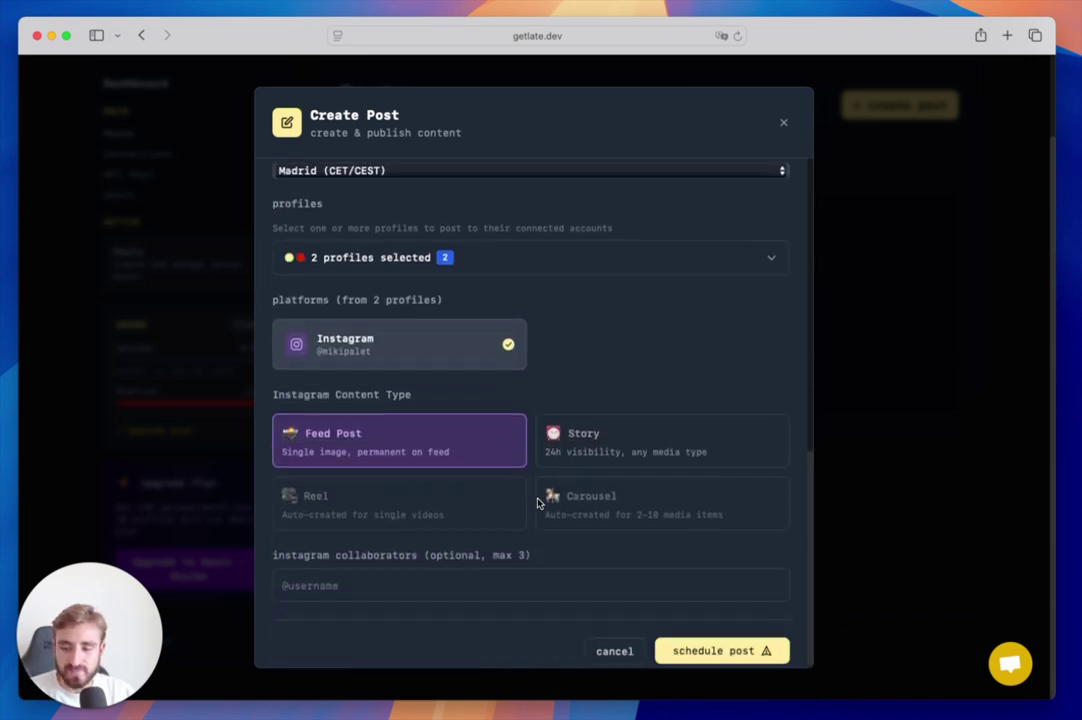
{"action": "left_click", "coordinate": [739, 657]}
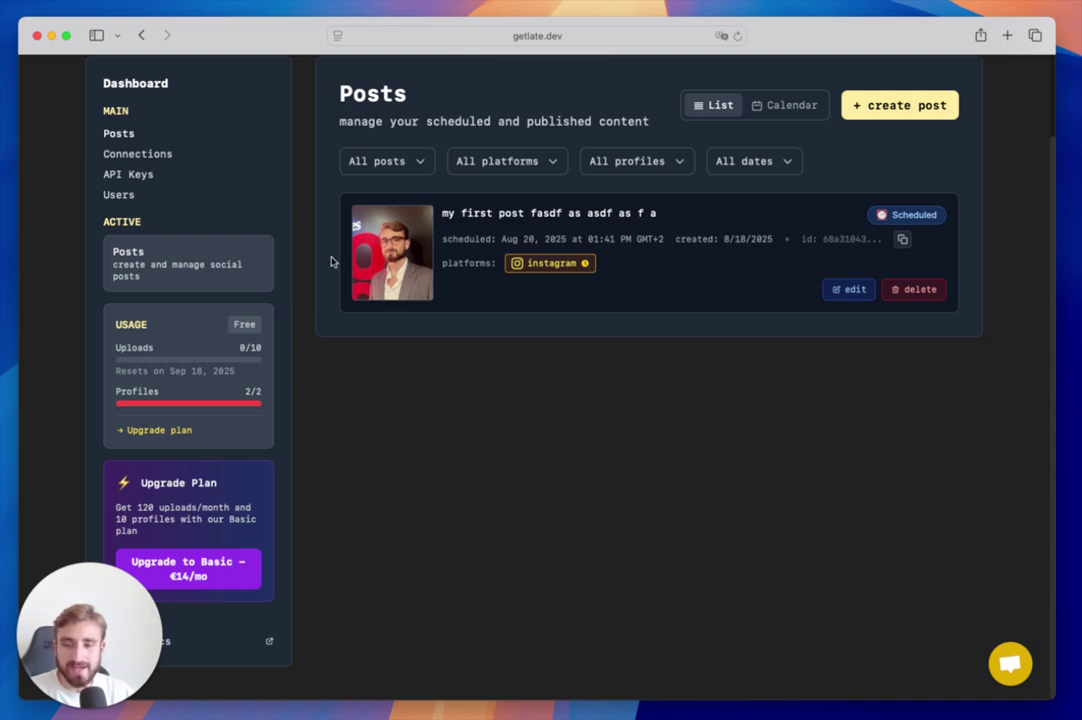
Highlight the post's title, date and platforms, then open its editor and cancel
{"action": "left_click_drag", "start_coordinate": [443, 214], "coordinate": [749, 217]}
{"action": "left_click", "coordinate": [447, 235]}
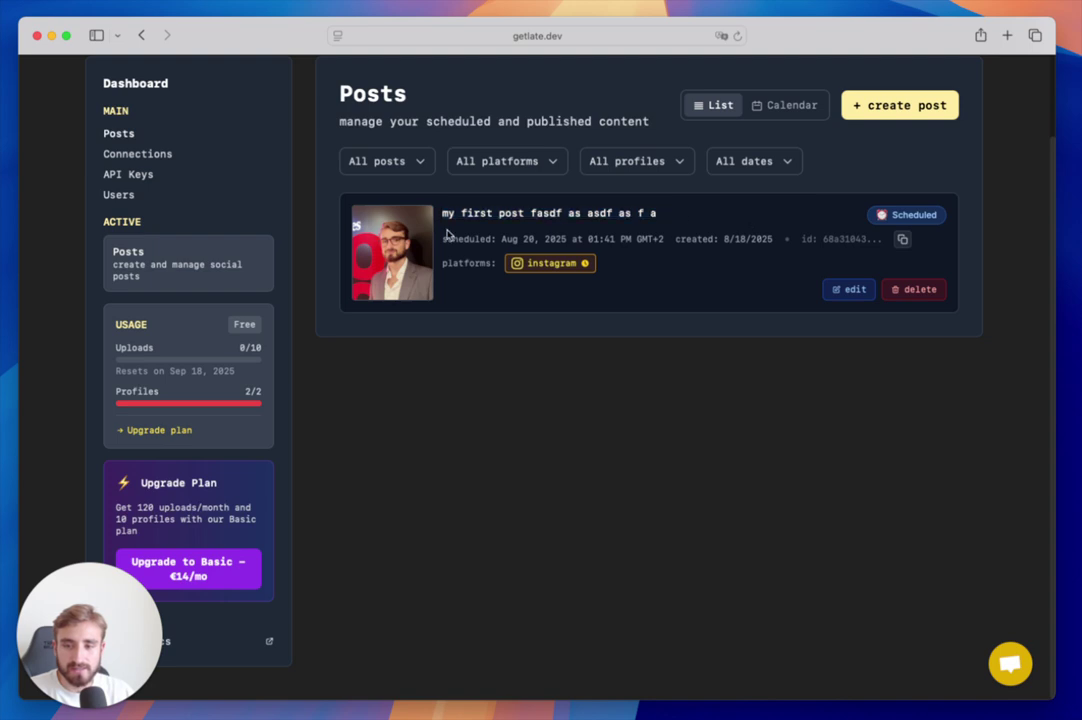
{"action": "triple_click", "coordinate": [674, 244]}
{"action": "left_click", "coordinate": [672, 240]}
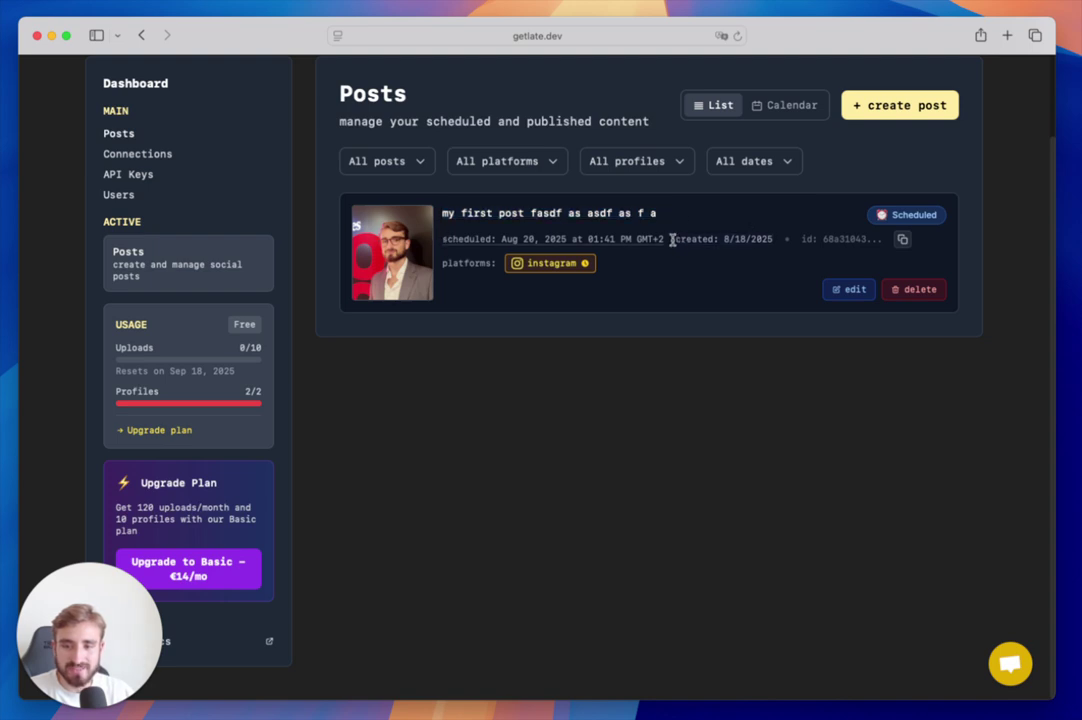
{"action": "double_click", "coordinate": [460, 263]}
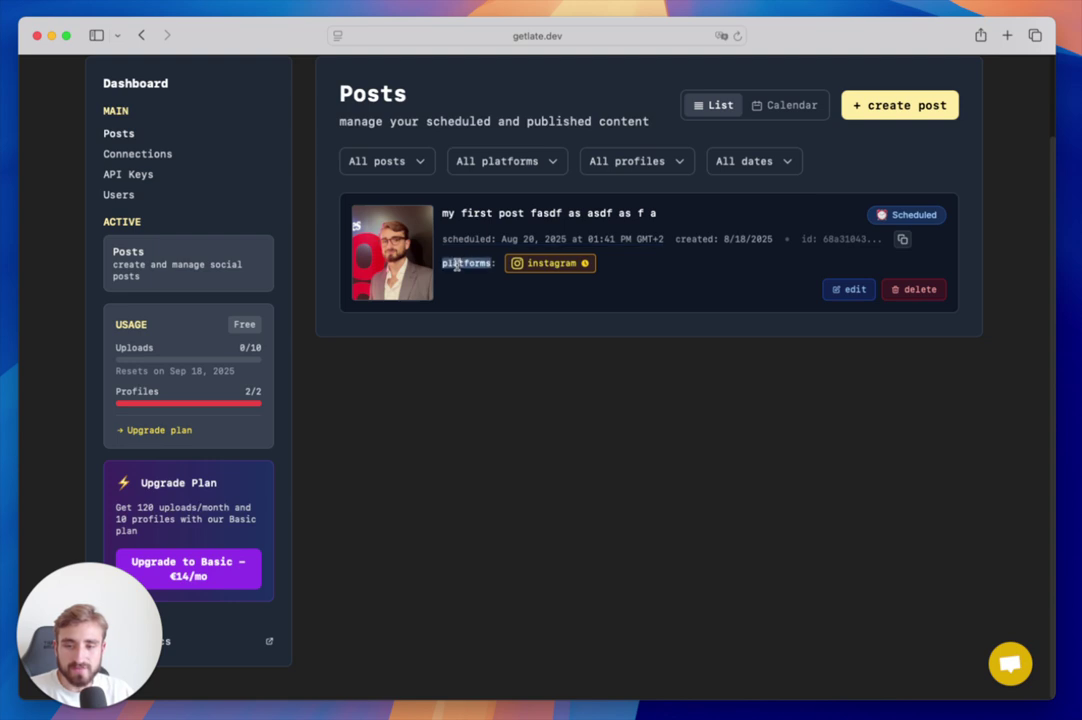
{"action": "left_click", "coordinate": [858, 292]}
{"action": "scroll", "coordinate": [686, 394], "scroll_direction": "down", "scroll_amount": 8}
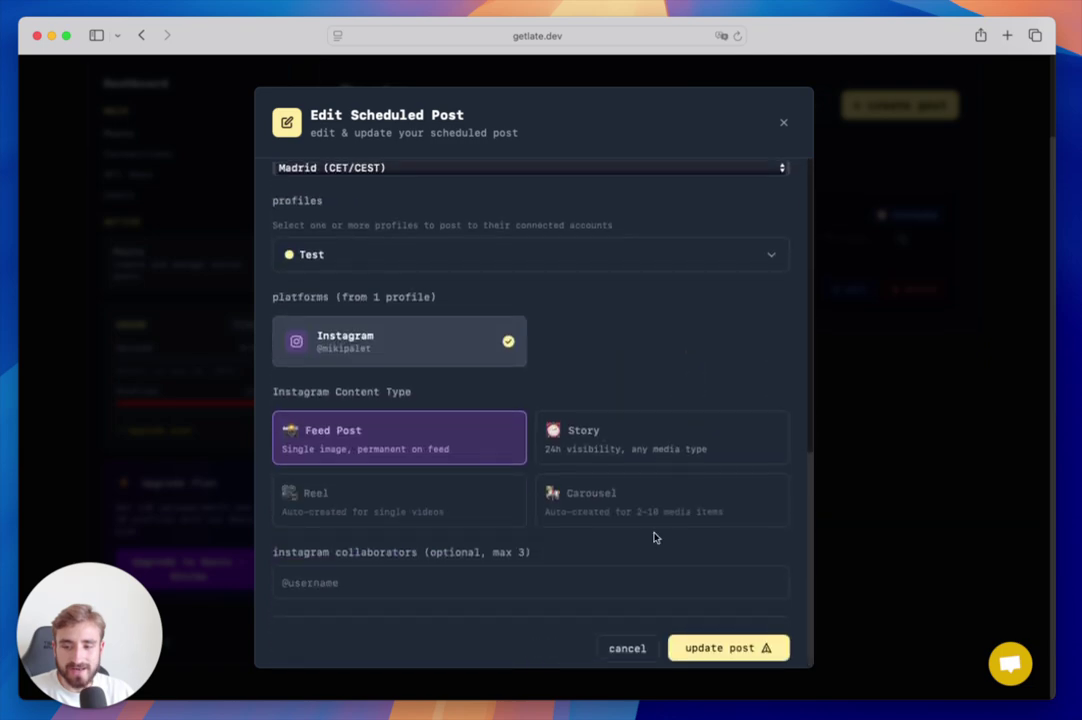
{"action": "left_click", "coordinate": [625, 647]}
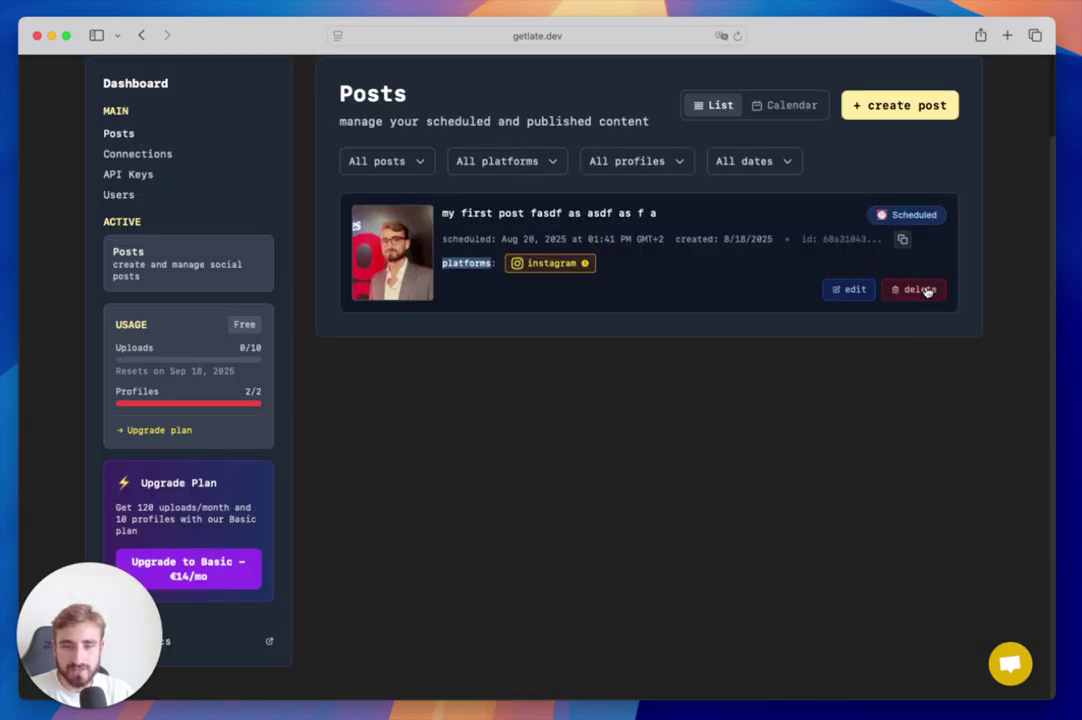
Switch to the August 2025 calendar, then open and close the post on the 20th
{"action": "left_click", "coordinate": [759, 104]}
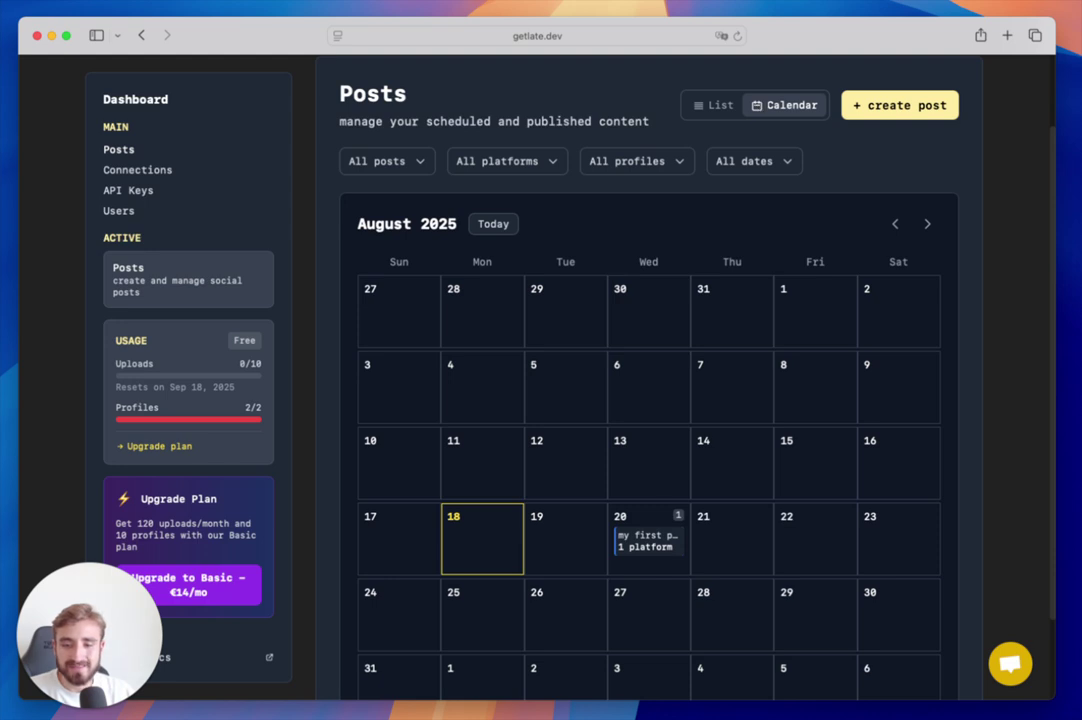
{"action": "left_click", "coordinate": [652, 549]}
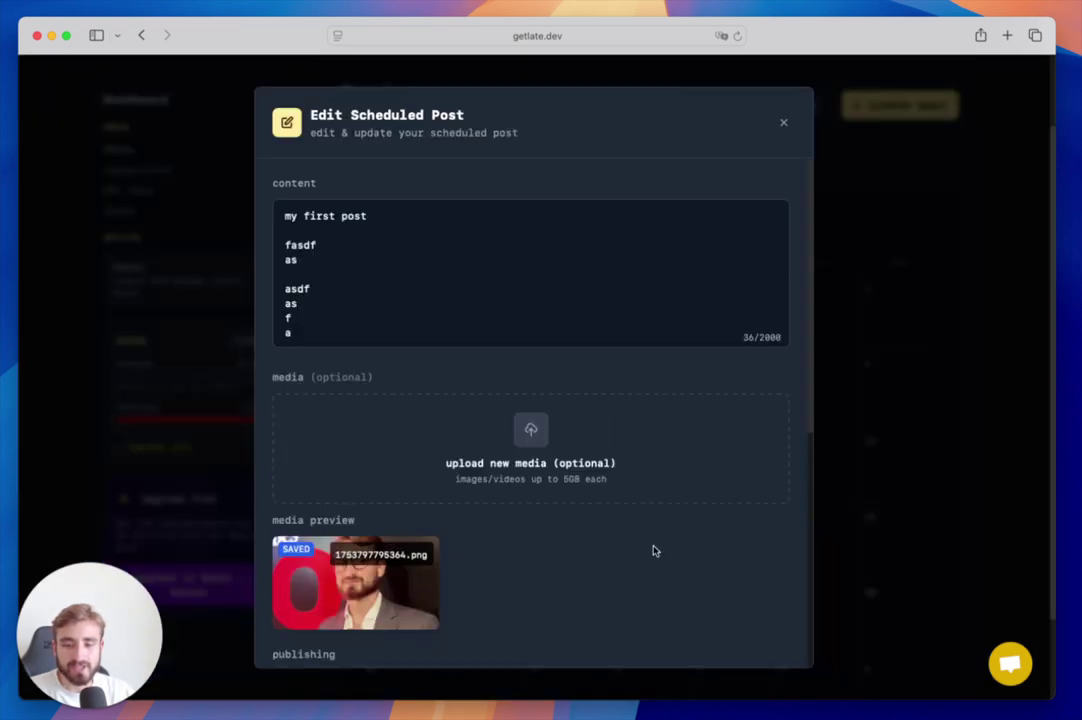
{"action": "left_click", "coordinate": [782, 121]}
{"action": "scroll", "coordinate": [809, 222], "scroll_direction": "up", "scroll_amount": 2}
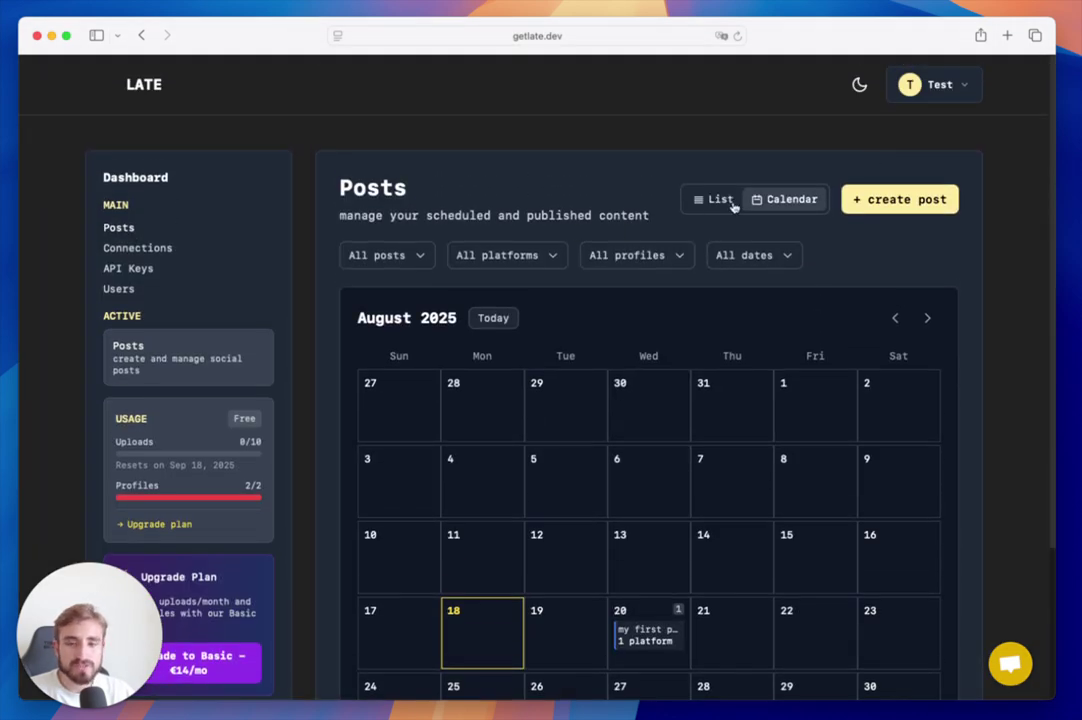
Return to list view and try the Scheduled status filter, resetting it to All
{"action": "left_click", "coordinate": [720, 199]}
{"action": "left_click", "coordinate": [416, 252]}
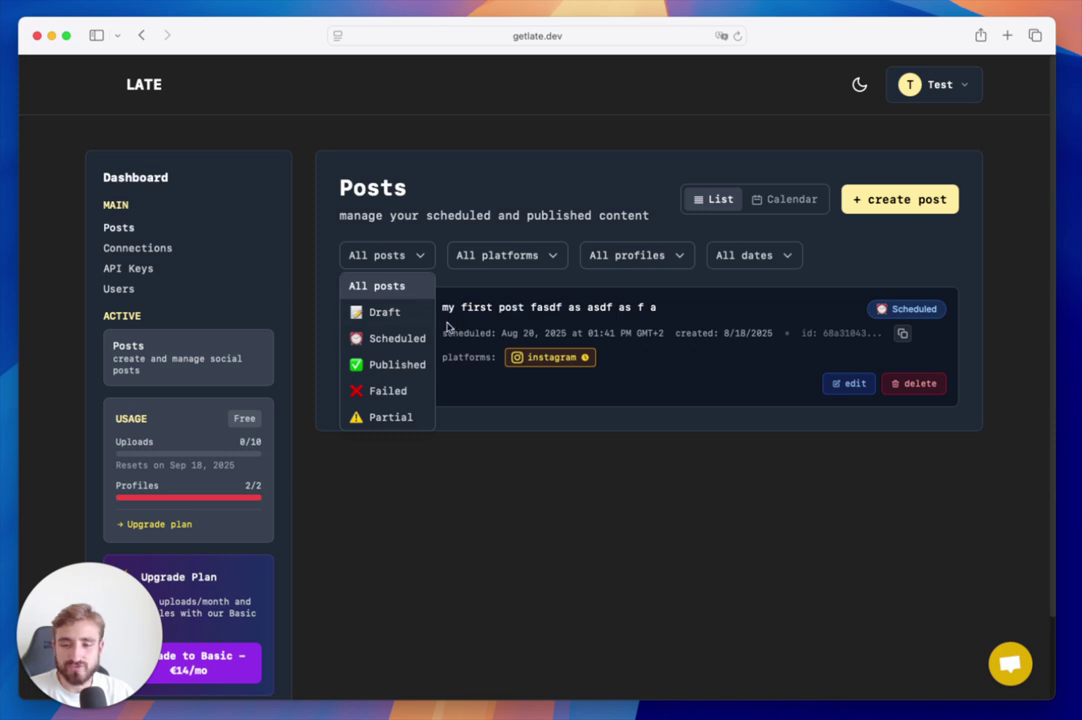
{"action": "left_click", "coordinate": [395, 338]}
{"action": "left_click", "coordinate": [444, 262]}
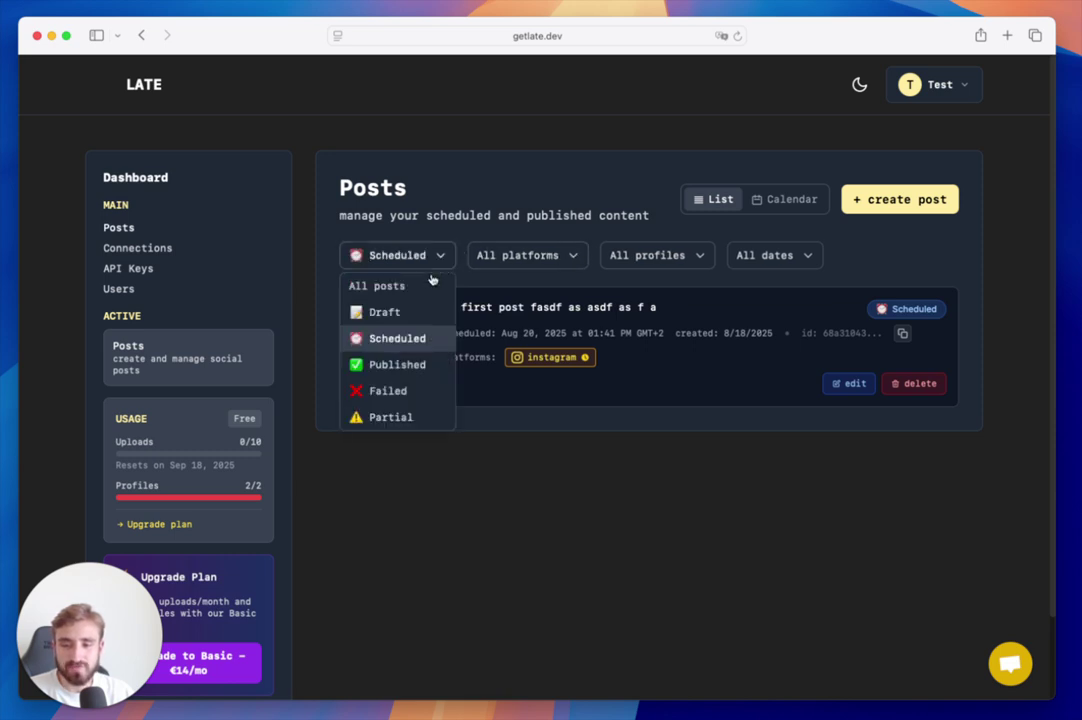
{"action": "left_click", "coordinate": [435, 283]}
Try Facebook in the platform filter, reset it to All, and check the profile and date filters
{"action": "left_click", "coordinate": [546, 262]}
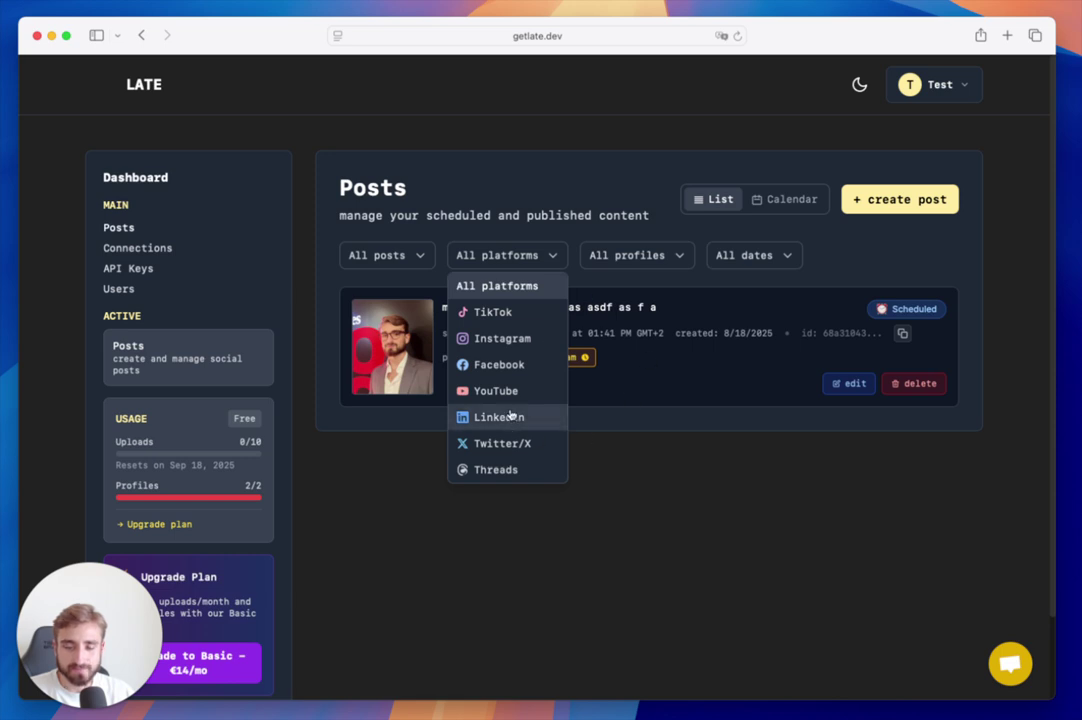
{"action": "left_click", "coordinate": [505, 365]}
{"action": "left_click", "coordinate": [501, 259]}
{"action": "left_click", "coordinate": [489, 289]}
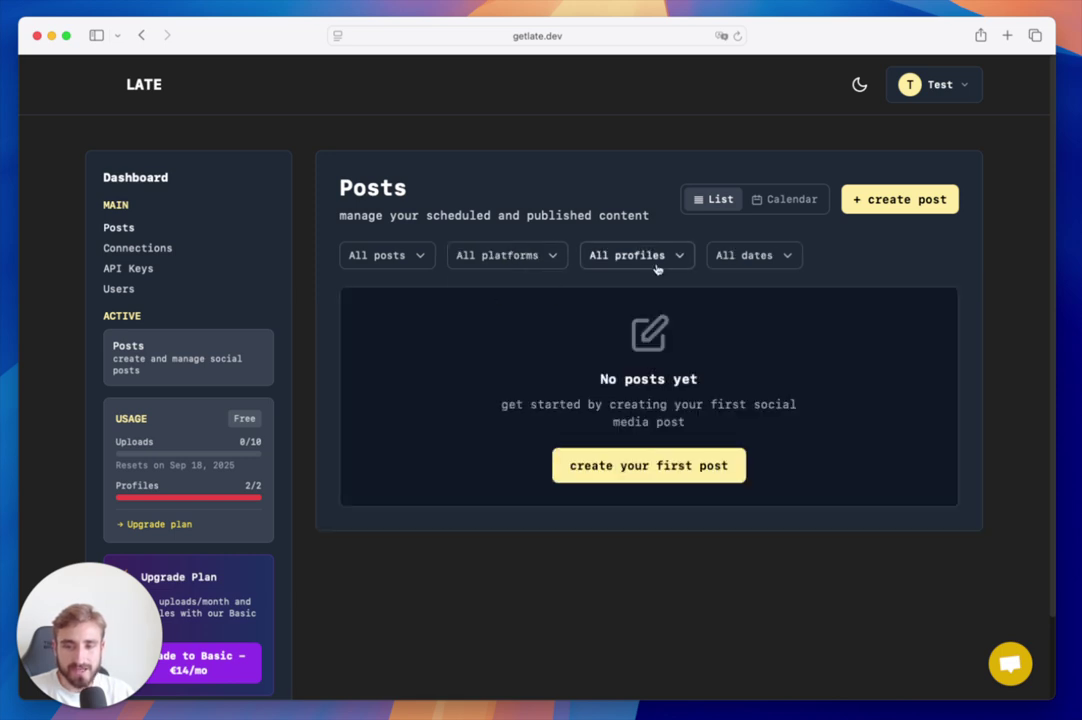
{"action": "left_click", "coordinate": [655, 262]}
{"action": "left_click", "coordinate": [748, 256]}
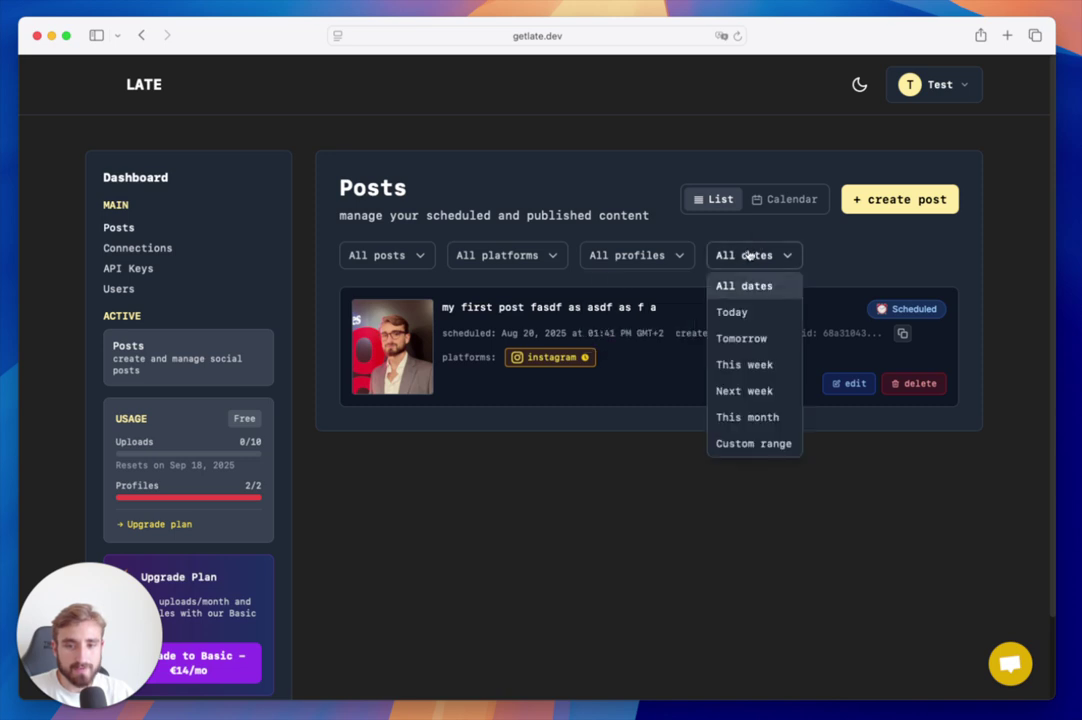
{"action": "left_click", "coordinate": [855, 261]}
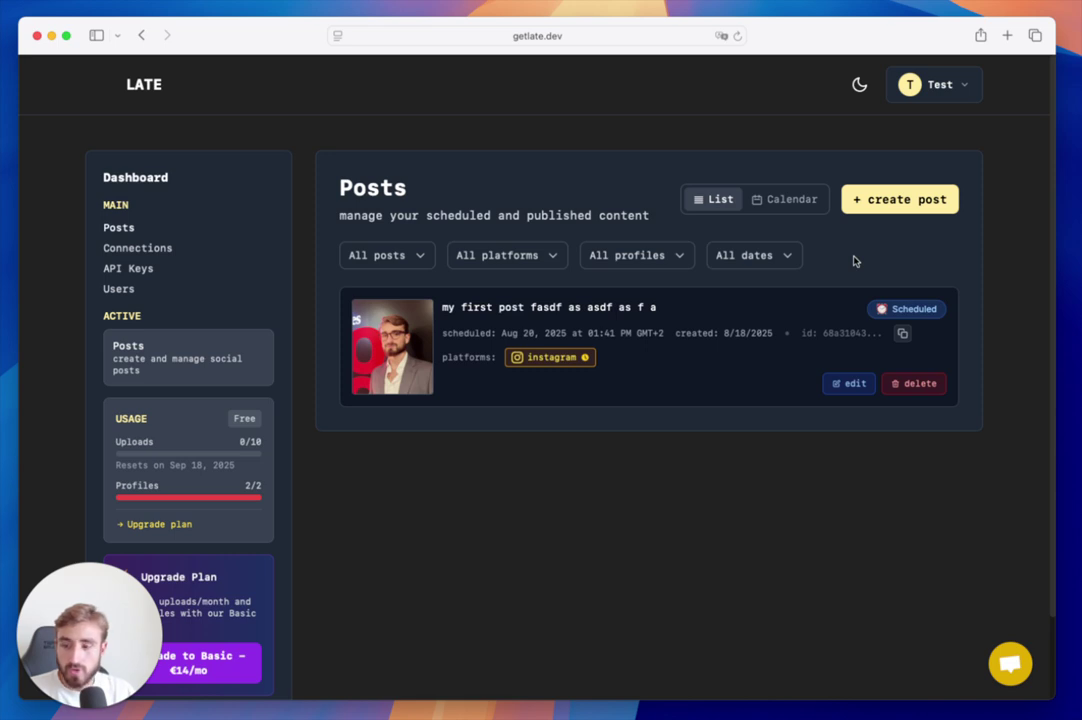
{"action": "left_click", "coordinate": [859, 85]}
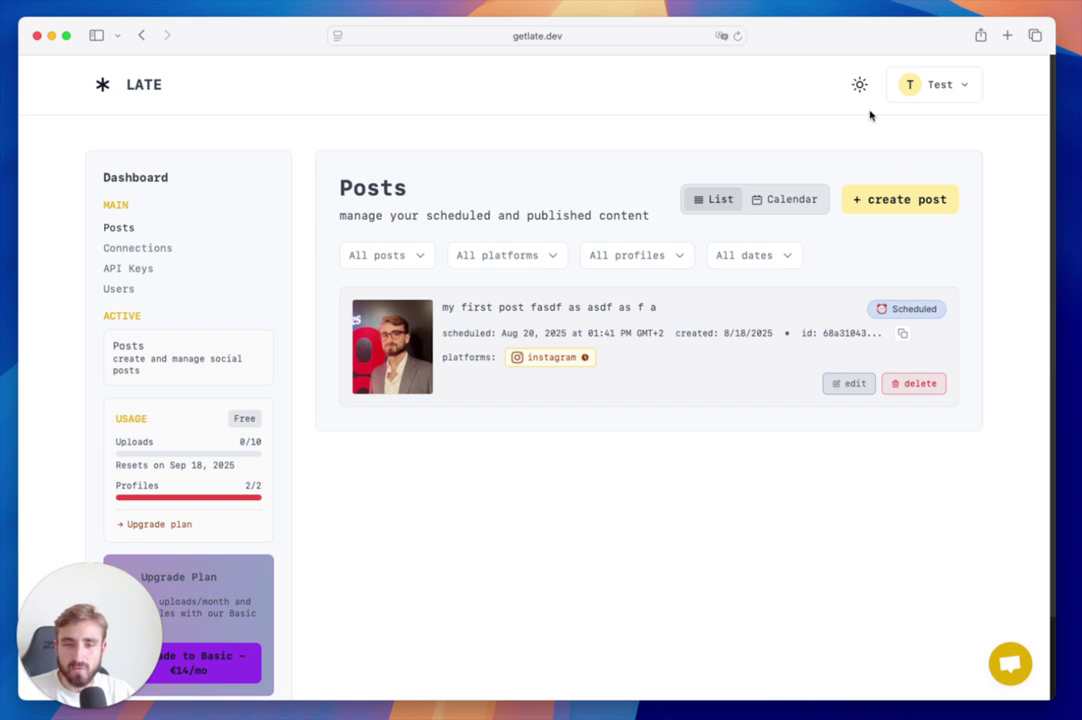
{"action": "left_click", "coordinate": [859, 85]}
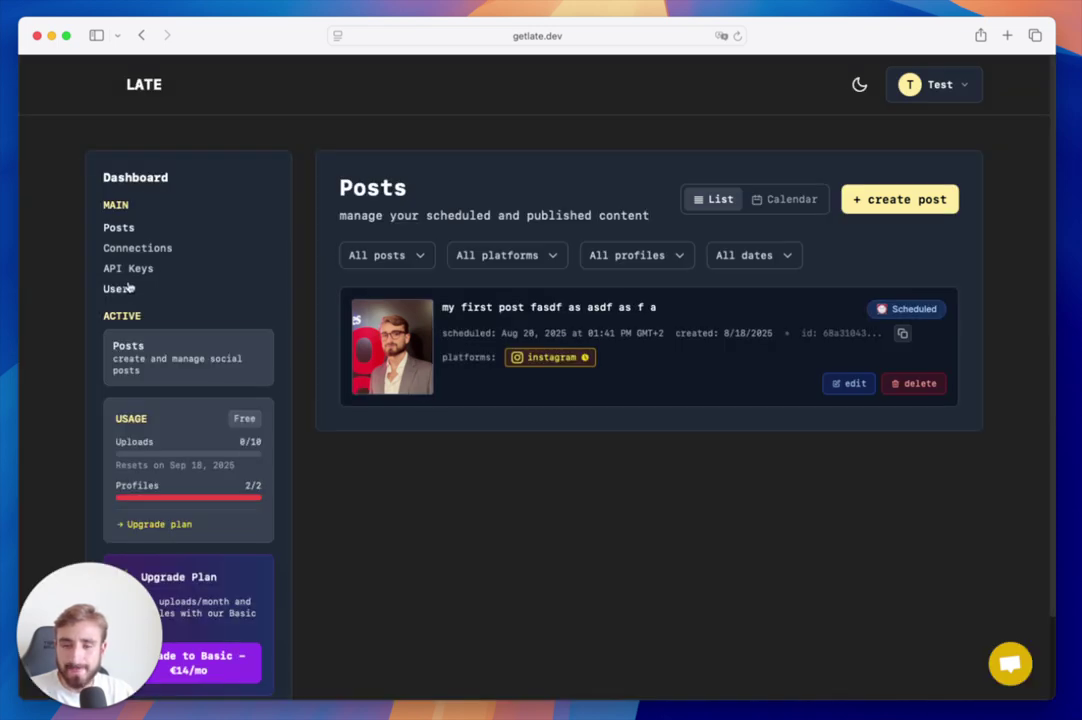
Create a new post targeted at the Instagram account and bring up the media file chooser
{"action": "left_click", "coordinate": [939, 213]}
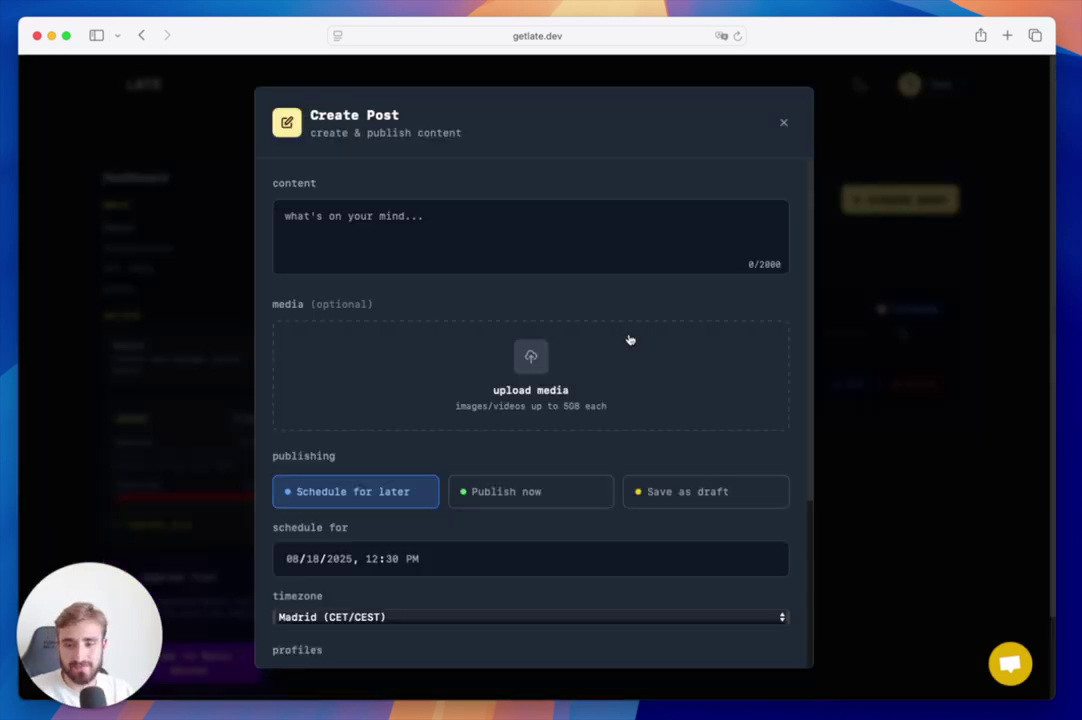
{"action": "scroll", "coordinate": [575, 350], "scroll_direction": "down", "scroll_amount": 4}
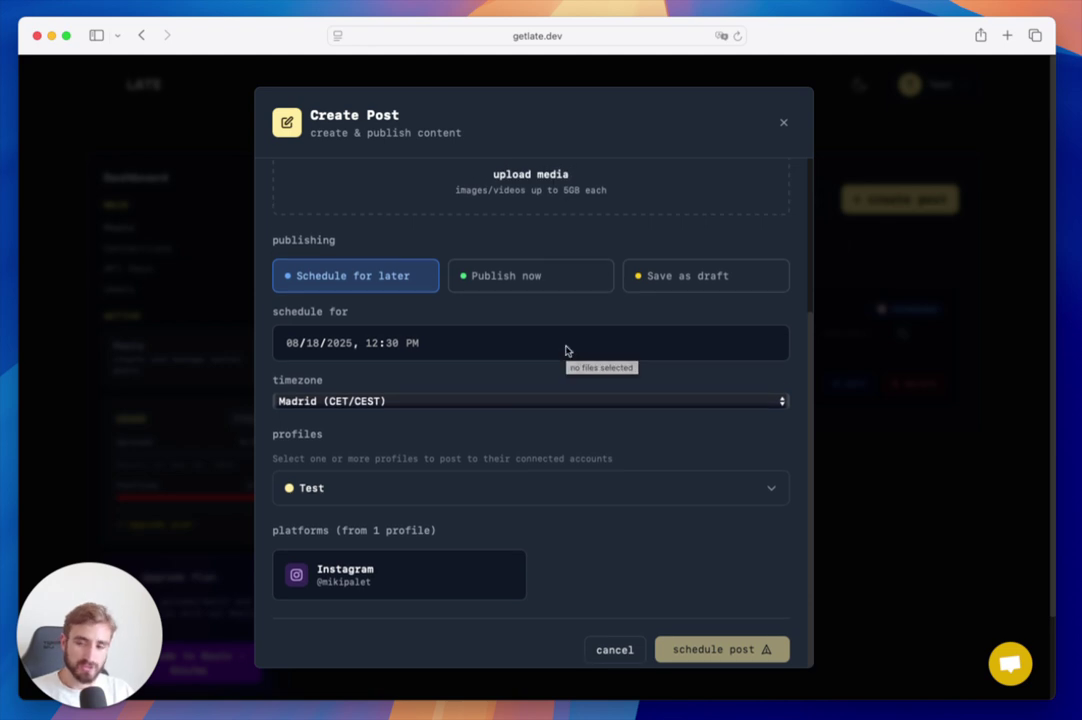
{"action": "scroll", "coordinate": [565, 350], "scroll_direction": "up", "scroll_amount": 4}
{"action": "scroll", "coordinate": [566, 351], "scroll_direction": "down", "scroll_amount": 4}
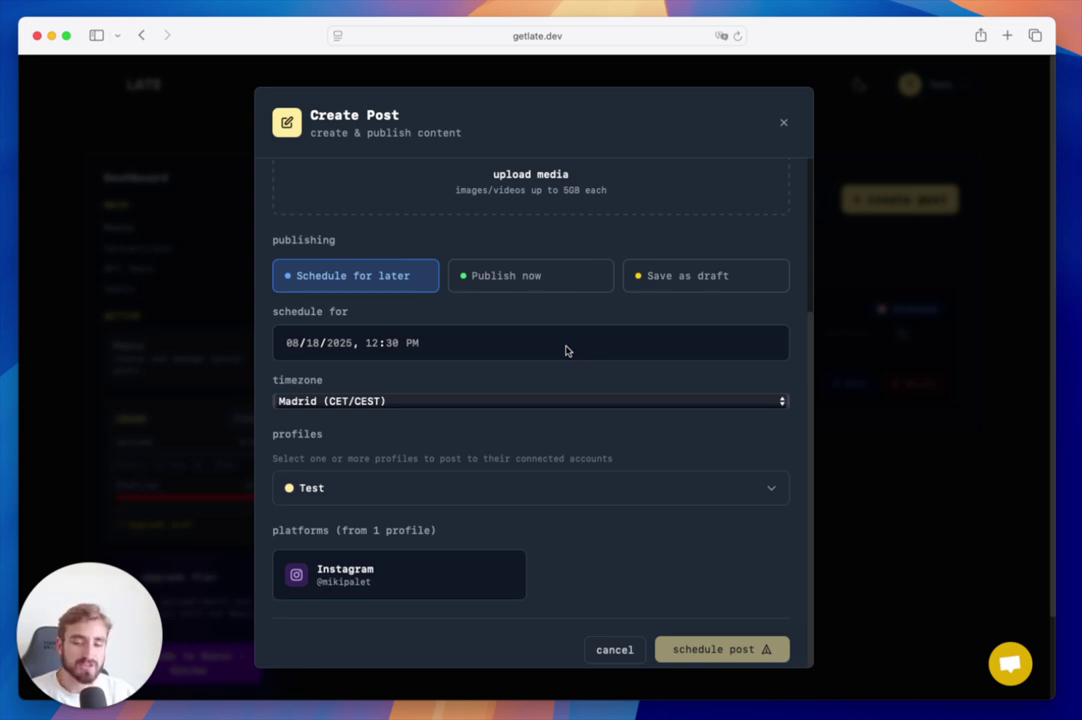
{"action": "left_click", "coordinate": [452, 594]}
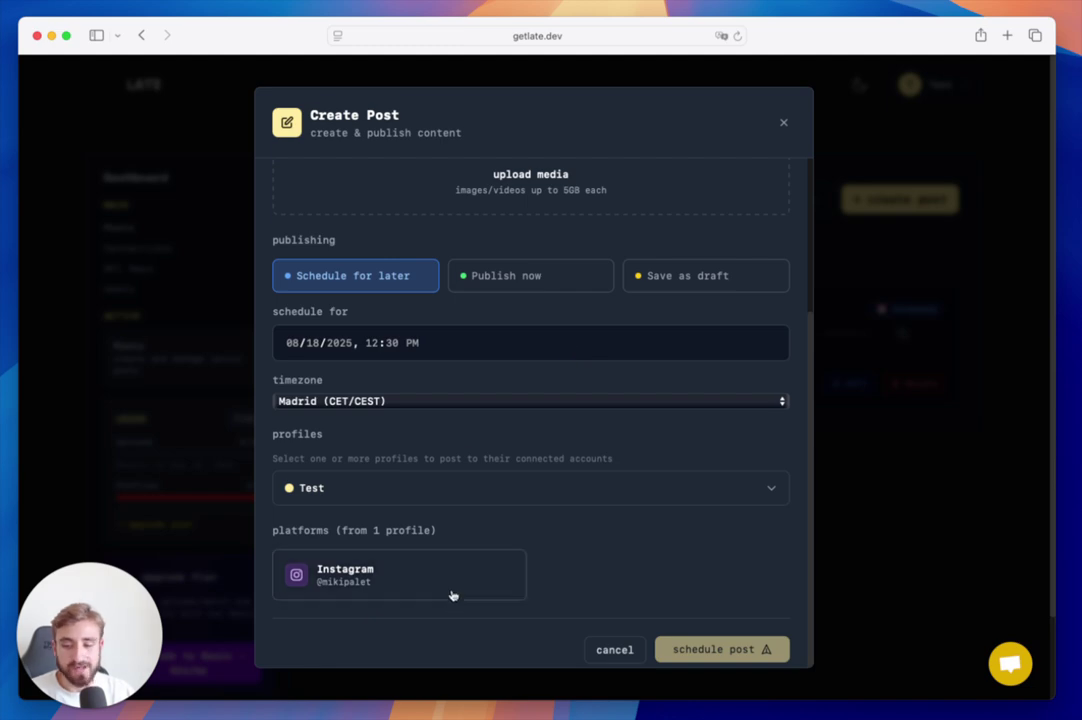
{"action": "scroll", "coordinate": [453, 594], "scroll_direction": "down", "scroll_amount": 4}
{"action": "scroll", "coordinate": [461, 384], "scroll_direction": "up", "scroll_amount": 4}
{"action": "scroll", "coordinate": [461, 384], "scroll_direction": "down", "scroll_amount": 4}
{"action": "scroll", "coordinate": [461, 384], "scroll_direction": "up", "scroll_amount": 4}
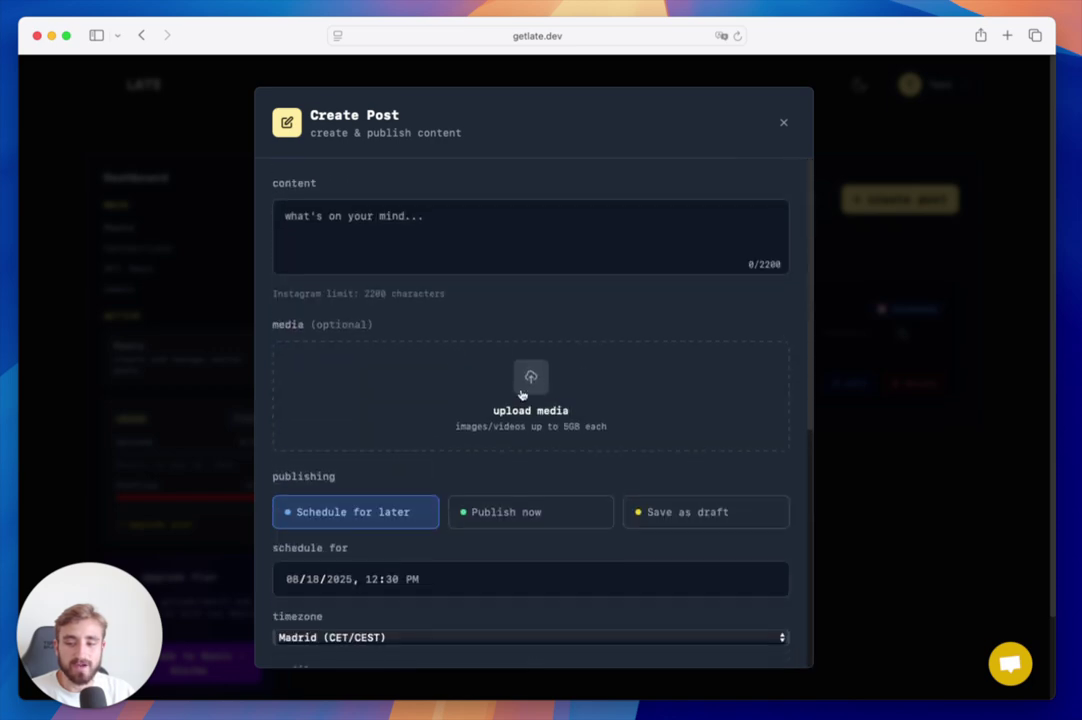
{"action": "left_click", "coordinate": [524, 394]}
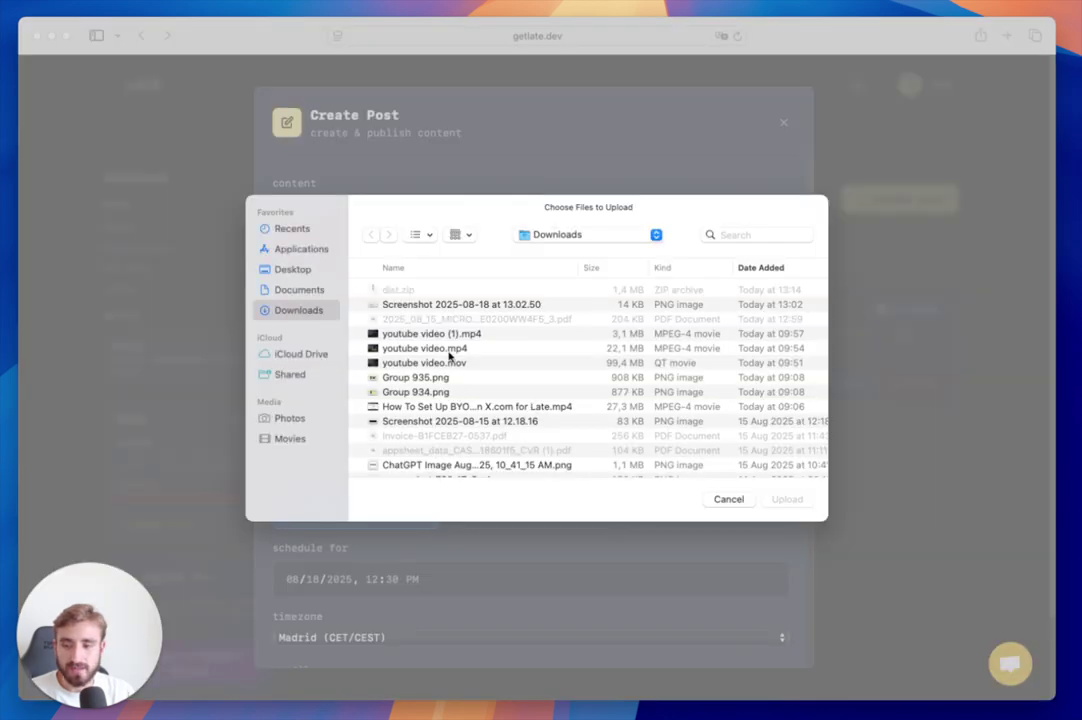
Attach the max_magier_testimonial copy.MP4 video and caption the post 'test video'
{"action": "scroll", "coordinate": [449, 355], "scroll_direction": "down", "scroll_amount": 5}
{"action": "left_click", "coordinate": [452, 416]}
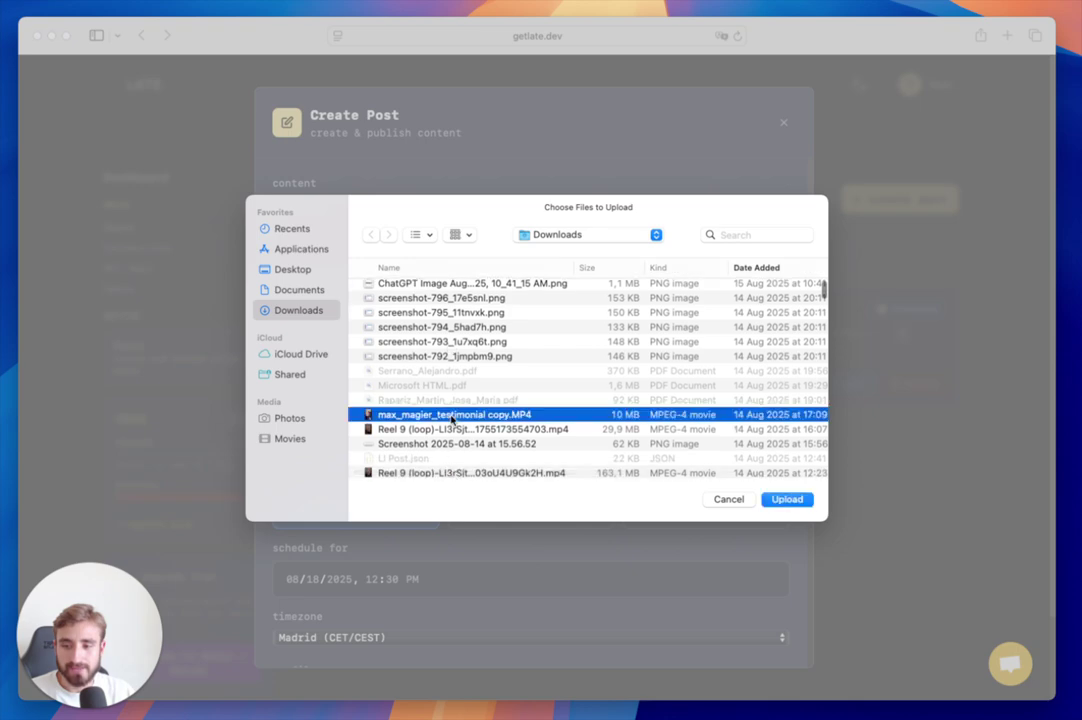
{"action": "double_click", "coordinate": [452, 416]}
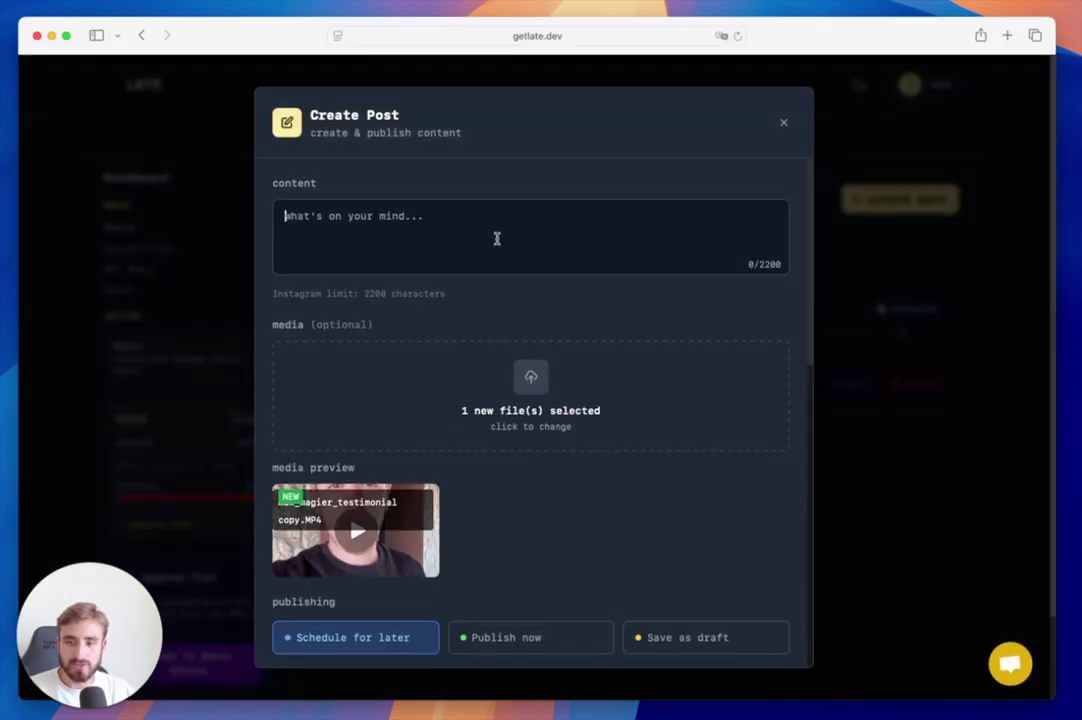
{"action": "type", "text": "test video"}
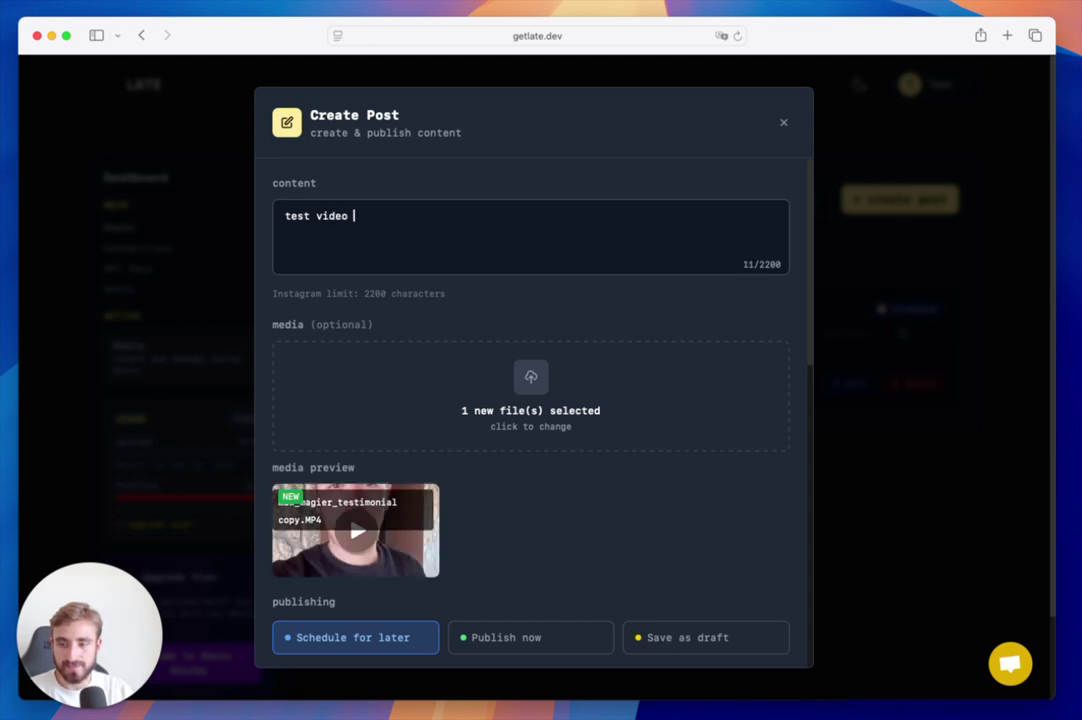
Switch the Instagram content type from Reel to Story
{"action": "scroll", "coordinate": [530, 400], "scroll_direction": "down", "scroll_amount": 10}
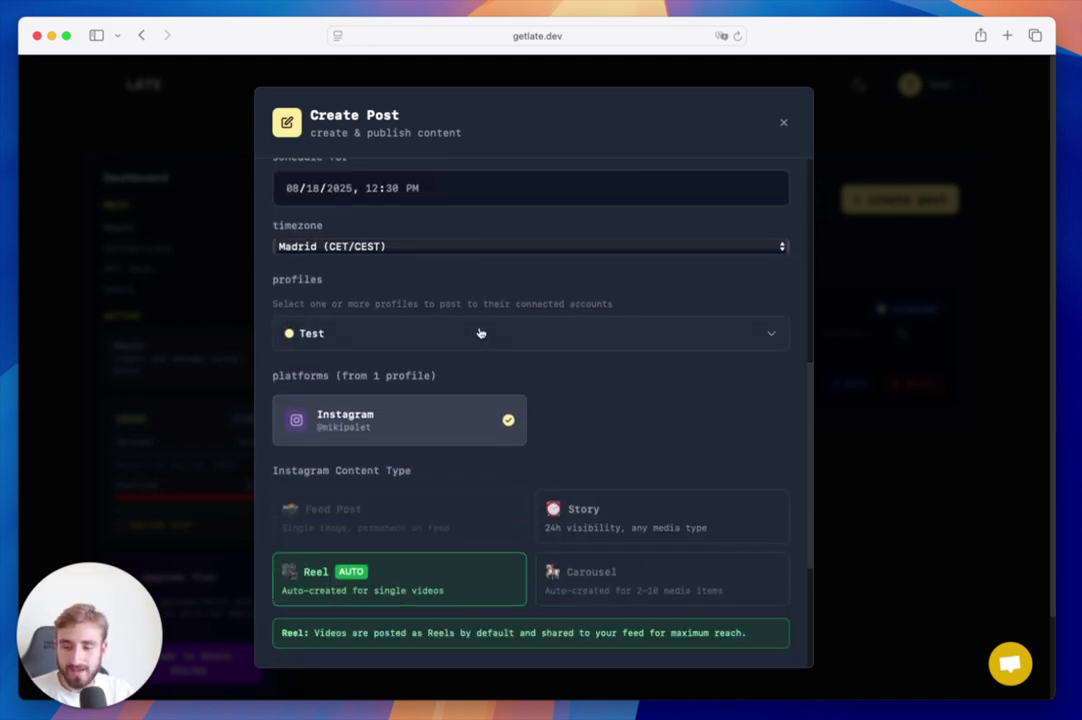
{"action": "scroll", "coordinate": [478, 331], "scroll_direction": "down", "scroll_amount": 3}
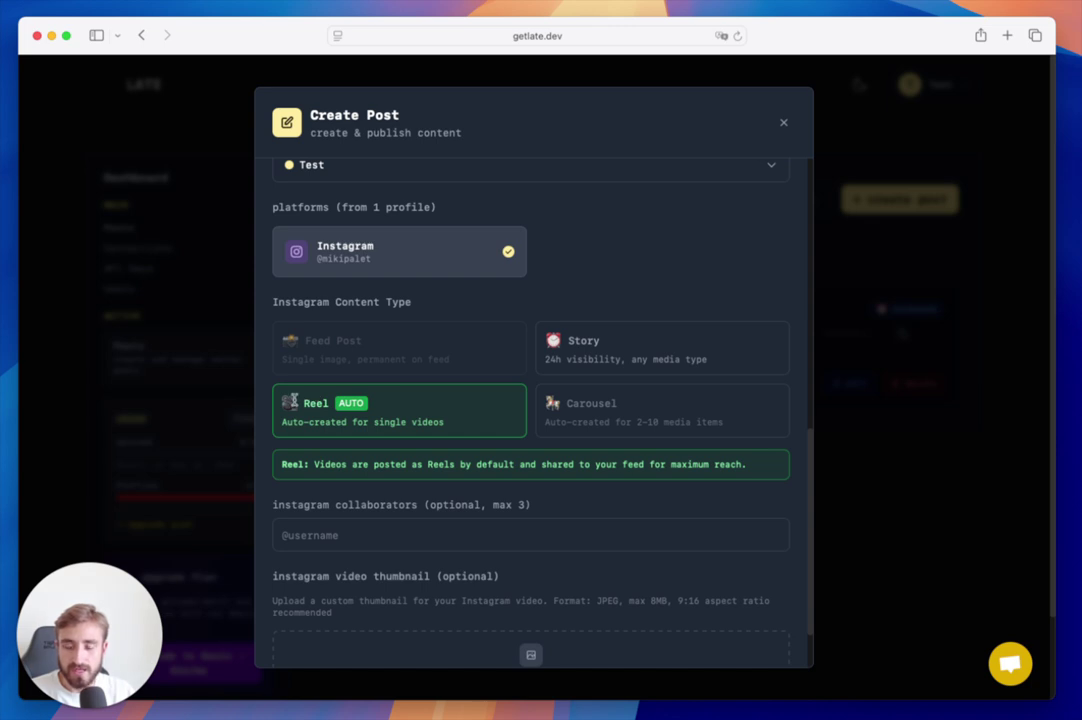
{"action": "left_click_drag", "start_coordinate": [293, 400], "coordinate": [439, 434]}
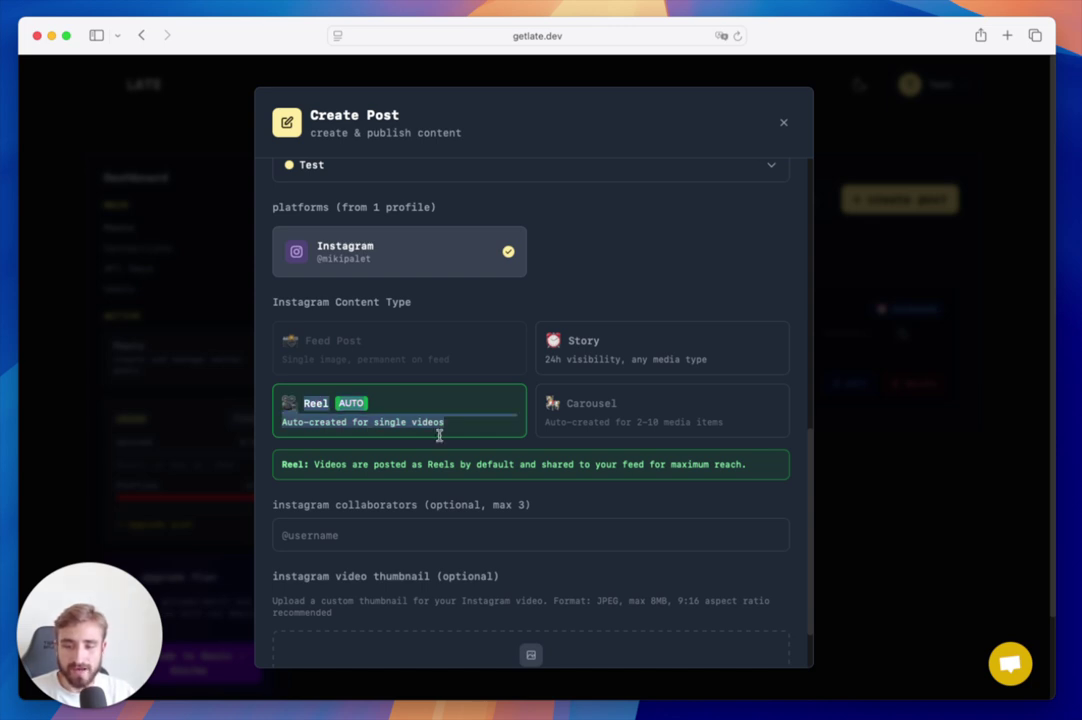
{"action": "left_click", "coordinate": [623, 348]}
{"action": "left_click", "coordinate": [658, 397]}
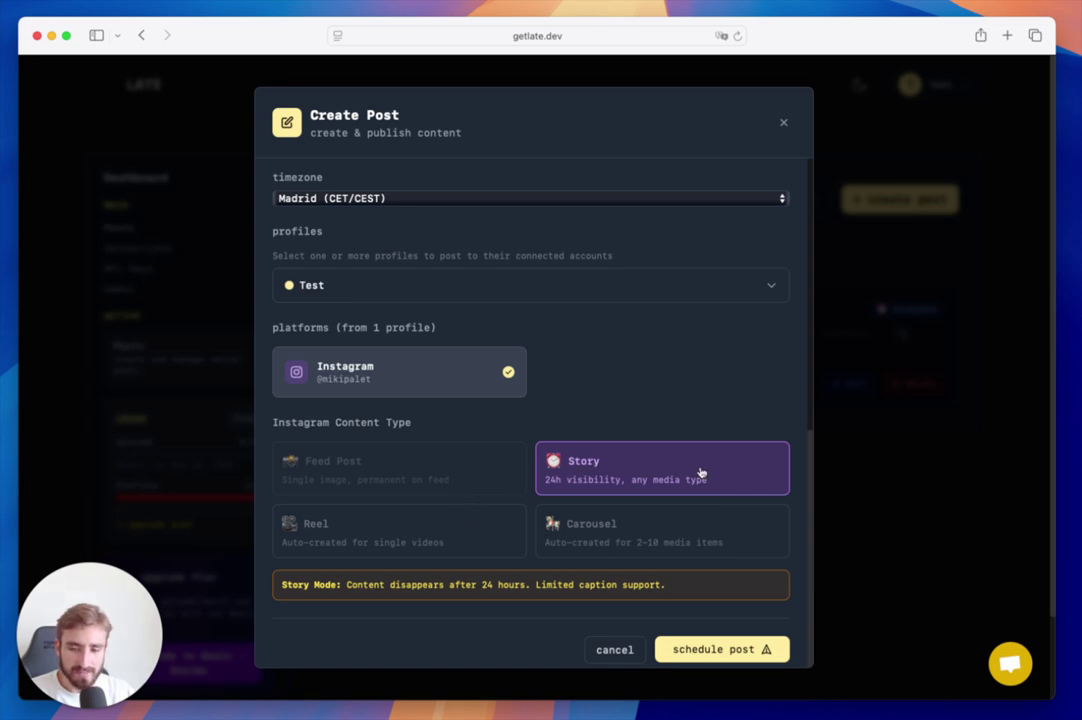
{"action": "scroll", "coordinate": [700, 472], "scroll_direction": "up", "scroll_amount": 10}
{"action": "scroll", "coordinate": [700, 472], "scroll_direction": "down", "scroll_amount": 10}
{"action": "scroll", "coordinate": [700, 472], "scroll_direction": "up", "scroll_amount": 5}
{"action": "scroll", "coordinate": [700, 472], "scroll_direction": "down", "scroll_amount": 5}
Discard the new post and delete the scheduled post, leaving No posts yet
{"action": "left_click", "coordinate": [615, 646]}
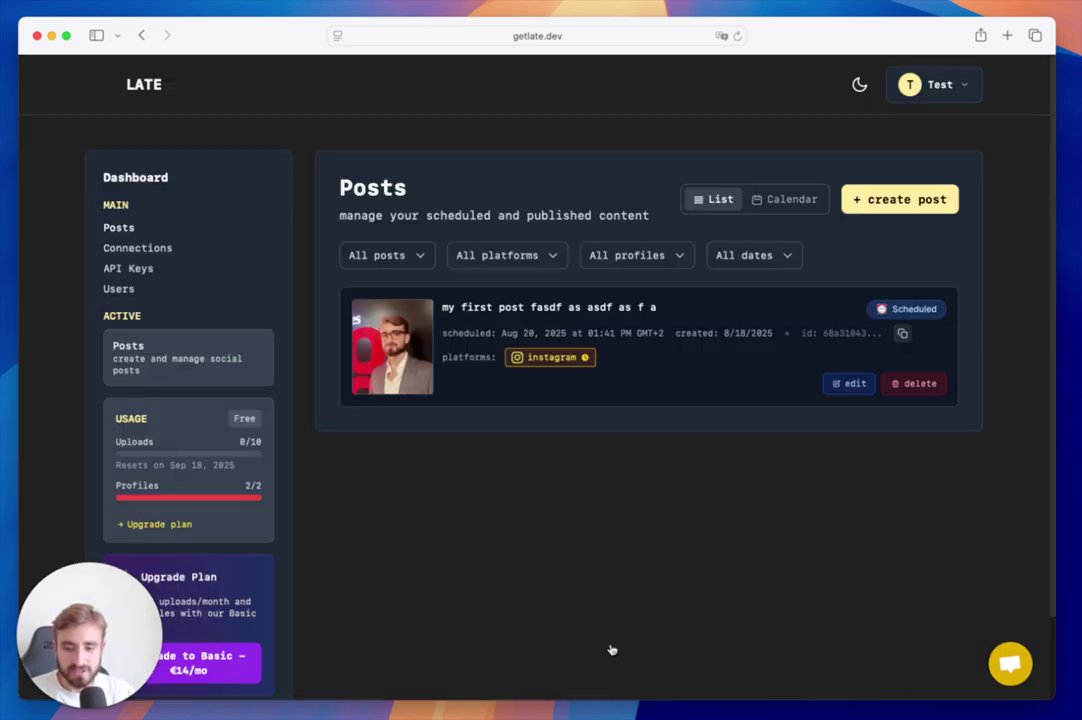
{"action": "left_click", "coordinate": [898, 383]}
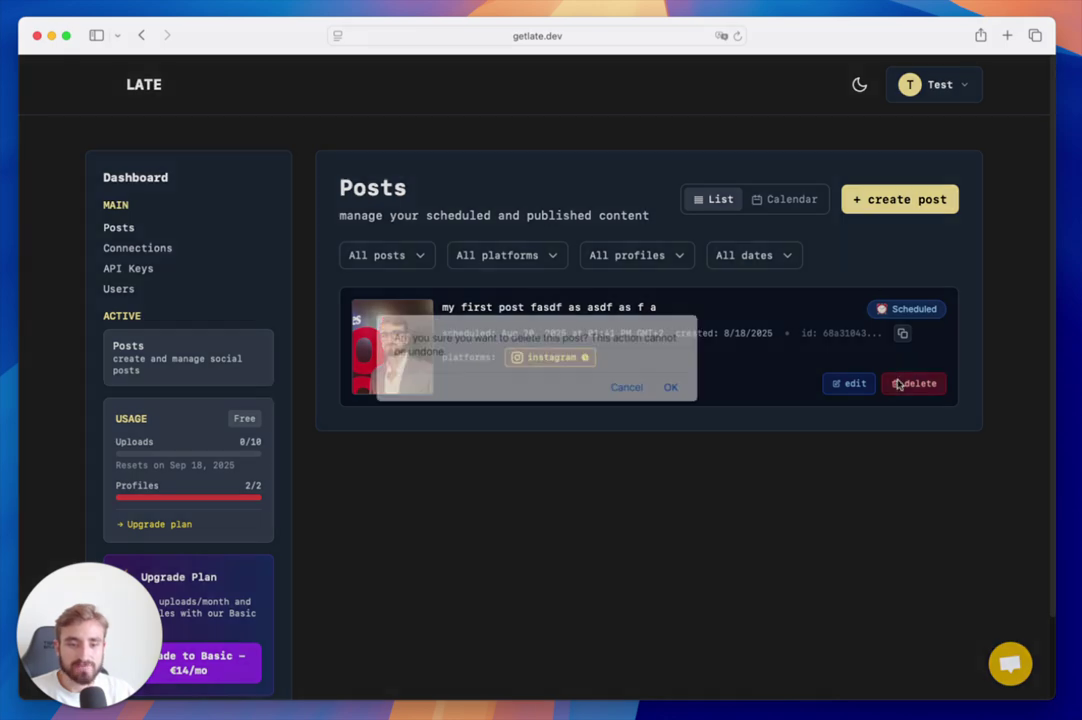
{"action": "left_click", "coordinate": [669, 386]}
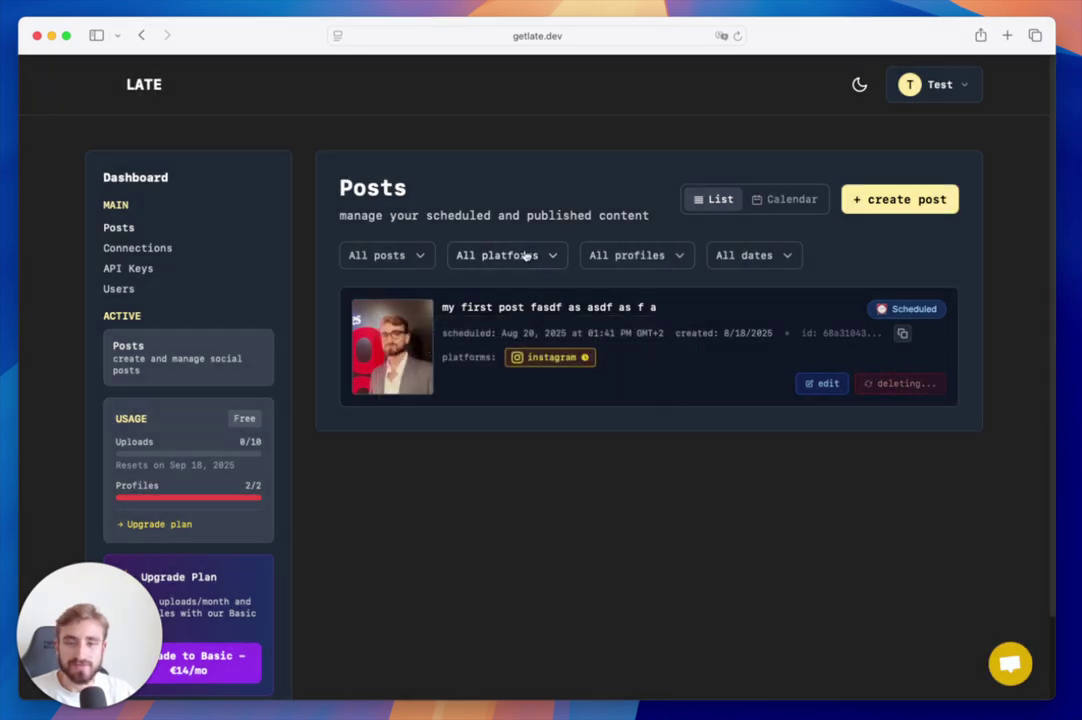
{"action": "left_click", "coordinate": [135, 270]}
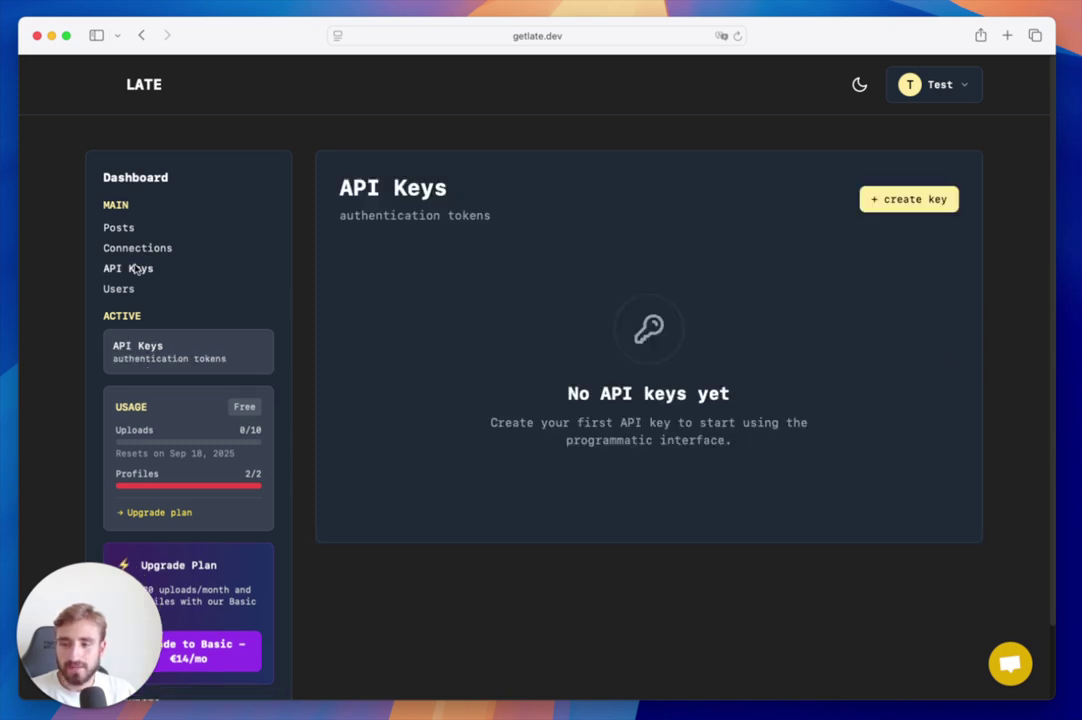
Point out the account usage figures, including the 0/10 uploads count
{"action": "left_click_drag", "start_coordinate": [101, 401], "coordinate": [277, 505]}
{"action": "left_click", "coordinate": [255, 428]}
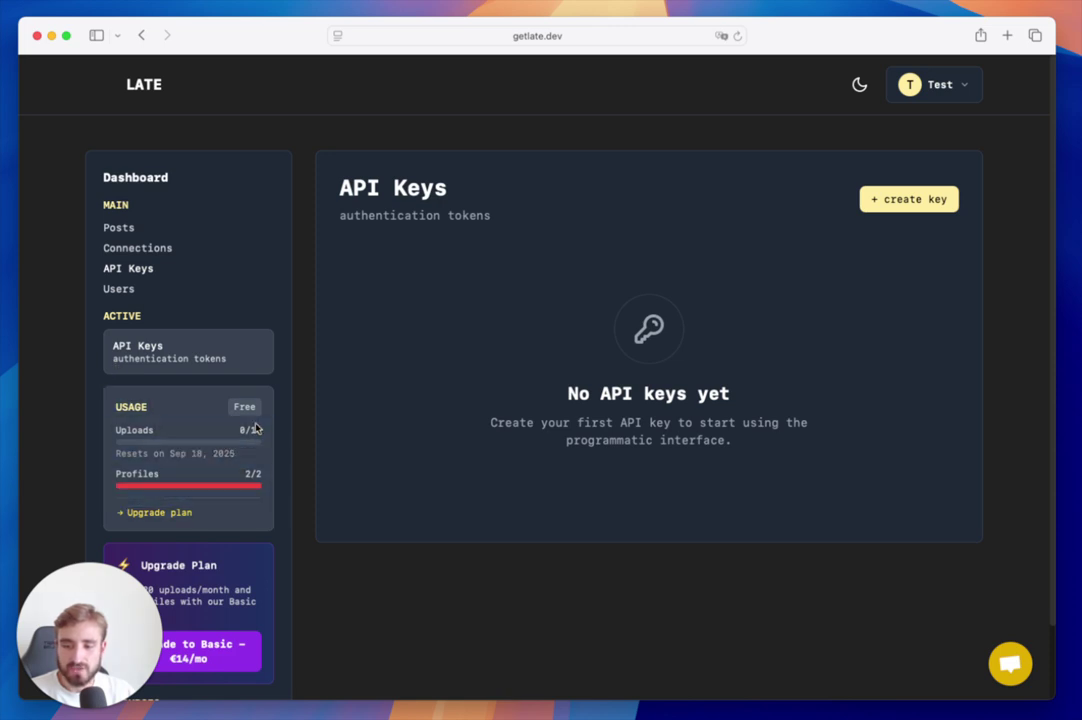
{"action": "double_click", "coordinate": [253, 431]}
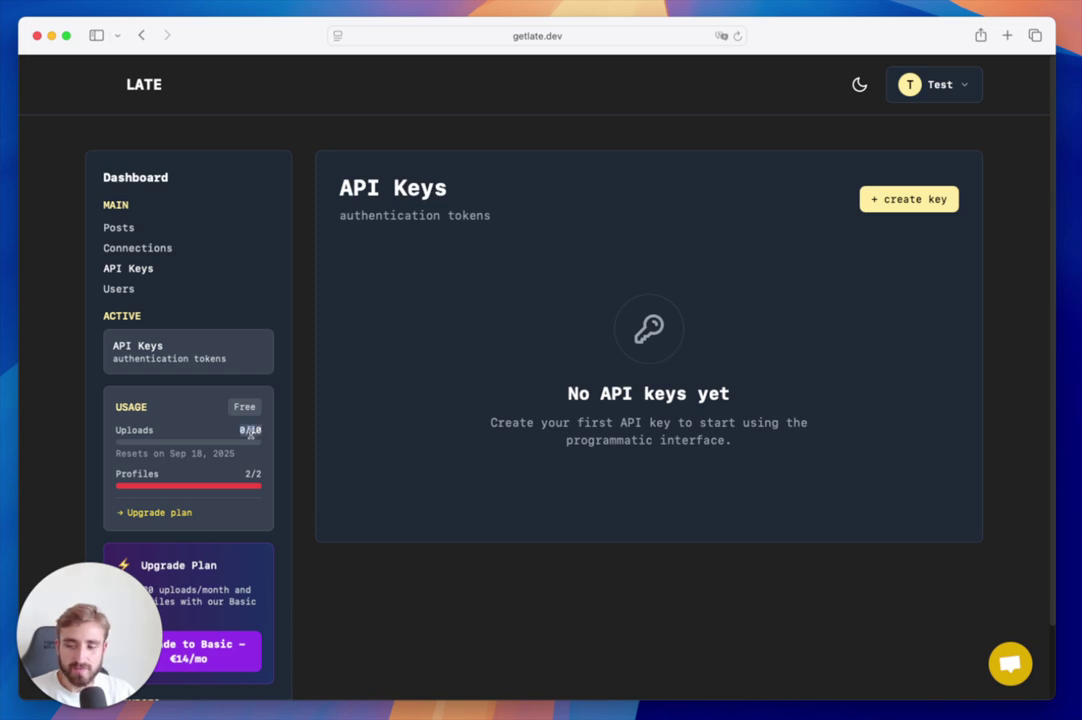
{"action": "left_click", "coordinate": [235, 428]}
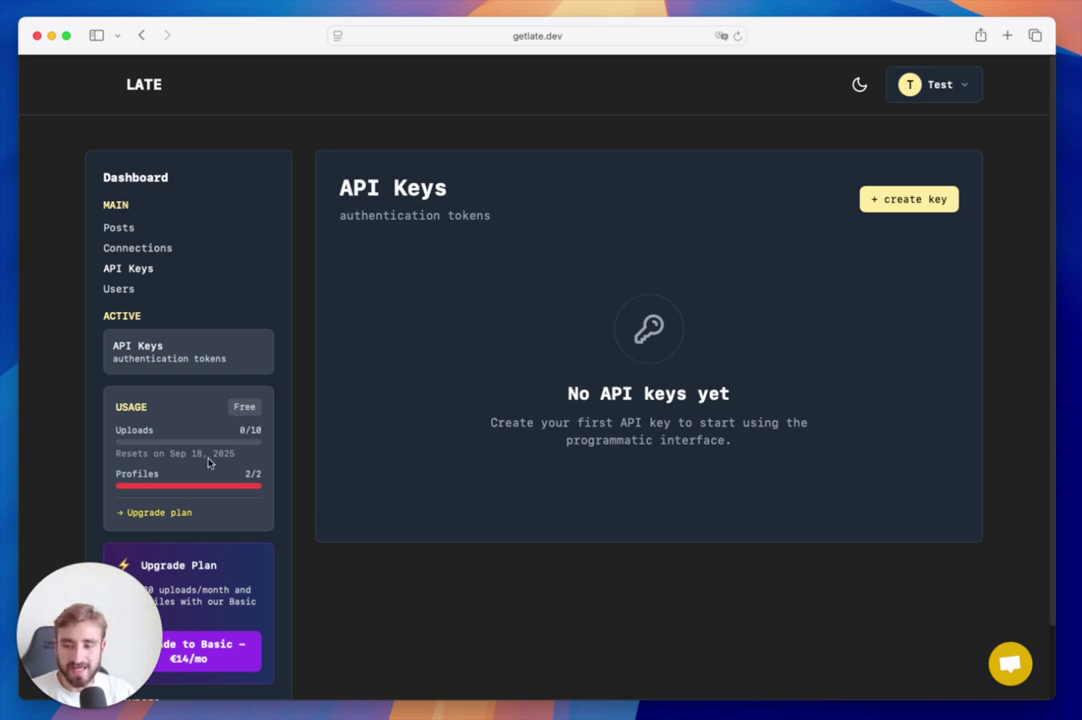
{"action": "scroll", "coordinate": [191, 485], "scroll_direction": "down", "scroll_amount": 2}
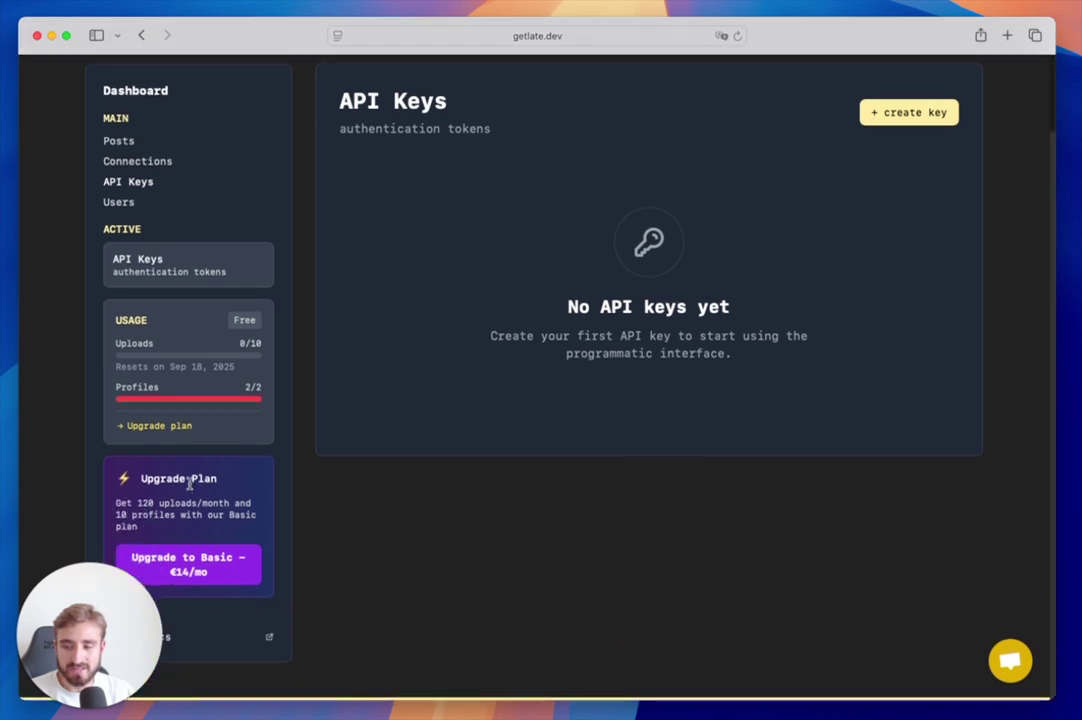
{"action": "scroll", "coordinate": [258, 493], "scroll_direction": "up", "scroll_amount": 2}
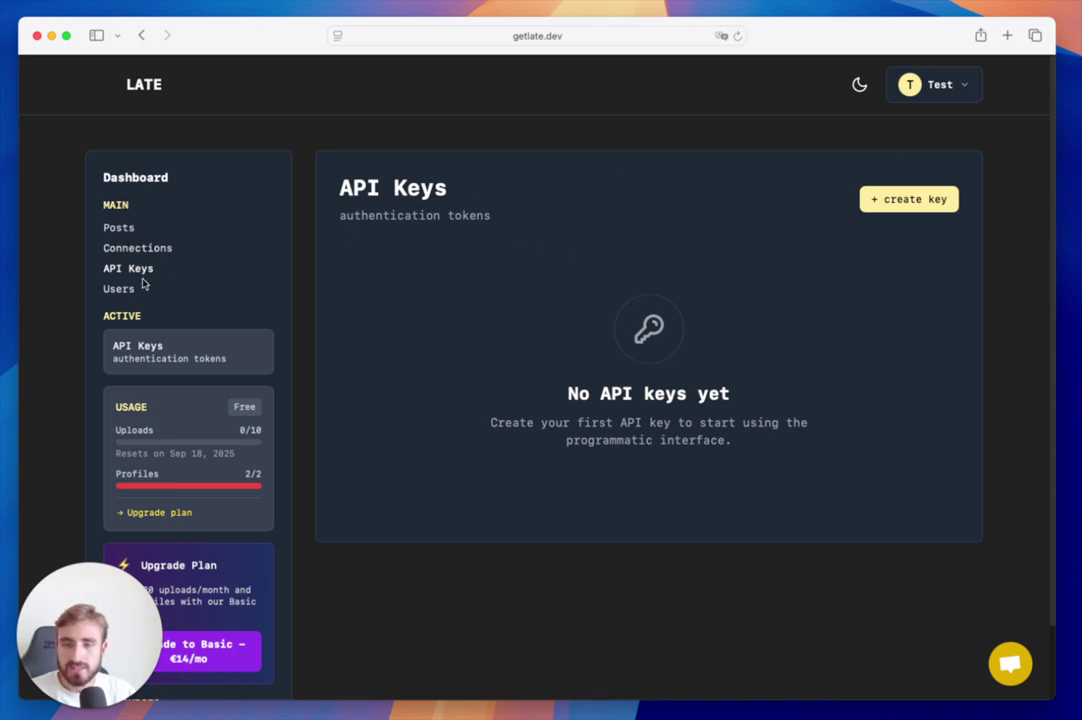
Show the empty API Keys panel, opening and cancelling the new key form
{"action": "left_click_drag", "start_coordinate": [302, 166], "coordinate": [522, 278]}
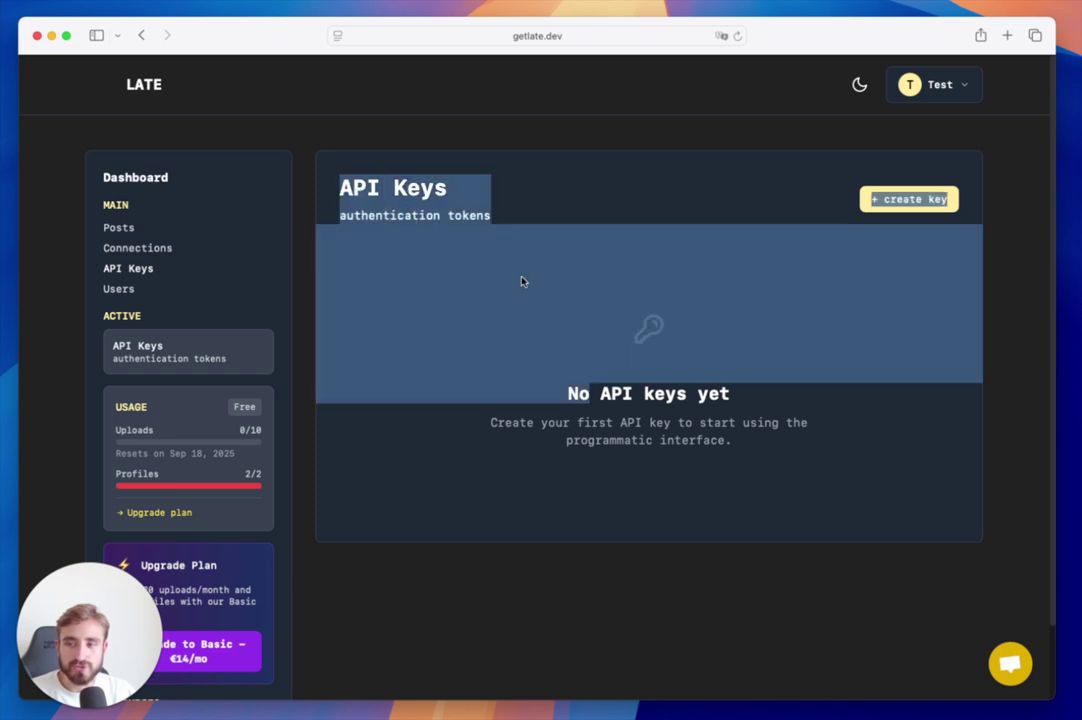
{"action": "left_click", "coordinate": [638, 196]}
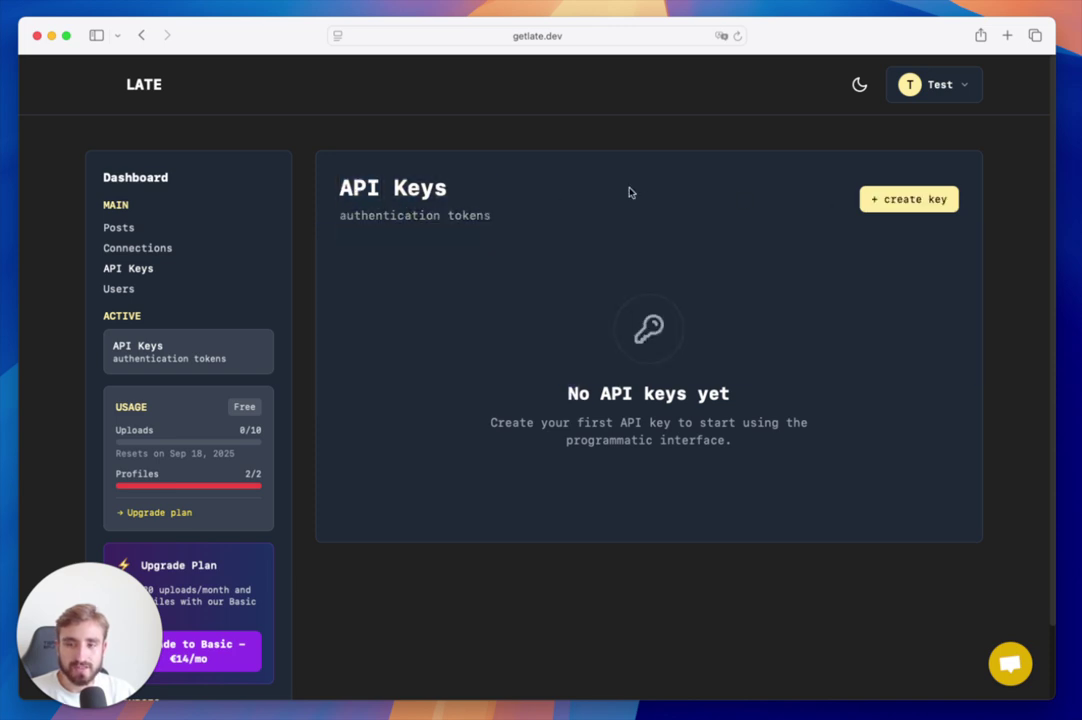
{"action": "left_click", "coordinate": [925, 199]}
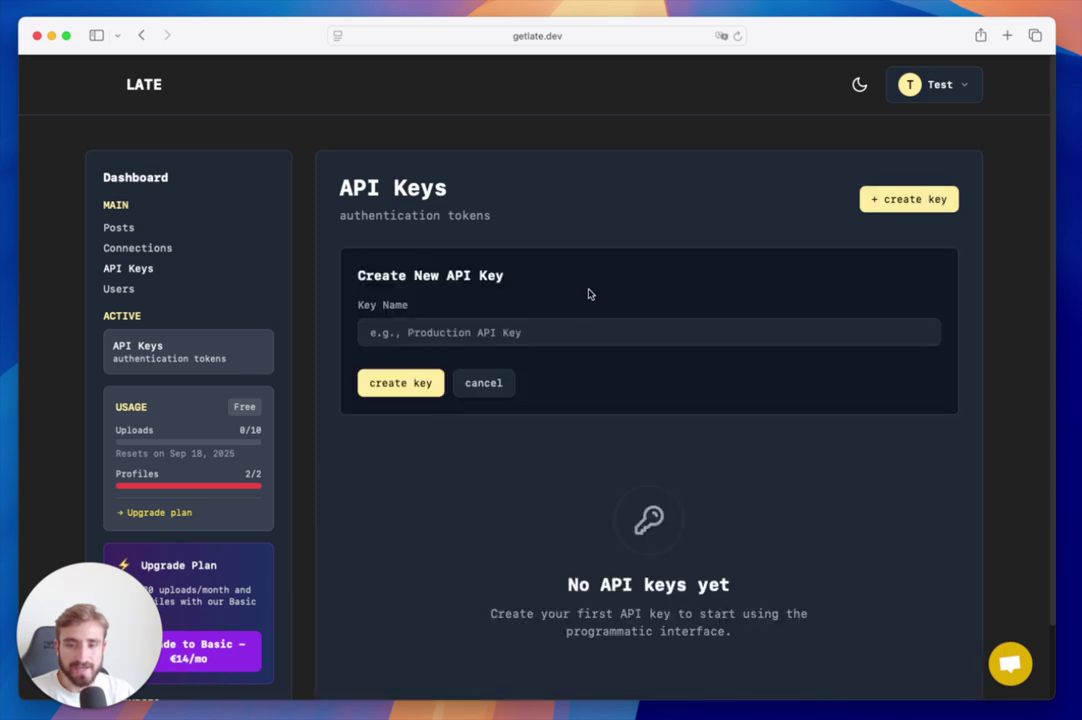
{"action": "left_click", "coordinate": [488, 382]}
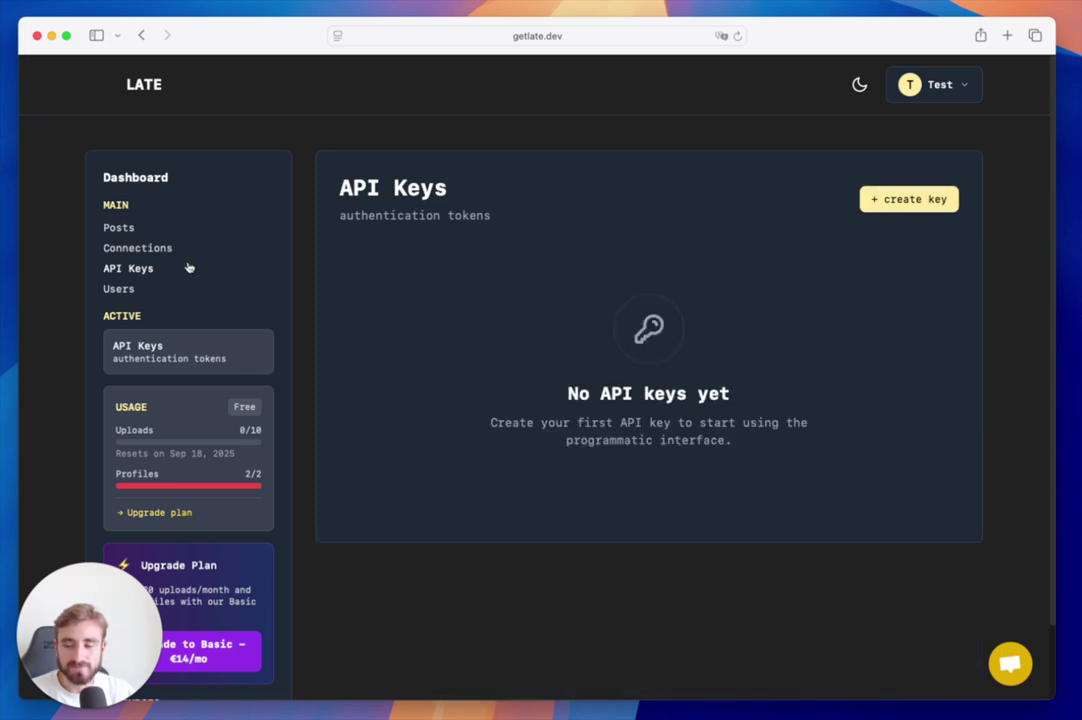
{"action": "left_click", "coordinate": [117, 288]}
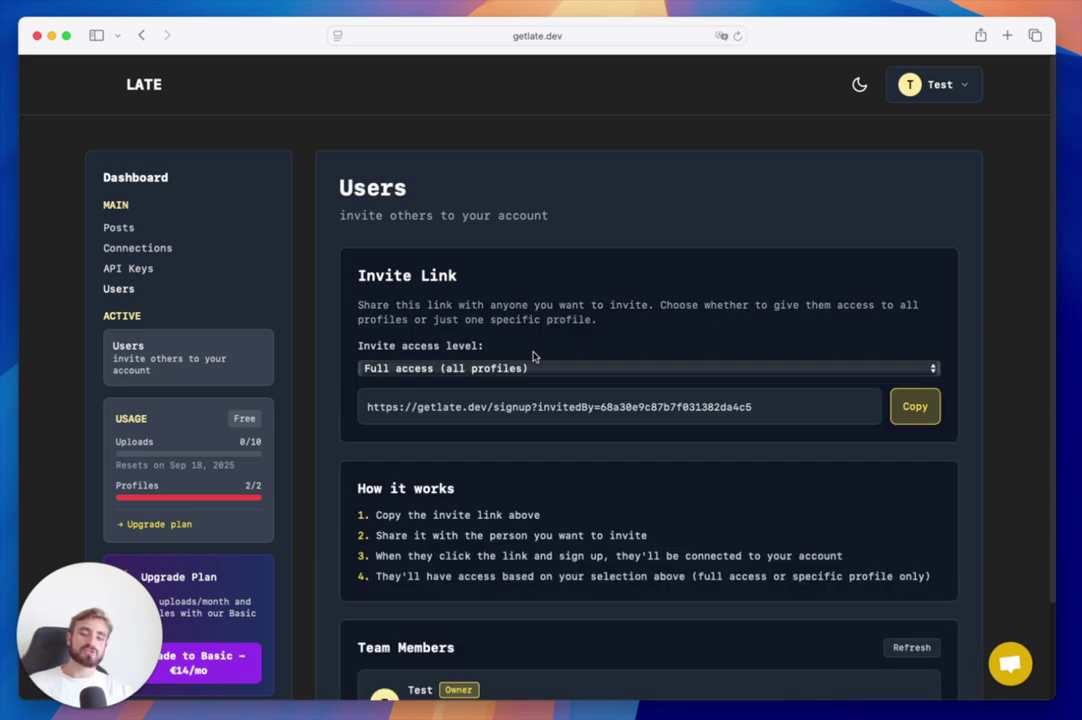
Leave the invite access level on Full access (all profiles)
{"action": "scroll", "coordinate": [533, 357], "scroll_direction": "down", "scroll_amount": 2}
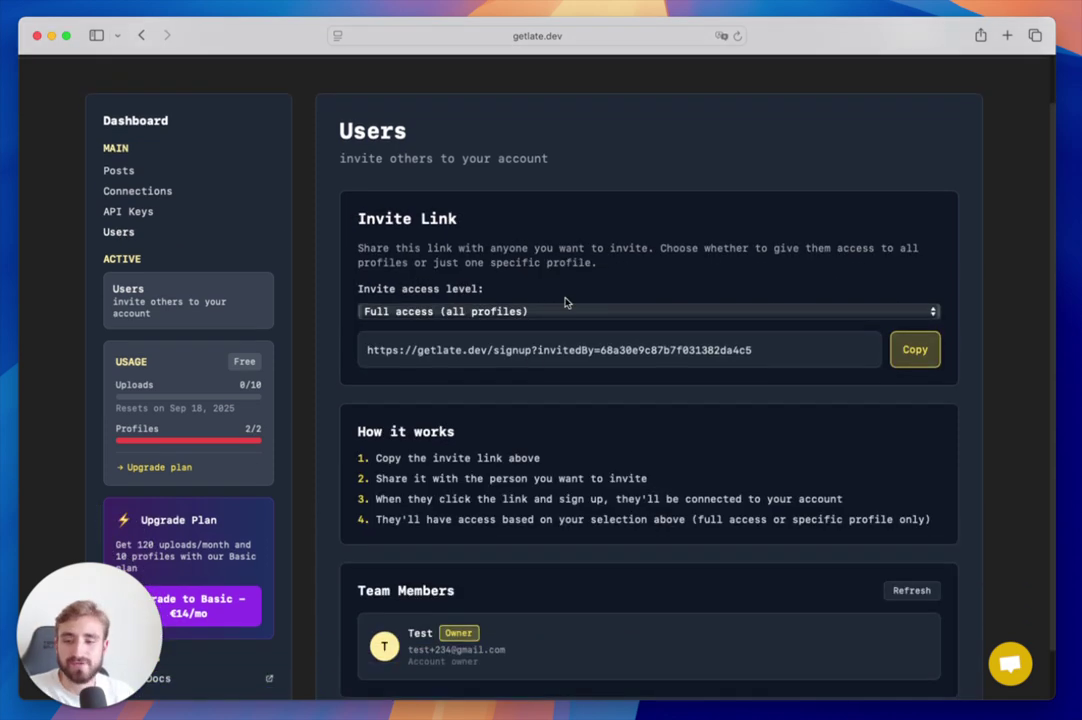
{"action": "left_click", "coordinate": [546, 306]}
{"action": "left_click", "coordinate": [547, 297]}
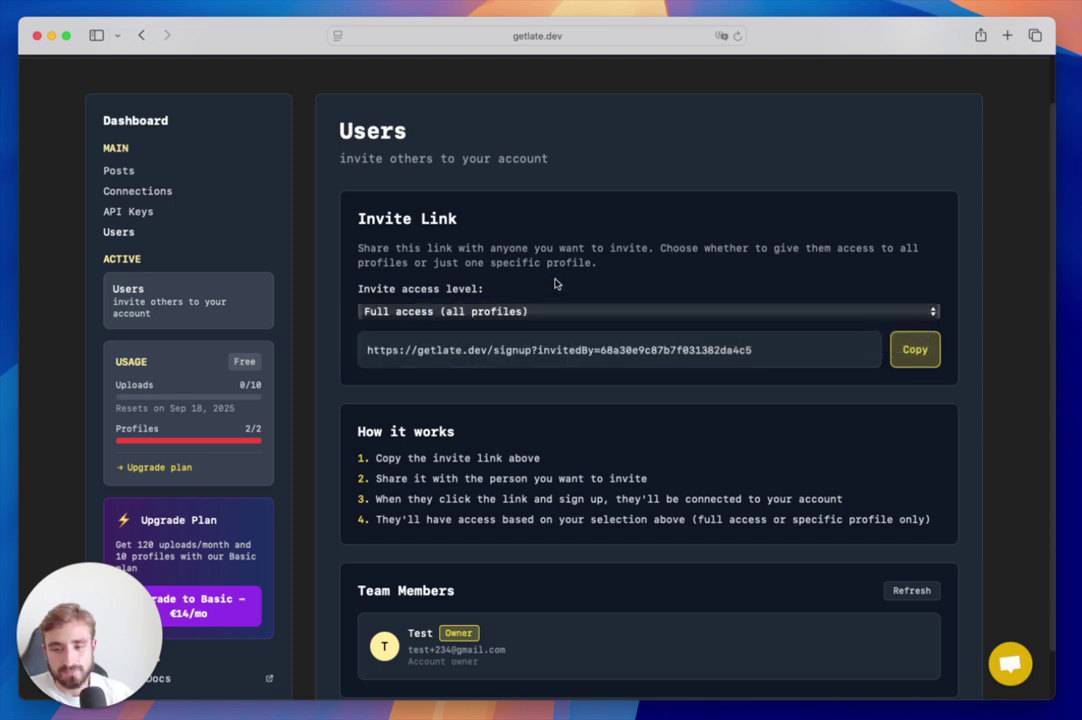
{"action": "left_click", "coordinate": [616, 314]}
{"action": "left_click", "coordinate": [610, 314]}
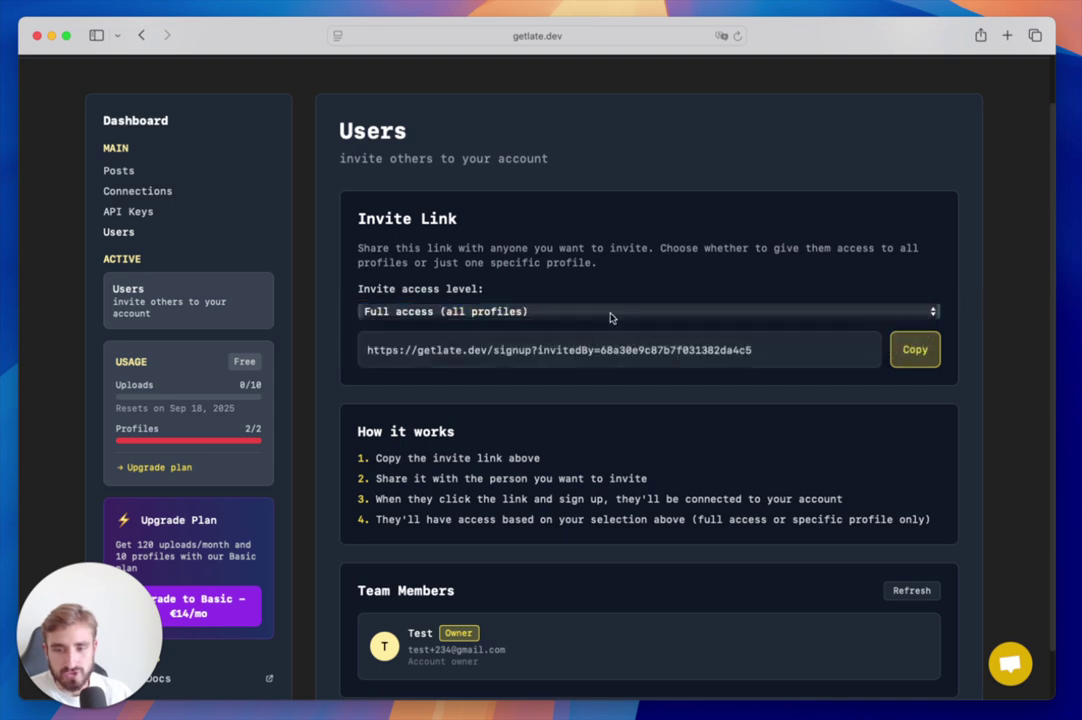
{"action": "scroll", "coordinate": [612, 318], "scroll_direction": "up", "scroll_amount": 2}
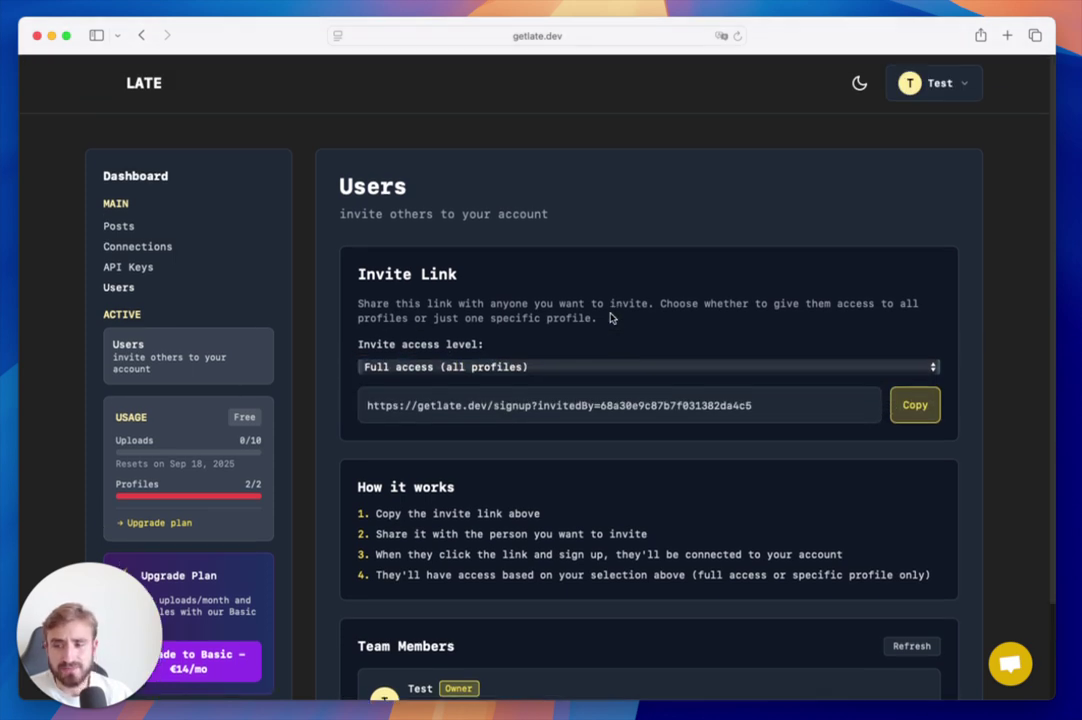
{"action": "scroll", "coordinate": [553, 345], "scroll_direction": "down", "scroll_amount": 3}
{"action": "scroll", "coordinate": [555, 346], "scroll_direction": "up", "scroll_amount": 4}
Copy the full-access invite link and point out the owner-only Team Members list
{"action": "left_click", "coordinate": [930, 410]}
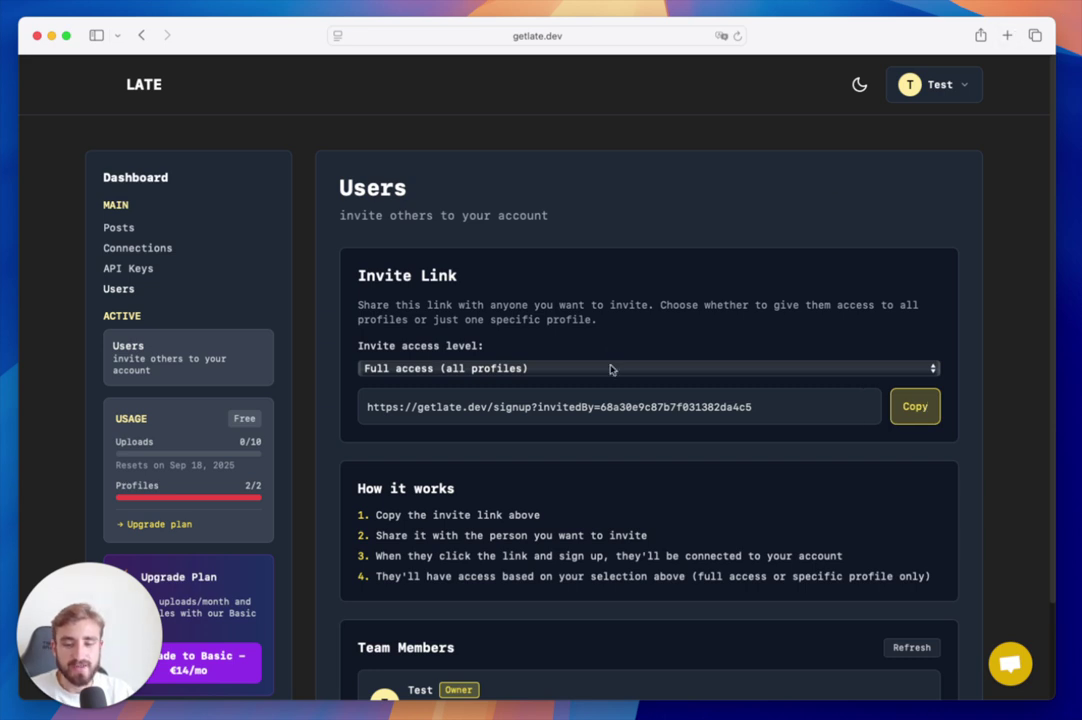
{"action": "scroll", "coordinate": [565, 440], "scroll_direction": "down", "scroll_amount": 3}
{"action": "scroll", "coordinate": [565, 440], "scroll_direction": "up", "scroll_amount": 1}
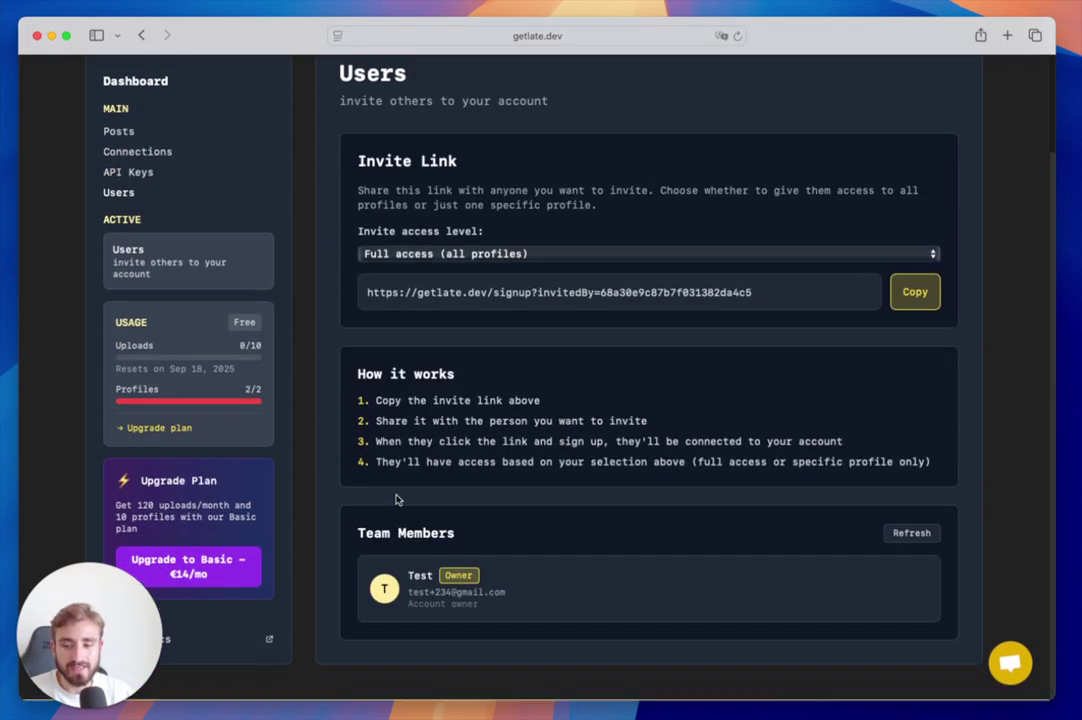
{"action": "left_click_drag", "start_coordinate": [354, 530], "coordinate": [573, 536]}
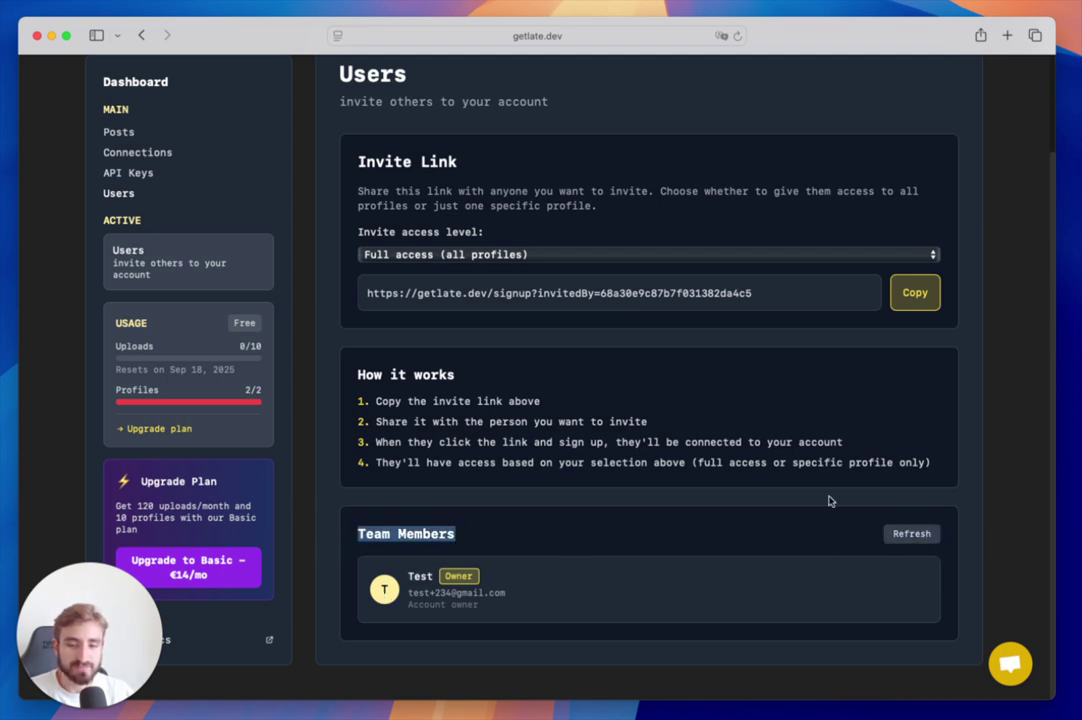
{"action": "left_click", "coordinate": [476, 536]}
{"action": "scroll", "coordinate": [662, 343], "scroll_direction": "up", "scroll_amount": 3}
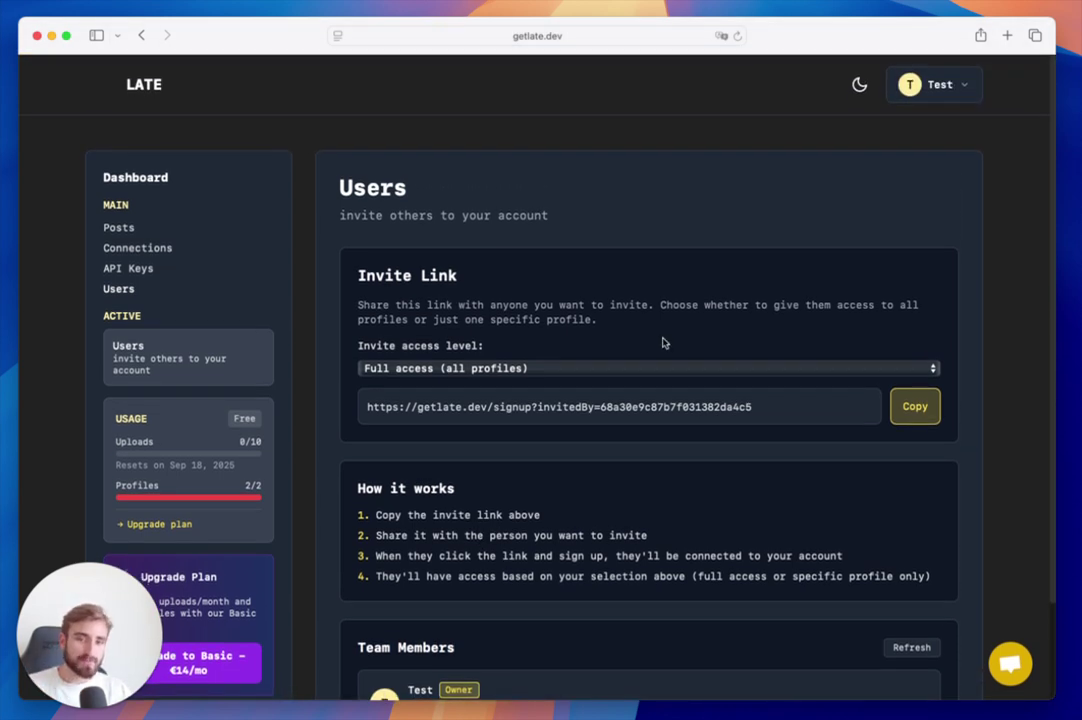
{"action": "left_click", "coordinate": [602, 367]}
{"action": "left_click", "coordinate": [621, 302]}
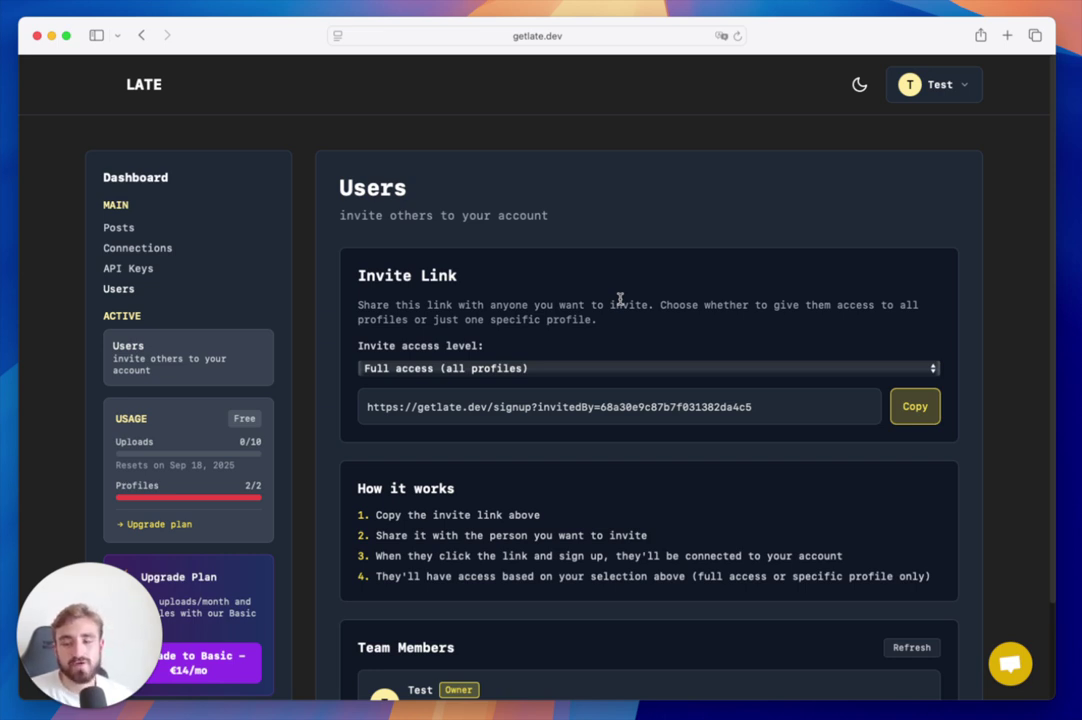
{"action": "left_click", "coordinate": [588, 368]}
Try the "Test" profile limit, then set Only "New" profile and copy that invite link
{"action": "left_click", "coordinate": [587, 385]}
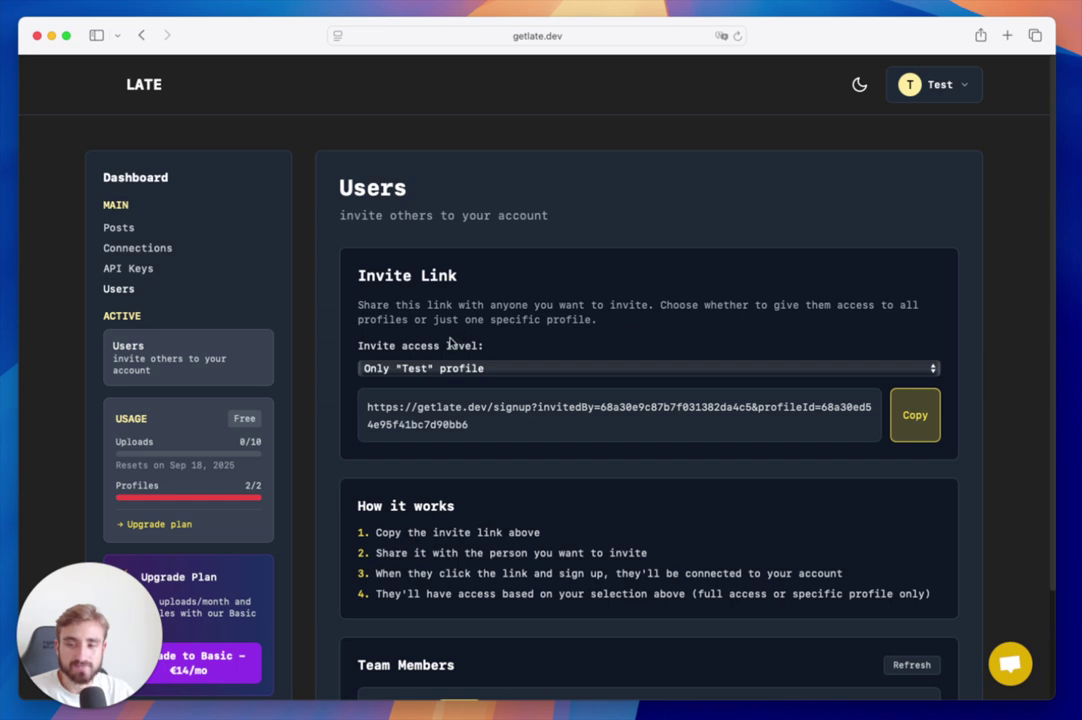
{"action": "left_click", "coordinate": [435, 369]}
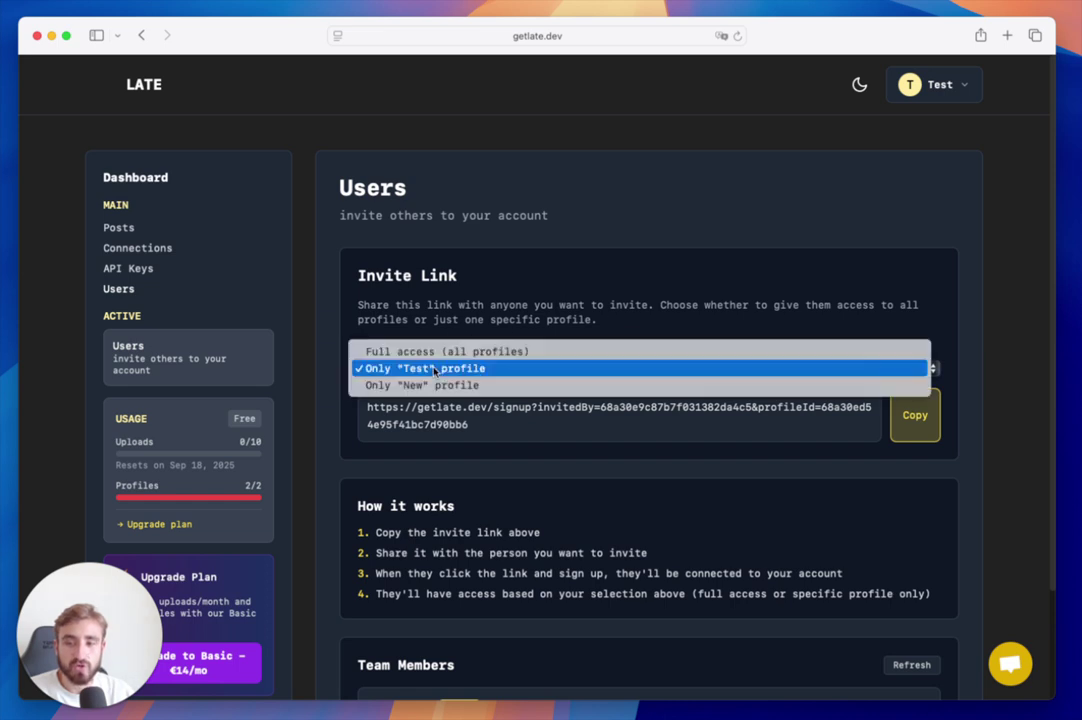
{"action": "left_click", "coordinate": [502, 322]}
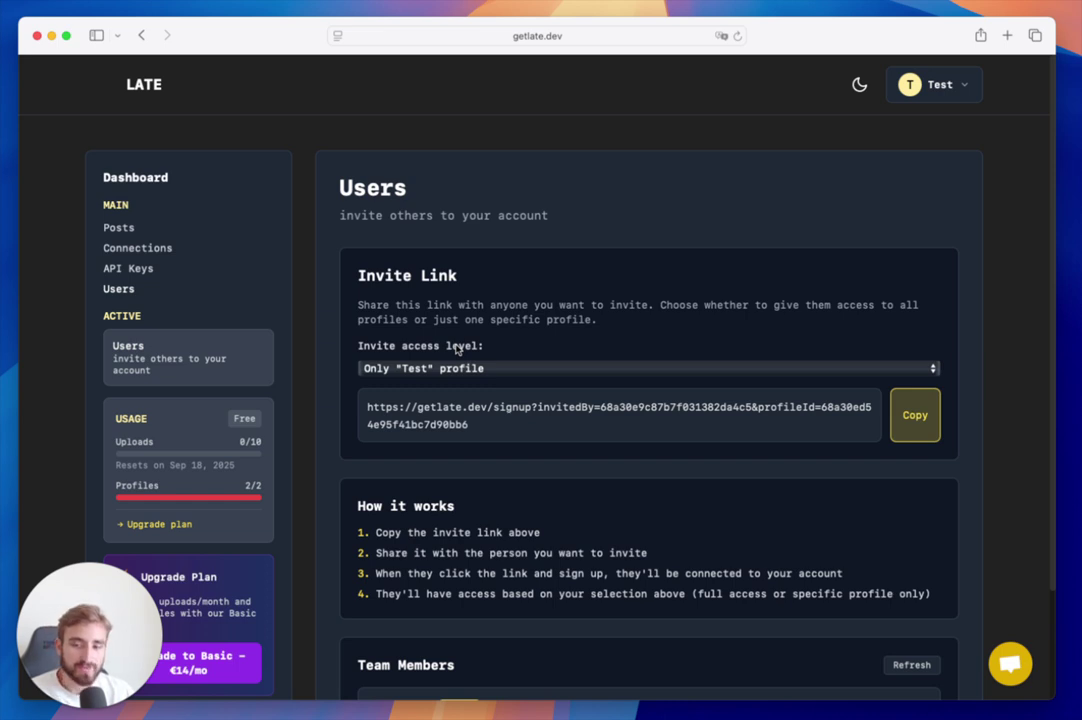
{"action": "left_click", "coordinate": [470, 368]}
{"action": "left_click", "coordinate": [437, 384]}
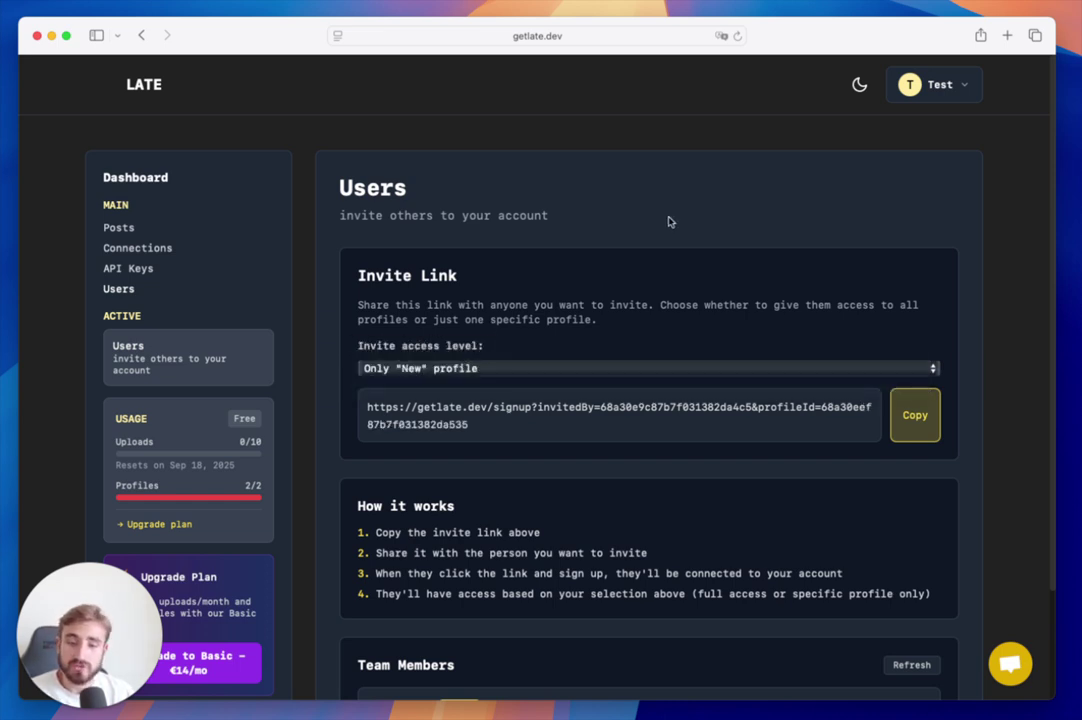
{"action": "left_click", "coordinate": [914, 415]}
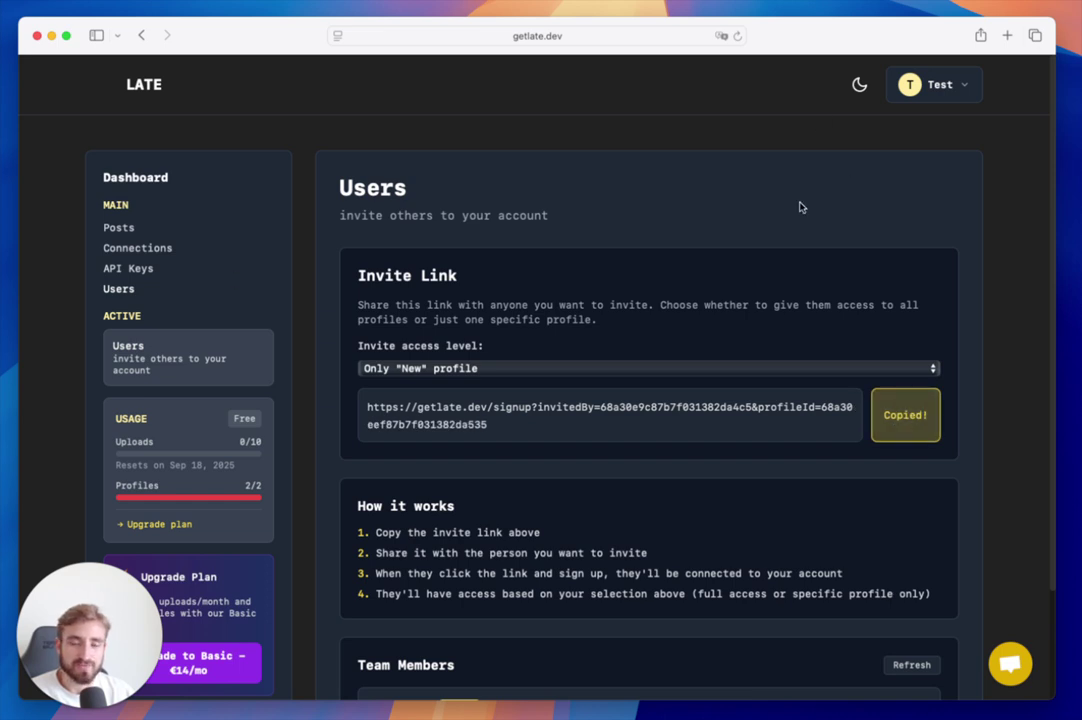
{"action": "scroll", "coordinate": [800, 207], "scroll_direction": "down", "scroll_amount": 4}
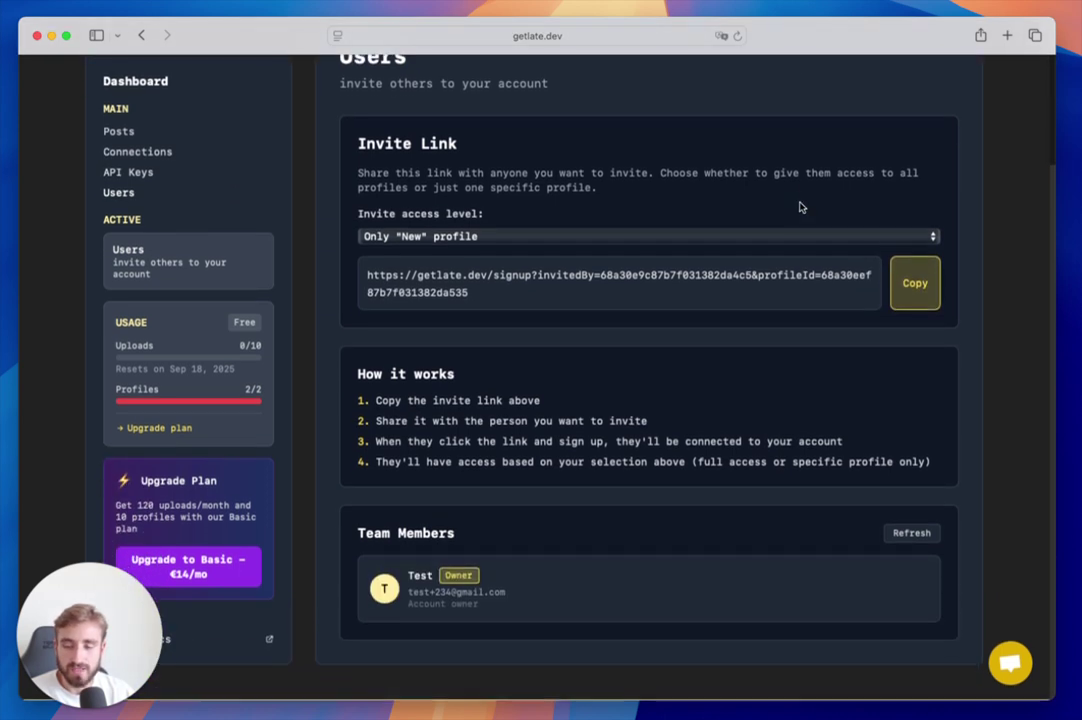
{"action": "scroll", "coordinate": [800, 207], "scroll_direction": "up", "scroll_amount": 3}
{"action": "scroll", "coordinate": [800, 207], "scroll_direction": "up", "scroll_amount": 1}
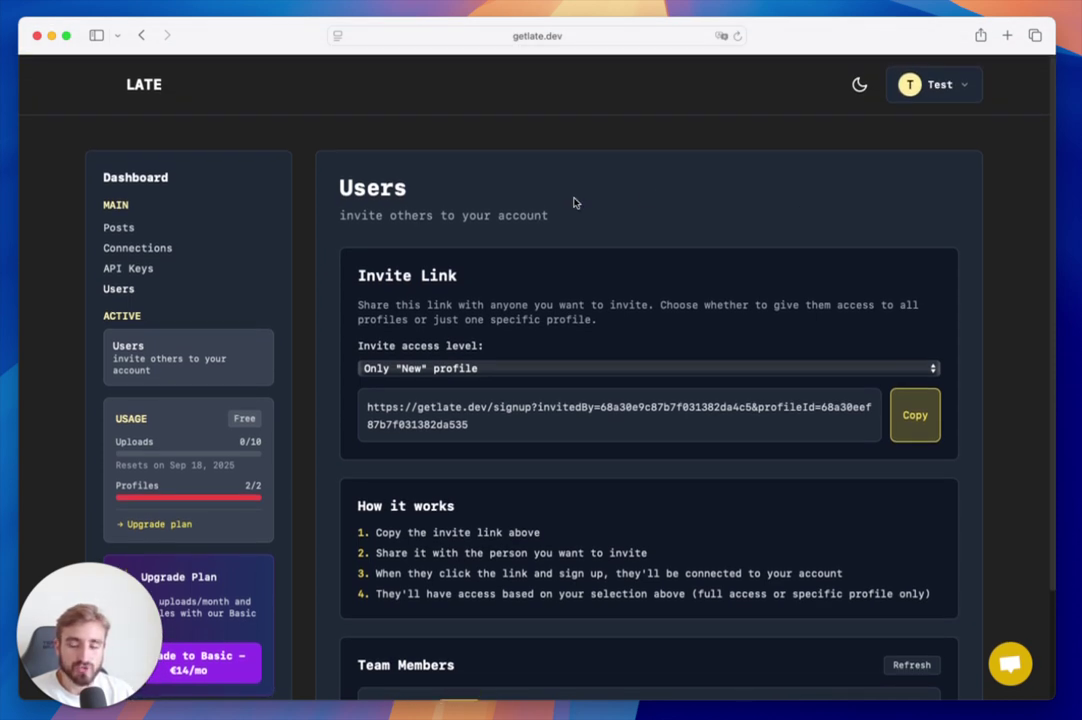
Restore the invite to Full access (all profiles) and return to Posts
{"action": "left_click", "coordinate": [493, 369]}
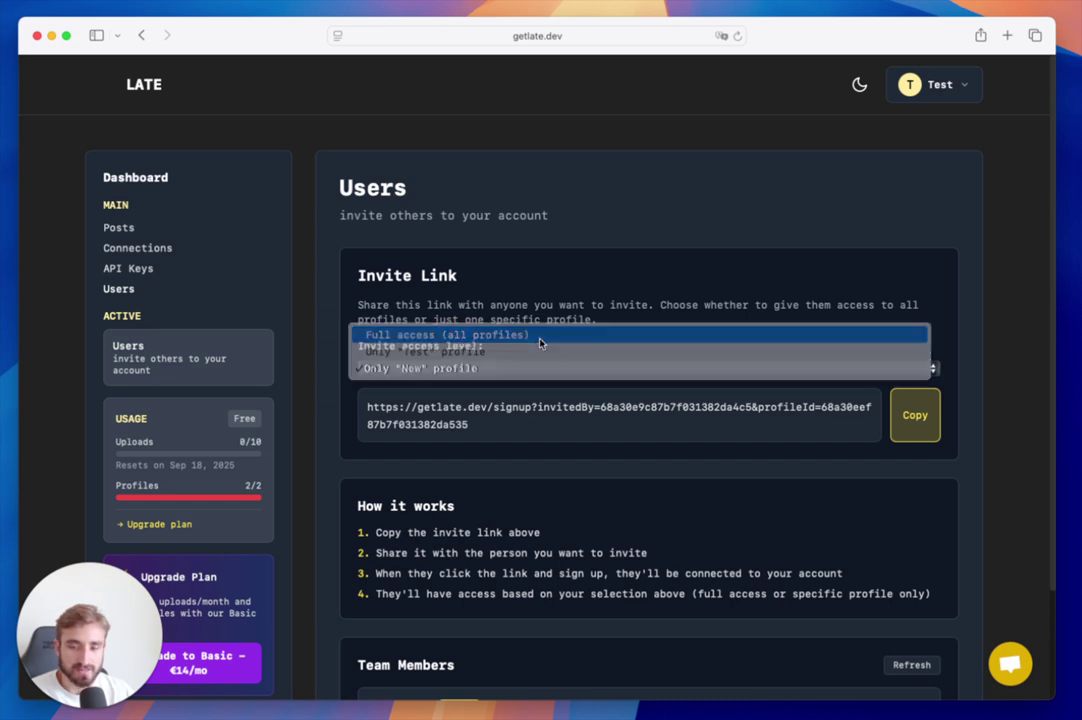
{"action": "left_click", "coordinate": [540, 337]}
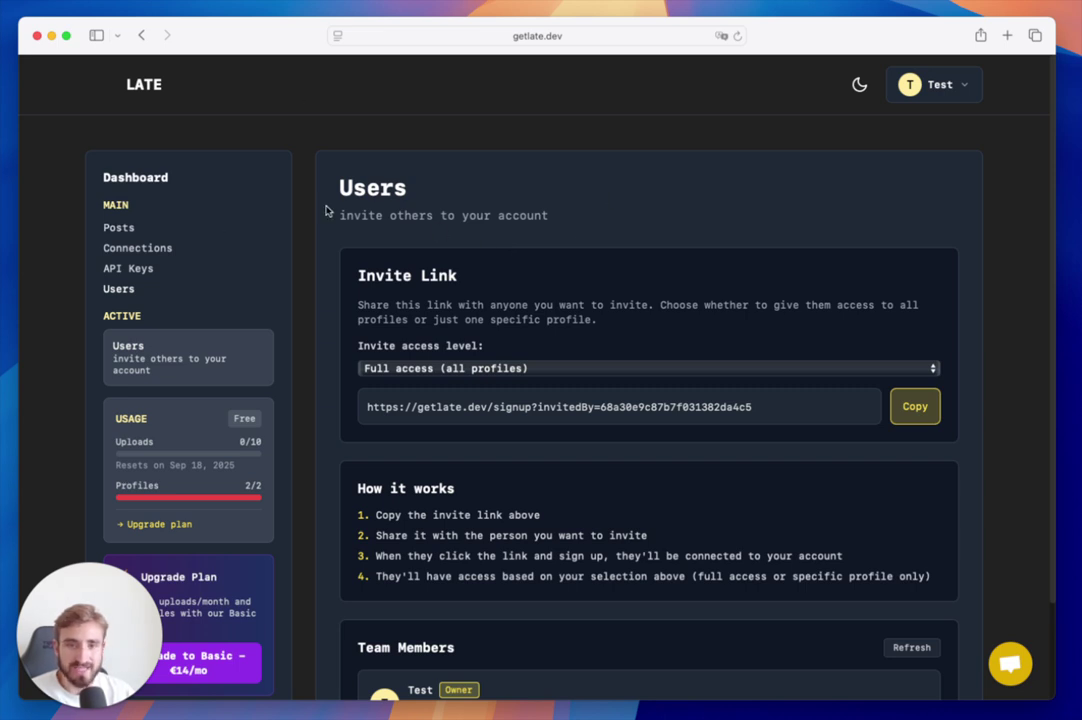
{"action": "left_click", "coordinate": [120, 228]}
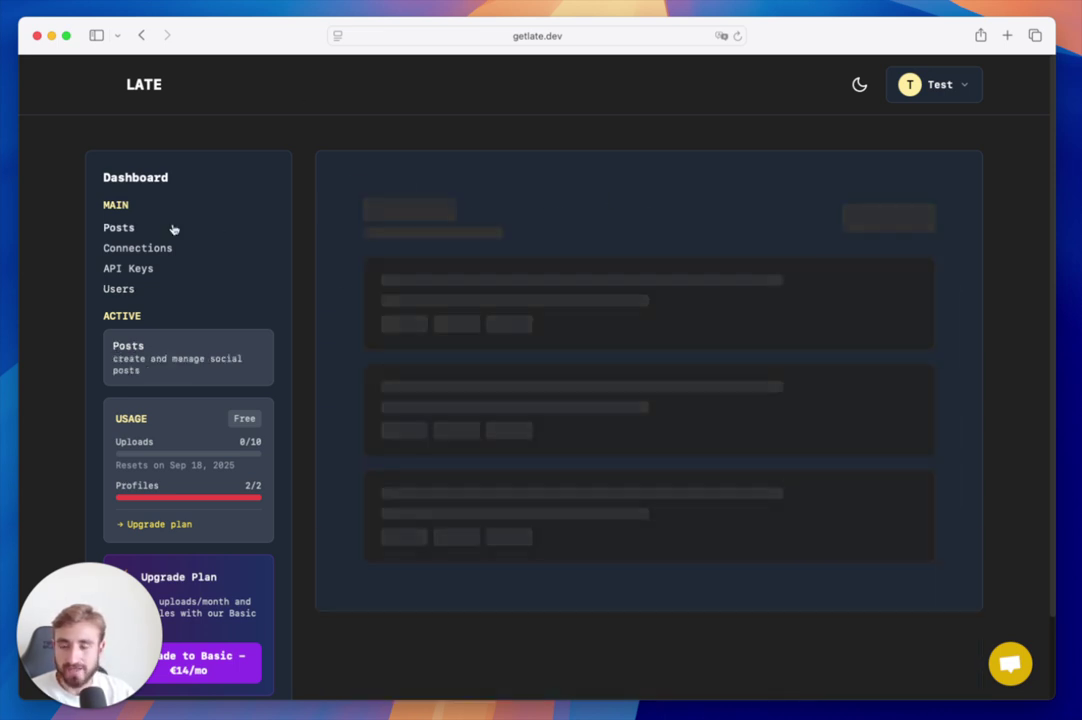